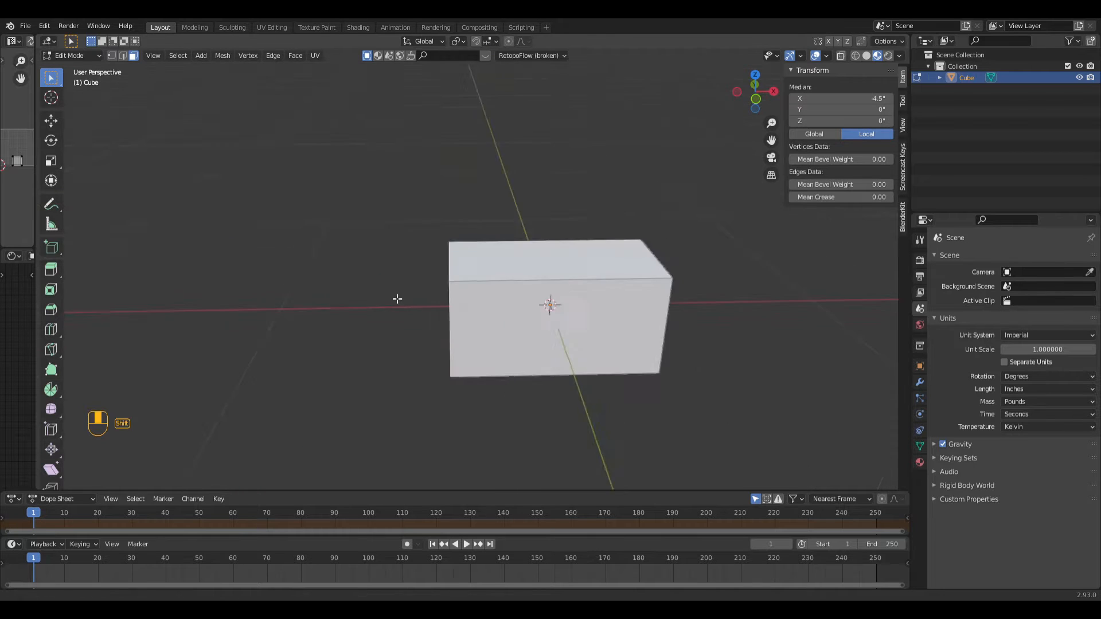
Bevel all edges of the block by 0.372 inches, and bevel the resulting edges again with 2 segments
{"action": "key", "text": "a"}
{"action": "key", "text": "ctrl+b"}
{"action": "left_click", "coordinate": [479, 414]}
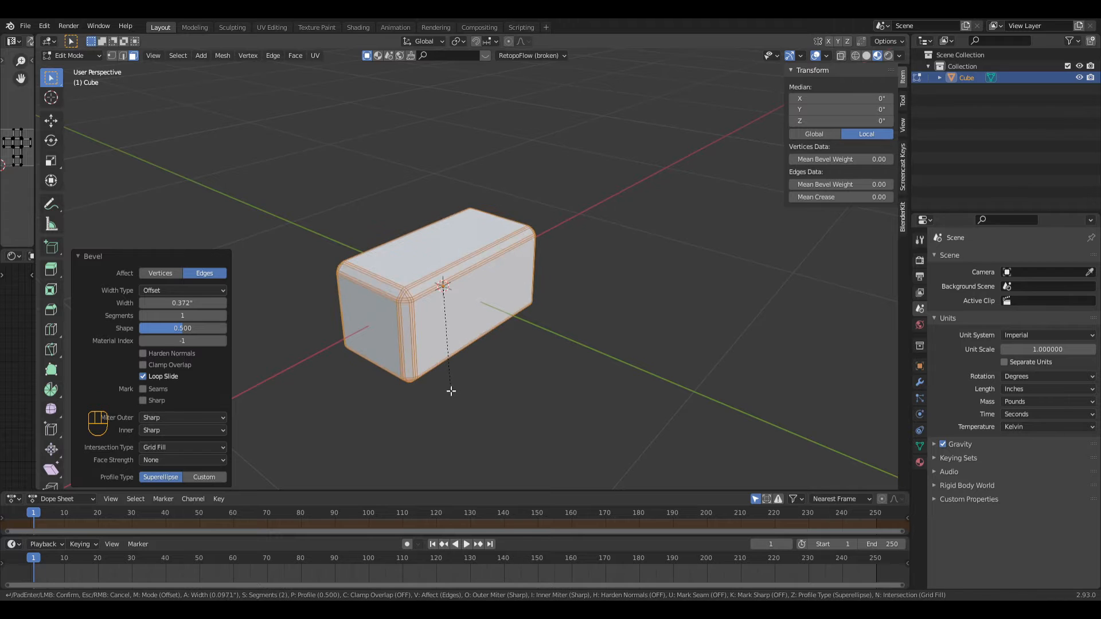
Leave mesh editing and shade the bevelled block smooth
{"action": "key", "text": "Tab"}
{"action": "left_click", "coordinate": [188, 56]}
{"action": "left_click", "coordinate": [215, 284]}
{"action": "middle_click_drag", "start_coordinate": [498, 346], "coordinate": [547, 364]}
Add a cylinder at the block's centre with a radius of 1.5 inches and a depth of 12 inches
{"action": "key", "text": "shift+a"}
{"action": "left_click", "coordinate": [594, 175]}
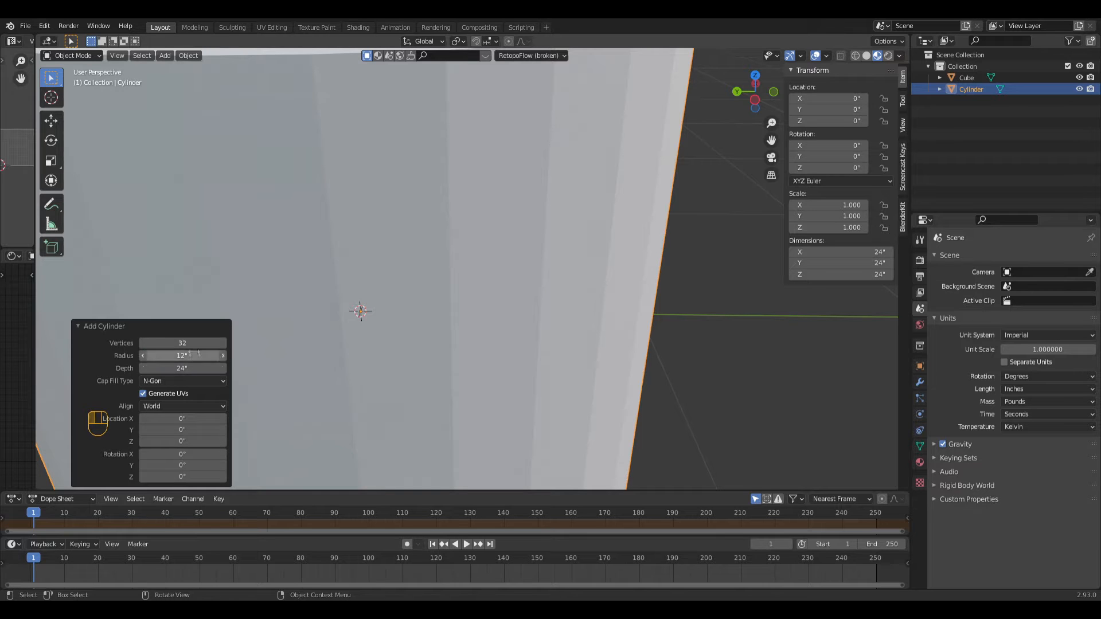
{"action": "type", "text": "1."}
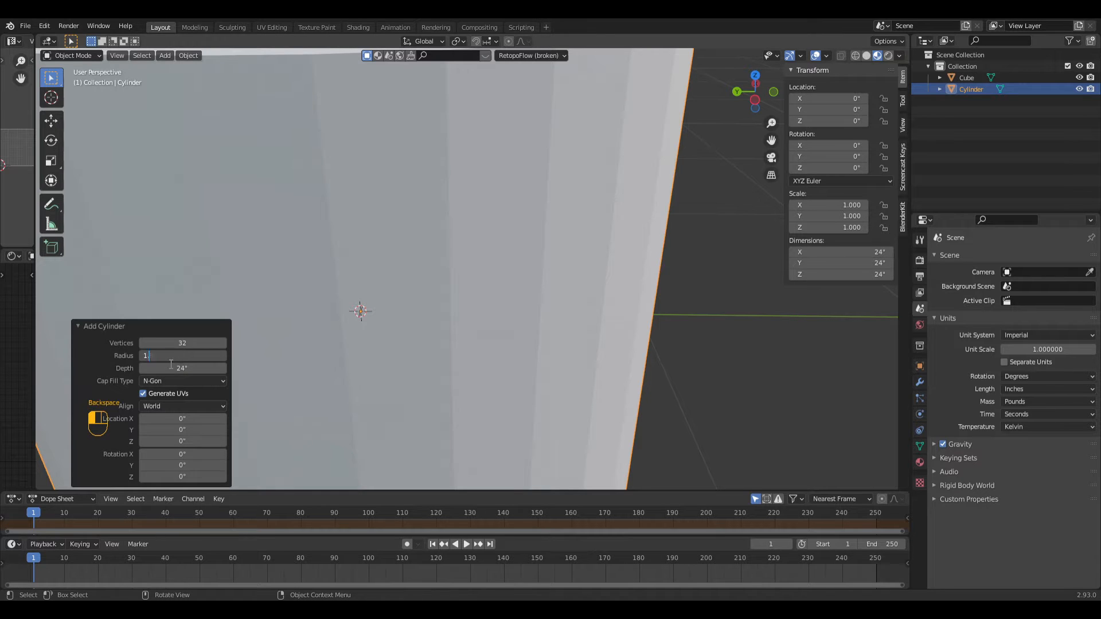
{"action": "type", "text": "5"}
{"action": "key", "text": "Tab"}
{"action": "type", "text": "12"}
{"action": "key", "text": "Return"}
{"action": "left_click", "coordinate": [528, 373]}
Rotate both the block and the cylinder 90° about the Z axis
{"action": "key", "text": "KP_1"}
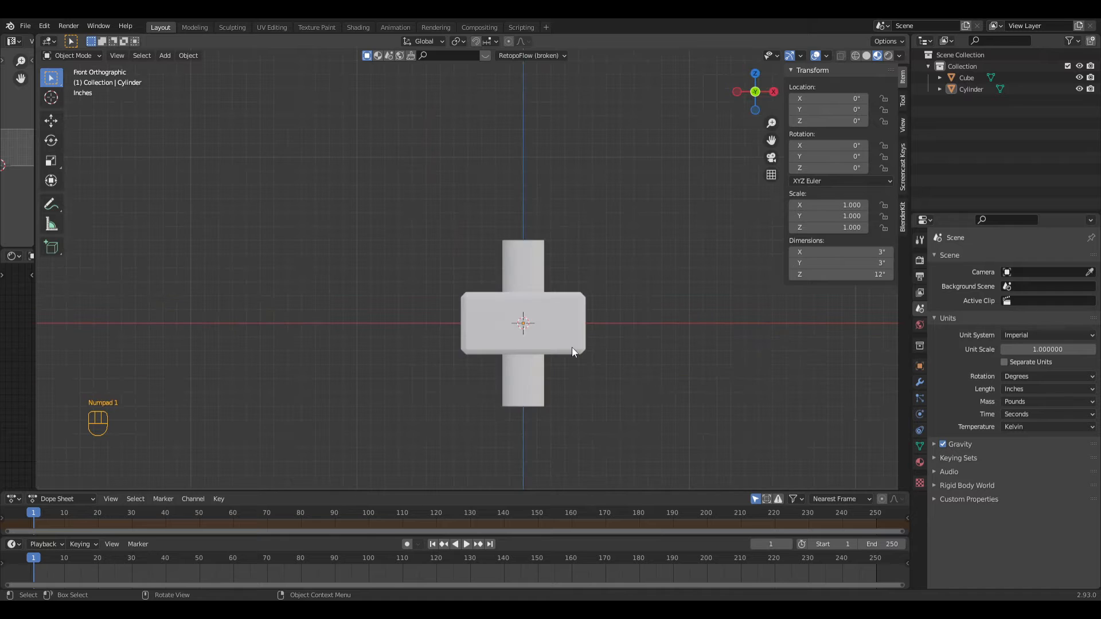
{"action": "type", "text": "arz90"}
{"action": "key", "text": "Return"}
Rotate only the cylinder 90° about the Y axis so that it lies horizontally through the block
{"action": "left_click", "coordinate": [572, 347]}
{"action": "left_click", "coordinate": [533, 373]}
{"action": "type", "text": "r"}
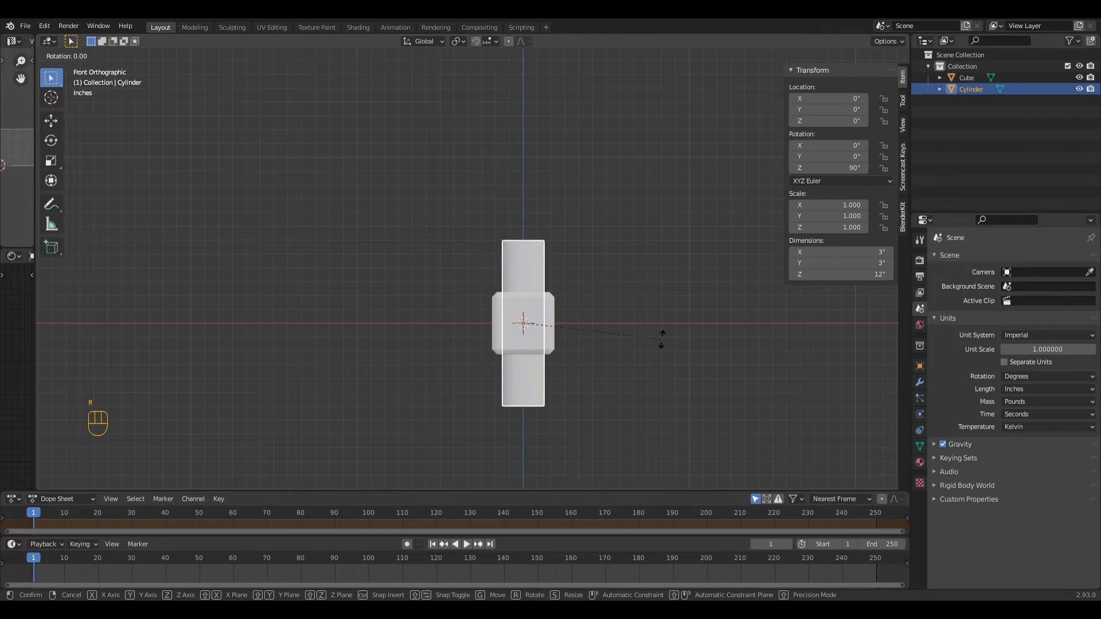
{"action": "type", "text": "y90"}
{"action": "key", "text": "Return"}
{"action": "key", "text": "Return"}
Scale the cylinder down to 1.5 inches thick, keeping its 12-inch length, and move it outward along X as a handle
{"action": "middle_click_drag", "start_coordinate": [661, 339], "coordinate": [541, 394]}
{"action": "key", "text": "s"}
{"action": "key", "text": "x"}
{"action": "key", "text": "Return"}
{"action": "key", "text": "g"}
{"action": "left_click", "coordinate": [560, 370]}
Apply all transforms to the handle cylinder
{"action": "key", "text": "Tab"}
{"action": "key", "text": "Tab"}
{"action": "scroll", "coordinate": [521, 385], "scroll_direction": "up", "scroll_amount": 3}
{"action": "key", "text": "a"}
{"action": "left_click", "coordinate": [188, 55]}
{"action": "left_click", "coordinate": [322, 149]}
{"action": "left_click", "coordinate": [482, 417]}
Flatten the handle's mesh to 0.648 along Z and enlarge it to 18 inches long and 2.25 inches wide
{"action": "middle_click_drag", "start_coordinate": [481, 418], "coordinate": [634, 313]}
{"action": "left_click", "coordinate": [634, 313]}
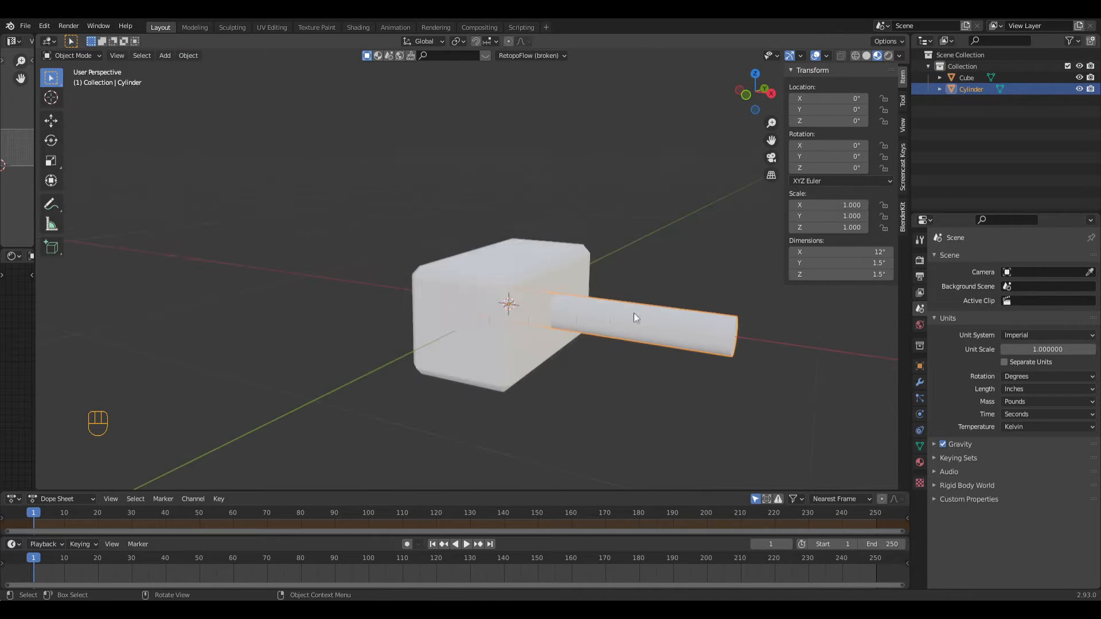
{"action": "key", "text": "Tab"}
{"action": "left_click", "coordinate": [648, 305]}
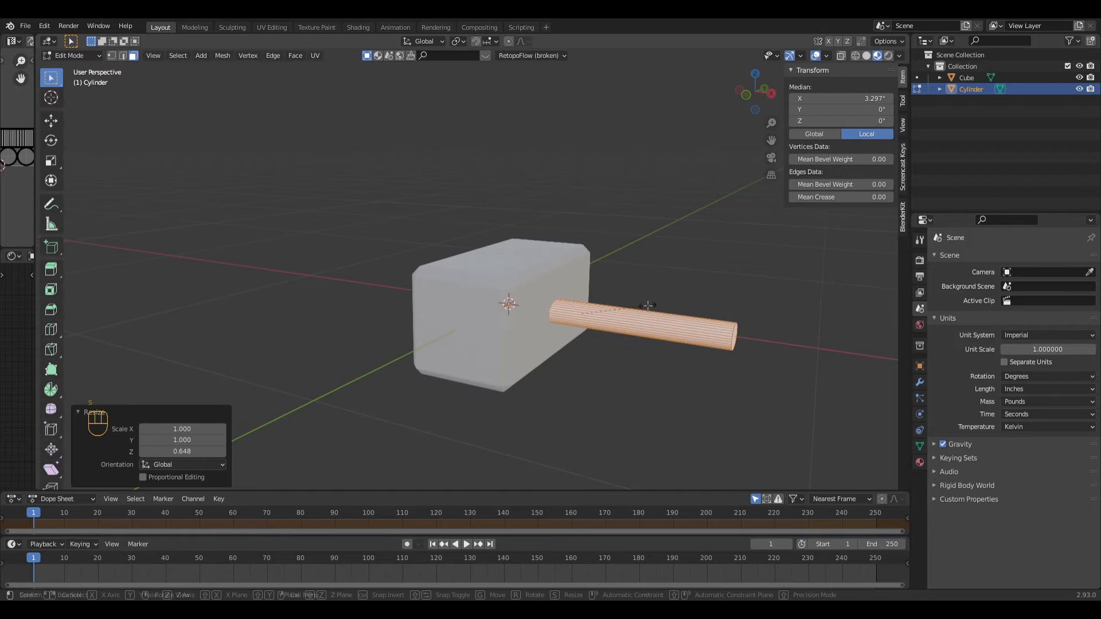
{"action": "type", "text": "5"}
{"action": "key", "text": "Return"}
Slide the handle's mesh along the X axis until its short end protrudes slightly through the hammer head
{"action": "key", "text": "g"}
{"action": "key", "text": "x"}
{"action": "left_click", "coordinate": [693, 313]}
{"action": "middle_click_drag", "start_coordinate": [405, 340], "coordinate": [471, 329]}
{"action": "key", "text": "g"}
{"action": "key", "text": "x"}
{"action": "left_click", "coordinate": [484, 329]}
Add loop cuts around the handle near its ends and along its middle section
{"action": "key", "text": "ctrl+r"}
{"action": "left_click", "coordinate": [363, 327]}
{"action": "left_click", "coordinate": [700, 321]}
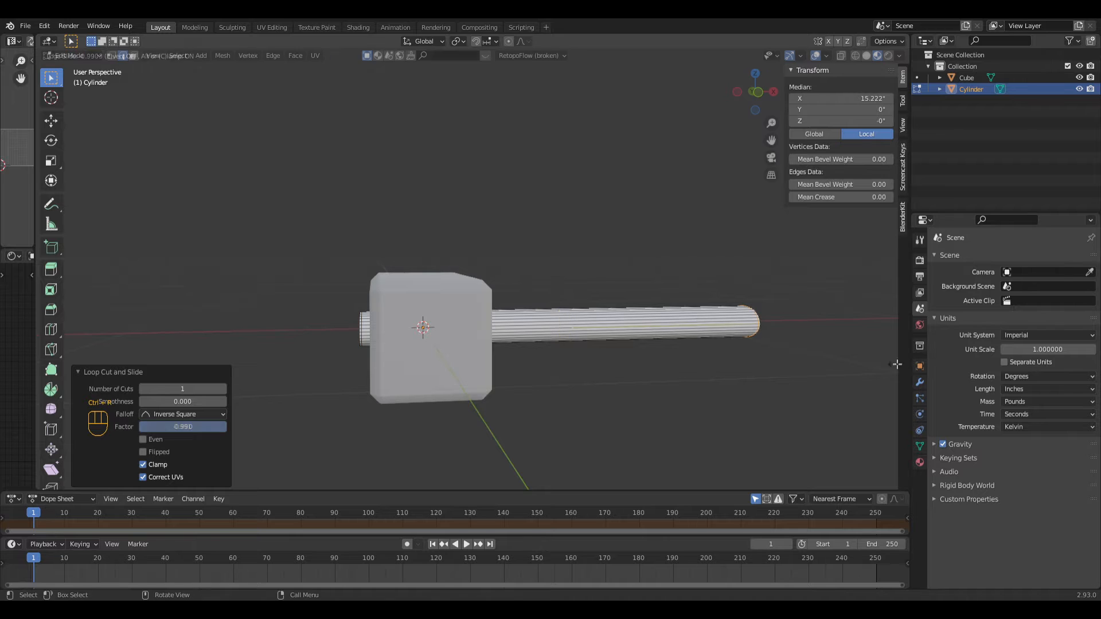
{"action": "left_click", "coordinate": [565, 339]}
{"action": "middle_click_drag", "start_coordinate": [565, 338], "coordinate": [731, 341]}
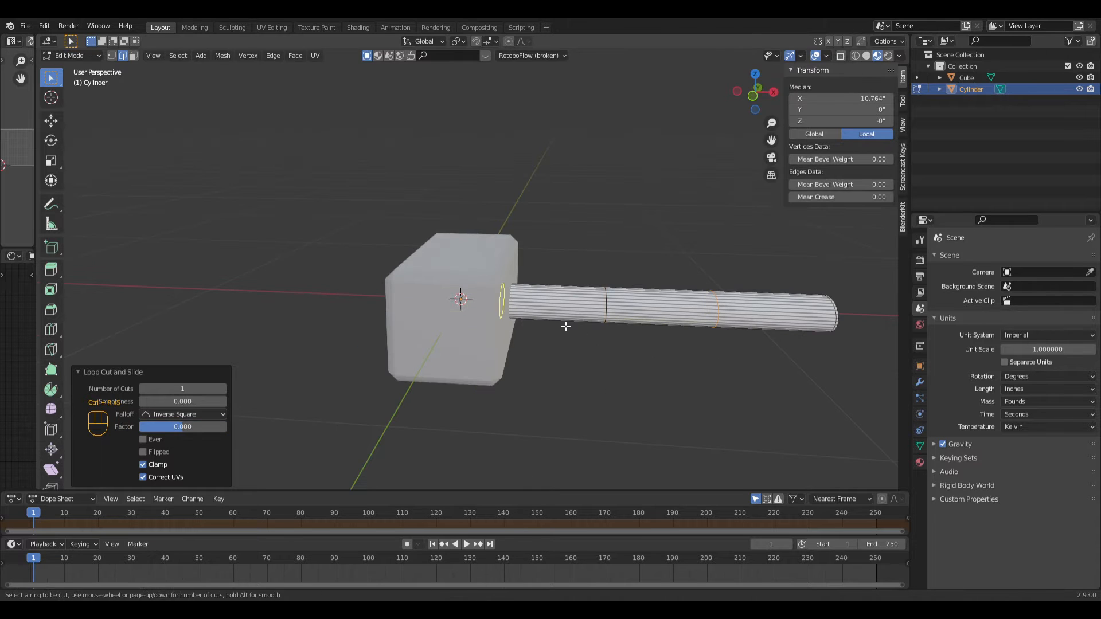
Narrow the handle by scaling the edge loop between the head and the grip to 0.84
{"action": "left_click", "coordinate": [603, 298], "text": "alt"}
{"action": "scroll", "coordinate": [603, 298], "scroll_direction": "up", "scroll_amount": 3}
{"action": "left_click", "coordinate": [691, 325], "text": "alt"}
{"action": "middle_click_drag", "start_coordinate": [707, 325], "coordinate": [579, 343], "text": "shift"}
{"action": "key", "text": "s"}
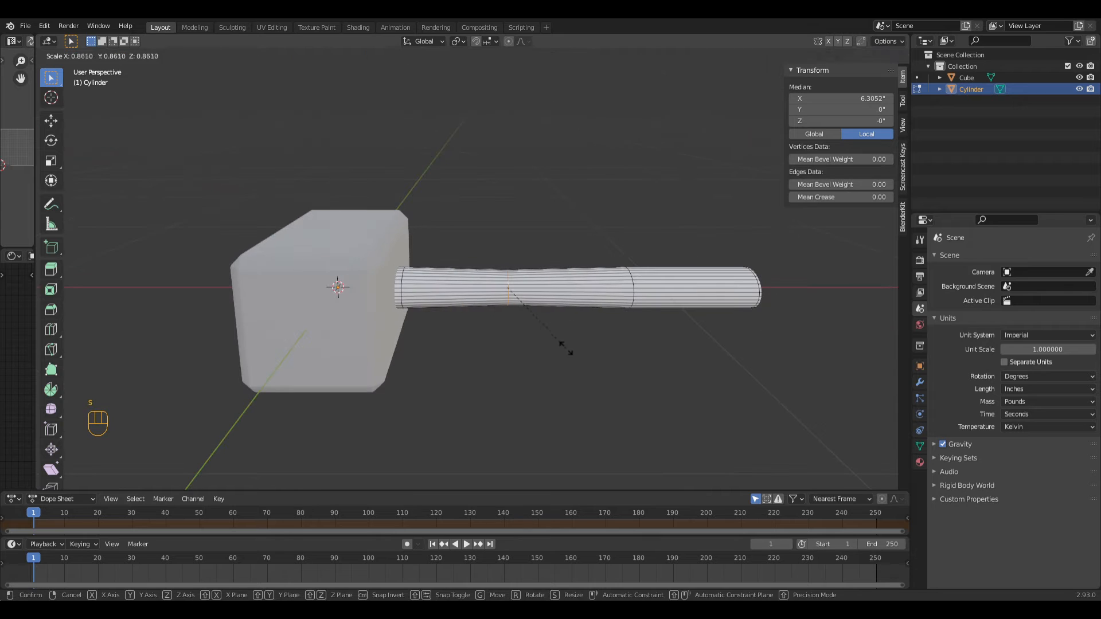
{"action": "left_click", "coordinate": [570, 346]}
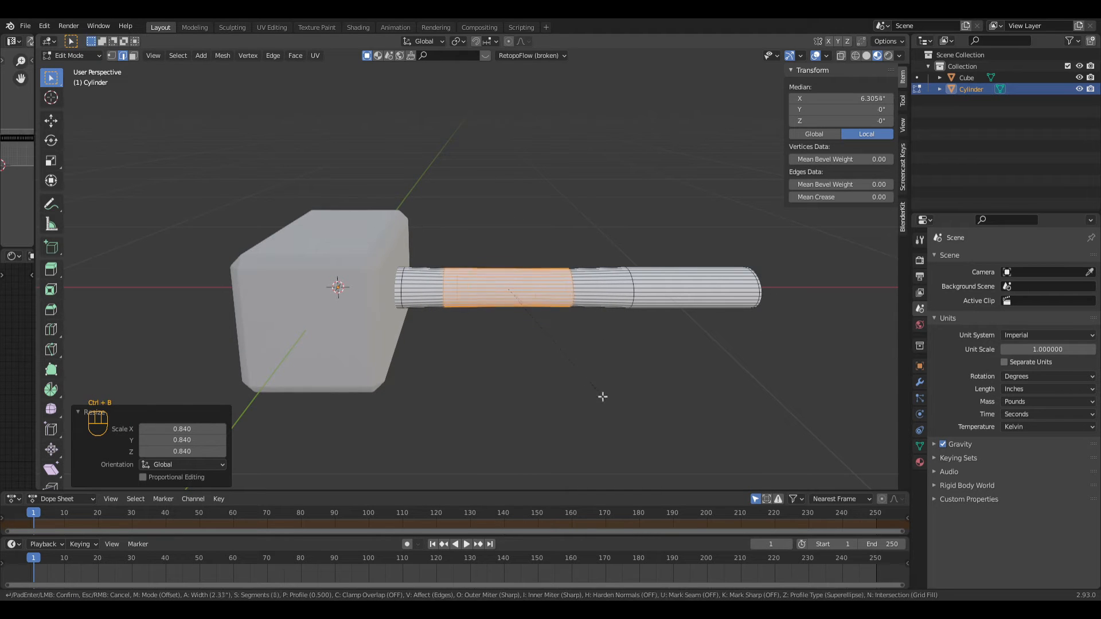
Bevel the narrowed edge loop and the adjacent loop toward the butt with 8 segments to smooth the taper
{"action": "left_click", "coordinate": [627, 407]}
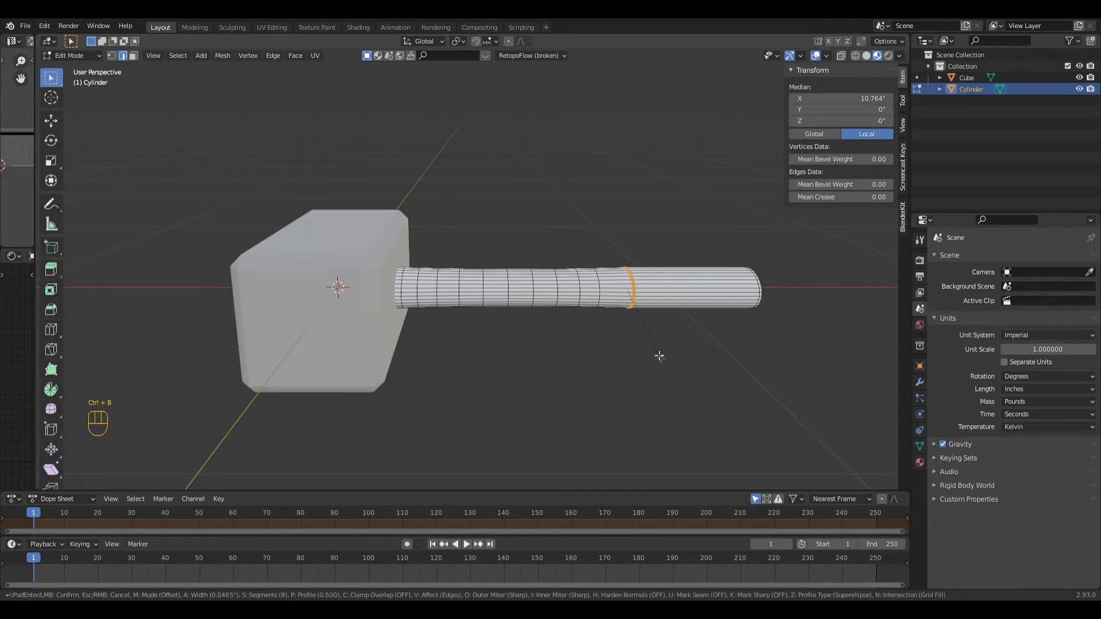
{"action": "left_click", "coordinate": [667, 376]}
{"action": "middle_click_drag", "start_coordinate": [601, 363], "coordinate": [544, 378]}
{"action": "key", "text": "Tab"}
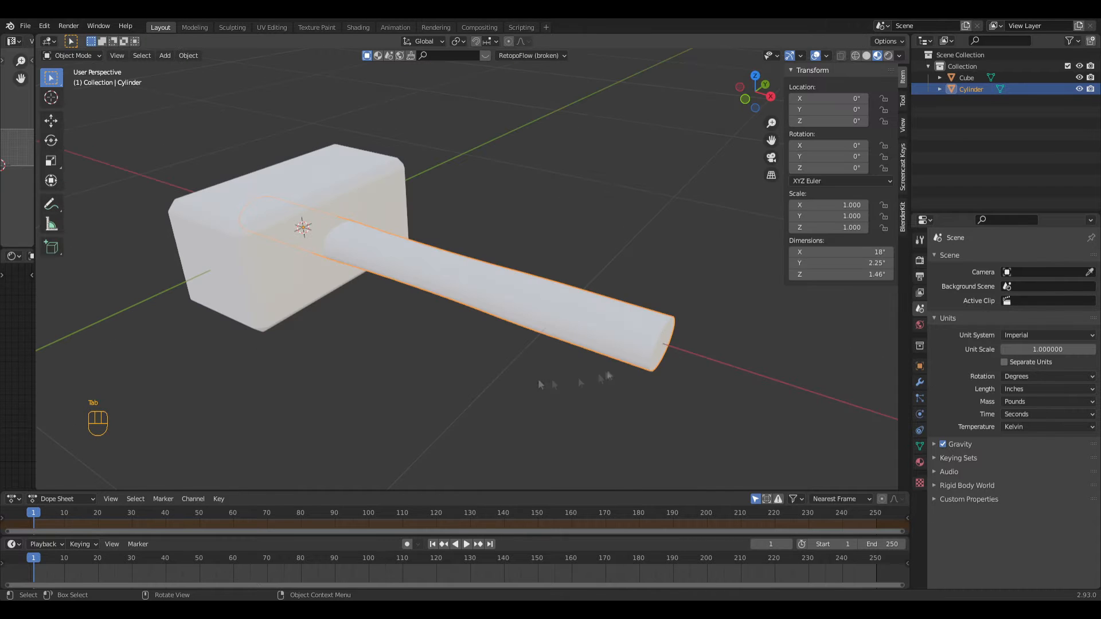
Add a Subdivision Surface modifier to the handle
{"action": "left_click", "coordinate": [919, 382]}
{"action": "left_click", "coordinate": [954, 258]}
{"action": "left_click", "coordinate": [816, 304]}
Inset the face at the handle's butt end to create a supporting ring of faces
{"action": "key", "text": "Tab"}
{"action": "middle_click_drag", "start_coordinate": [574, 348], "coordinate": [474, 312]}
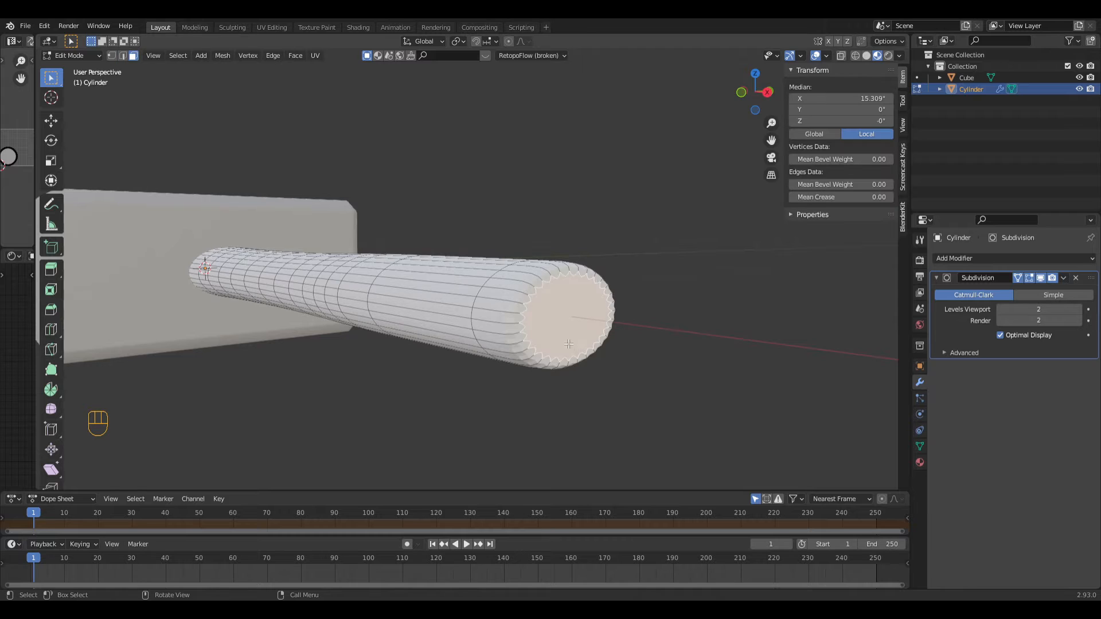
{"action": "key", "text": "Escape"}
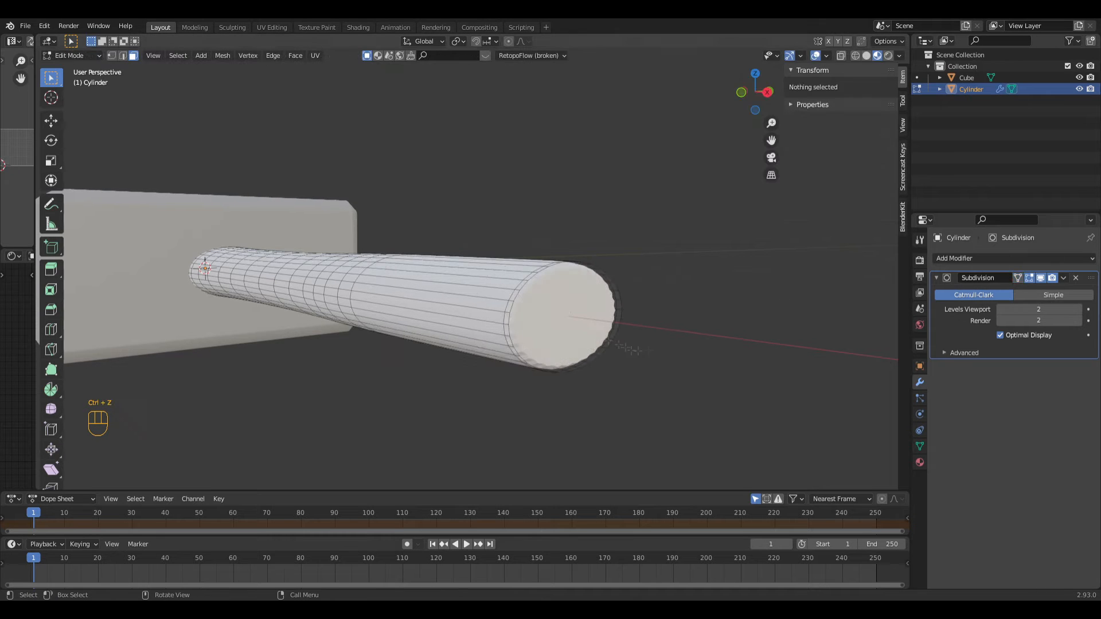
{"action": "left_click", "coordinate": [634, 394]}
{"action": "left_click", "coordinate": [641, 383]}
{"action": "left_click", "coordinate": [668, 379]}
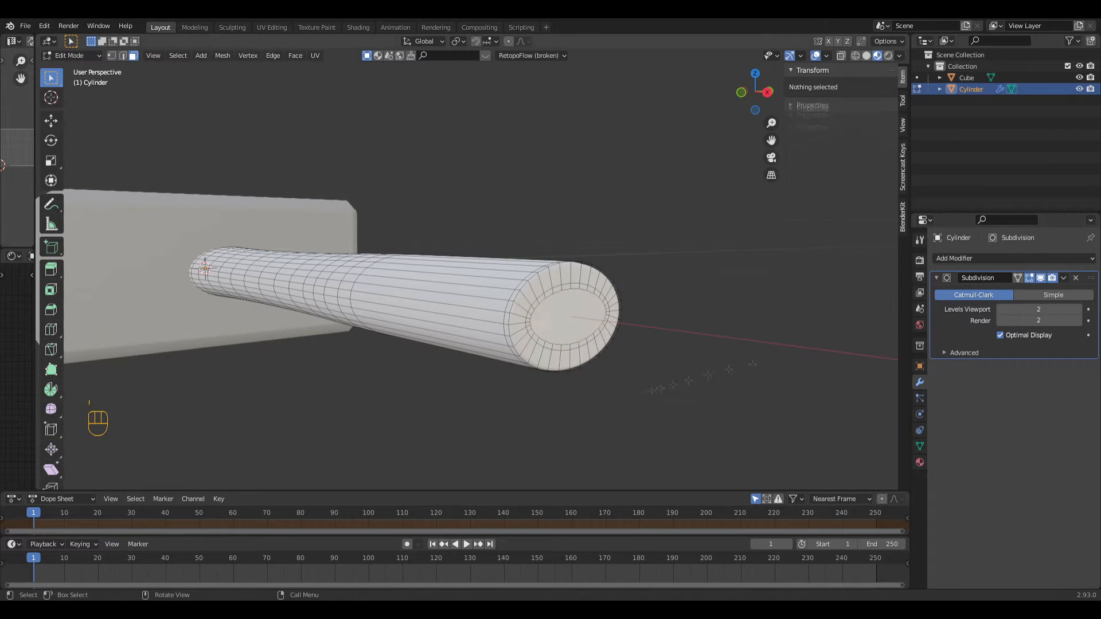
Leave mesh editing and shade the handle smooth
{"action": "key", "text": "Tab"}
{"action": "middle_click_drag", "start_coordinate": [548, 369], "coordinate": [602, 390]}
{"action": "left_click", "coordinate": [182, 56]}
{"action": "left_click", "coordinate": [202, 285]}
{"action": "left_click", "coordinate": [603, 446]}
{"action": "middle_click_drag", "start_coordinate": [603, 441], "coordinate": [515, 332]}
{"action": "key", "text": "Tab"}
{"action": "key", "text": "ctrl+r"}
{"action": "left_click", "coordinate": [522, 344]}
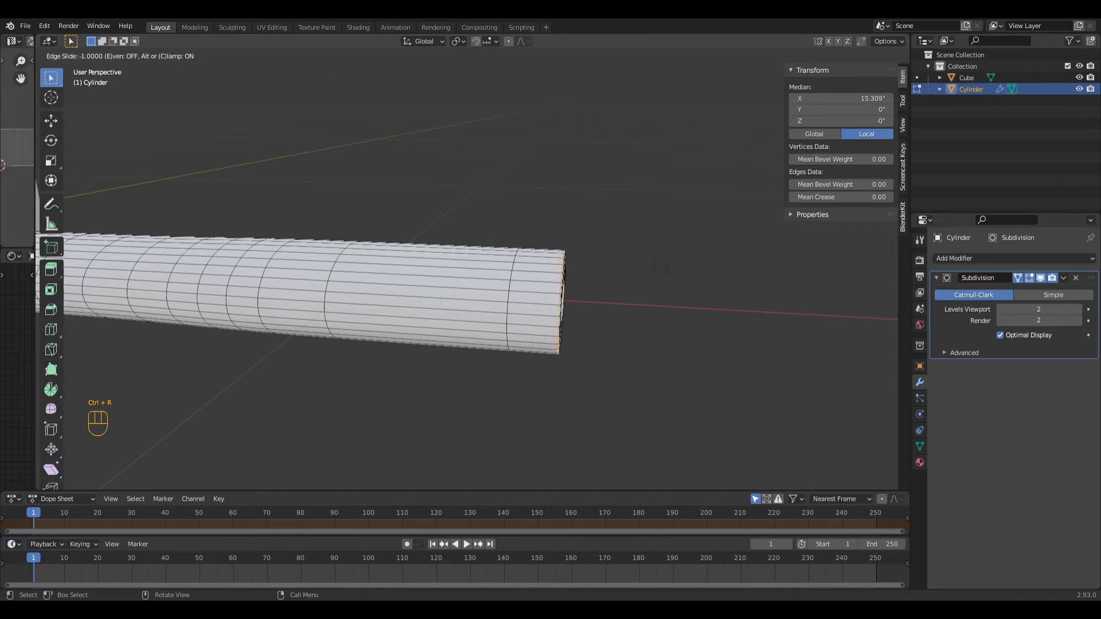
{"action": "left_click", "coordinate": [659, 266]}
{"action": "key", "text": "ctrl+z"}
Add a loop cut around the long grip section of the handle
{"action": "key", "text": "ctrl+r"}
{"action": "left_click", "coordinate": [436, 316]}
{"action": "left_click", "coordinate": [488, 333]}
{"action": "left_click", "coordinate": [545, 387]}
{"action": "middle_click_drag", "start_coordinate": [545, 384], "coordinate": [518, 358]}
Show the subdivision on the edit cage and move several spots of the handle with proportional editing for an uneven, hand-carved shape
{"action": "left_click", "coordinate": [1016, 280]}
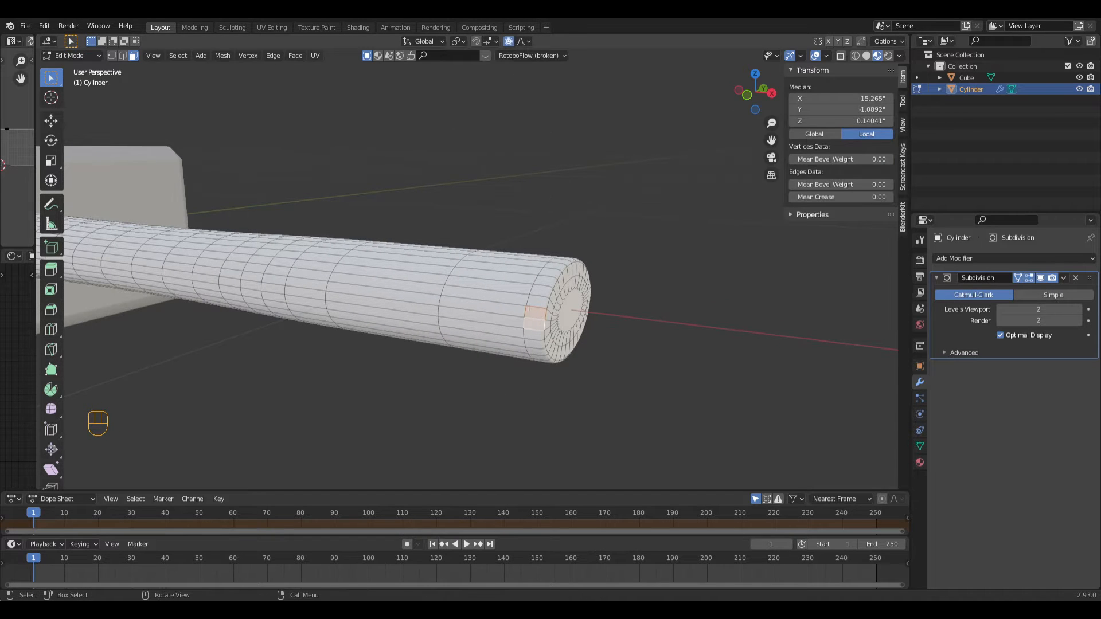
{"action": "key", "text": "g"}
{"action": "left_click", "coordinate": [524, 307]}
{"action": "middle_click_drag", "start_coordinate": [524, 309], "coordinate": [489, 434]}
{"action": "key", "text": "g"}
{"action": "left_click", "coordinate": [450, 380]}
{"action": "middle_click_drag", "start_coordinate": [450, 378], "coordinate": [438, 338]}
{"action": "key", "text": "g"}
{"action": "left_click", "coordinate": [564, 280]}
{"action": "key", "text": "g"}
{"action": "left_click", "coordinate": [434, 225]}
{"action": "left_click", "coordinate": [382, 173]}
{"action": "key", "text": "g"}
{"action": "left_click", "coordinate": [390, 163]}
{"action": "middle_click_drag", "start_coordinate": [390, 163], "coordinate": [310, 124]}
{"action": "left_click", "coordinate": [617, 244]}
{"action": "key", "text": "g"}
{"action": "scroll", "coordinate": [633, 219], "scroll_direction": "down", "scroll_amount": 3}
{"action": "left_click", "coordinate": [634, 218]}
{"action": "middle_click_drag", "start_coordinate": [634, 221], "coordinate": [710, 241]}
{"action": "left_click", "coordinate": [627, 246]}
{"action": "key", "text": "g"}
{"action": "middle_click_drag", "start_coordinate": [627, 246], "coordinate": [696, 321]}
{"action": "left_click", "coordinate": [533, 269]}
{"action": "scroll", "coordinate": [531, 287], "scroll_direction": "down", "scroll_amount": 3}
{"action": "left_click", "coordinate": [688, 344]}
Add a loop cut around the handle section that protrudes through the hammer head
{"action": "scroll", "coordinate": [474, 299], "scroll_direction": "up", "scroll_amount": 4}
{"action": "key", "text": "ctrl+r"}
{"action": "left_click", "coordinate": [356, 304]}
{"action": "left_click", "coordinate": [263, 480]}
{"action": "middle_click_drag", "start_coordinate": [263, 480], "coordinate": [430, 356]}
Hide the Subdivision modifier in the viewport and inset the handle's end face at the hammer head
{"action": "left_click", "coordinate": [133, 56]}
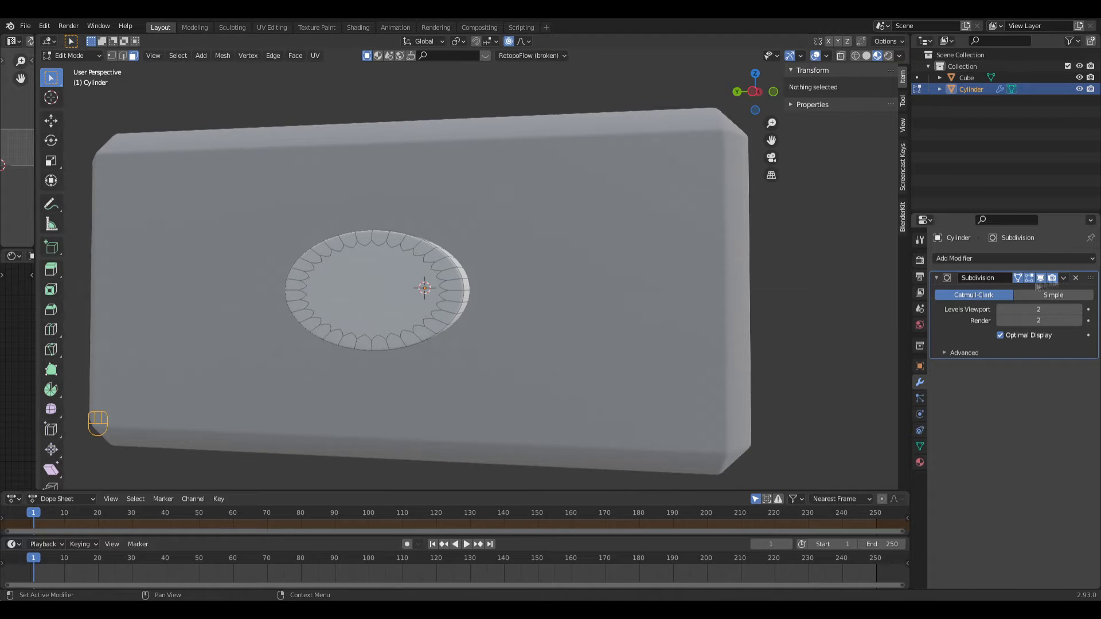
{"action": "left_click", "coordinate": [1040, 278]}
{"action": "left_click", "coordinate": [439, 289]}
{"action": "middle_click_drag", "start_coordinate": [453, 298], "coordinate": [390, 326]}
{"action": "key", "text": "i"}
{"action": "left_click", "coordinate": [396, 353]}
Dissolve the extra edge loop on the handle's protruding end and show the Subdivision modifier in the viewport again
{"action": "scroll", "coordinate": [390, 344], "scroll_direction": "up", "scroll_amount": 3}
{"action": "left_click", "coordinate": [340, 276], "text": "alt"}
{"action": "left_click", "coordinate": [123, 56]}
{"action": "key", "text": "alt+a"}
{"action": "left_click", "coordinate": [370, 367], "text": "alt"}
{"action": "right_click", "coordinate": [349, 413]}
{"action": "left_click", "coordinate": [327, 410]}
{"action": "left_click", "coordinate": [1040, 278]}
Move several edges of the handle's protruding end with proportional editing to give its outline an irregular shape
{"action": "middle_click_drag", "start_coordinate": [401, 350], "coordinate": [366, 323]}
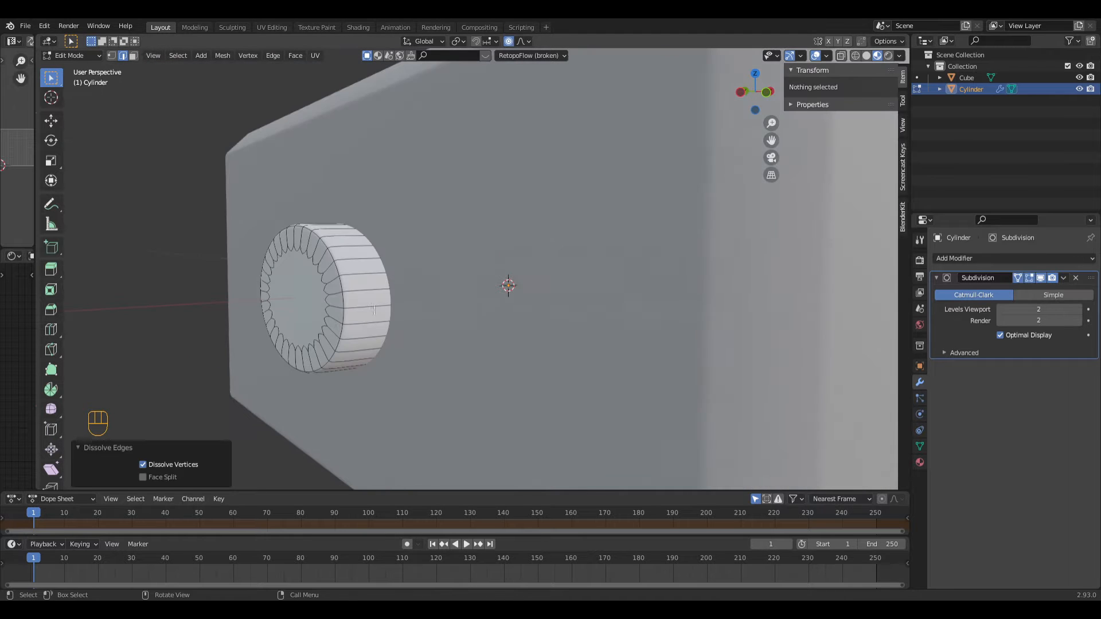
{"action": "left_click", "coordinate": [329, 258]}
{"action": "key", "text": "g"}
{"action": "left_click", "coordinate": [320, 287]}
{"action": "middle_click_drag", "start_coordinate": [319, 287], "coordinate": [381, 310]}
{"action": "left_click", "coordinate": [374, 259]}
{"action": "key", "text": "g"}
{"action": "left_click", "coordinate": [370, 248]}
{"action": "left_click", "coordinate": [444, 309]}
{"action": "key", "text": "g"}
{"action": "left_click", "coordinate": [417, 222]}
{"action": "left_click_drag", "start_coordinate": [379, 324], "coordinate": [376, 317]}
{"action": "left_click", "coordinate": [374, 312]}
{"action": "key", "text": "g"}
{"action": "left_click", "coordinate": [373, 303]}
{"action": "key", "text": "g"}
{"action": "scroll", "coordinate": [376, 307], "scroll_direction": "down", "scroll_amount": 6}
{"action": "left_click", "coordinate": [371, 303]}
{"action": "left_click", "coordinate": [493, 341]}
{"action": "key", "text": "g"}
{"action": "left_click", "coordinate": [499, 330]}
{"action": "middle_click_drag", "start_coordinate": [493, 326], "coordinate": [381, 307]}
{"action": "key", "text": "alt+a"}
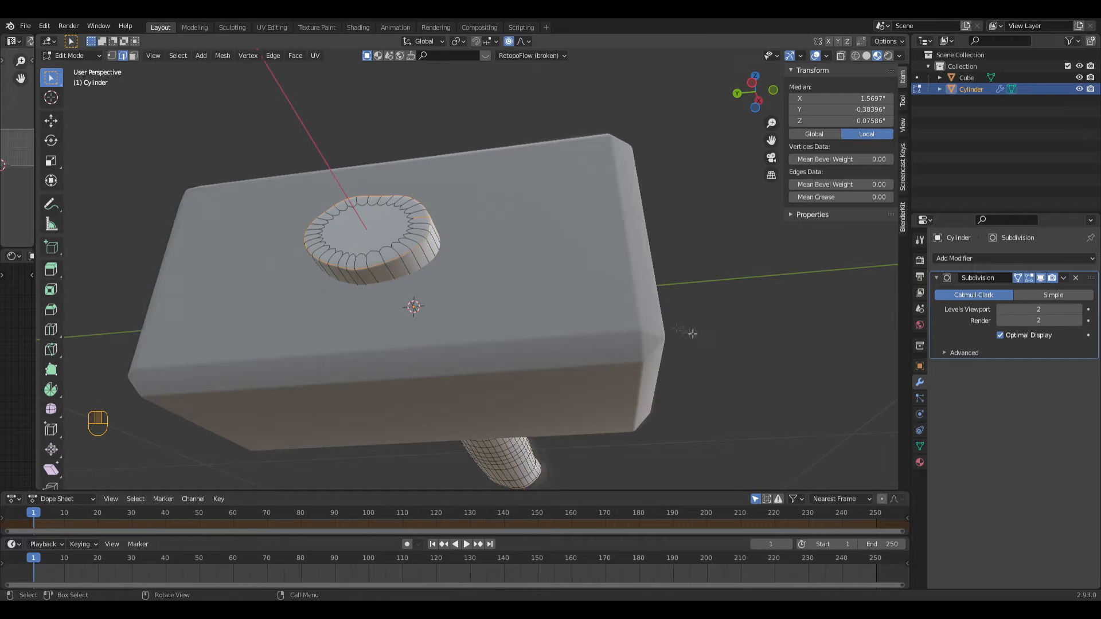
Hide the hammer head and mark a seam around the edge loop near the handle's protruding end
{"action": "middle_click_drag", "start_coordinate": [692, 333], "coordinate": [376, 110]}
{"action": "key", "text": "Tab"}
{"action": "key", "text": "h"}
{"action": "key", "text": "Tab"}
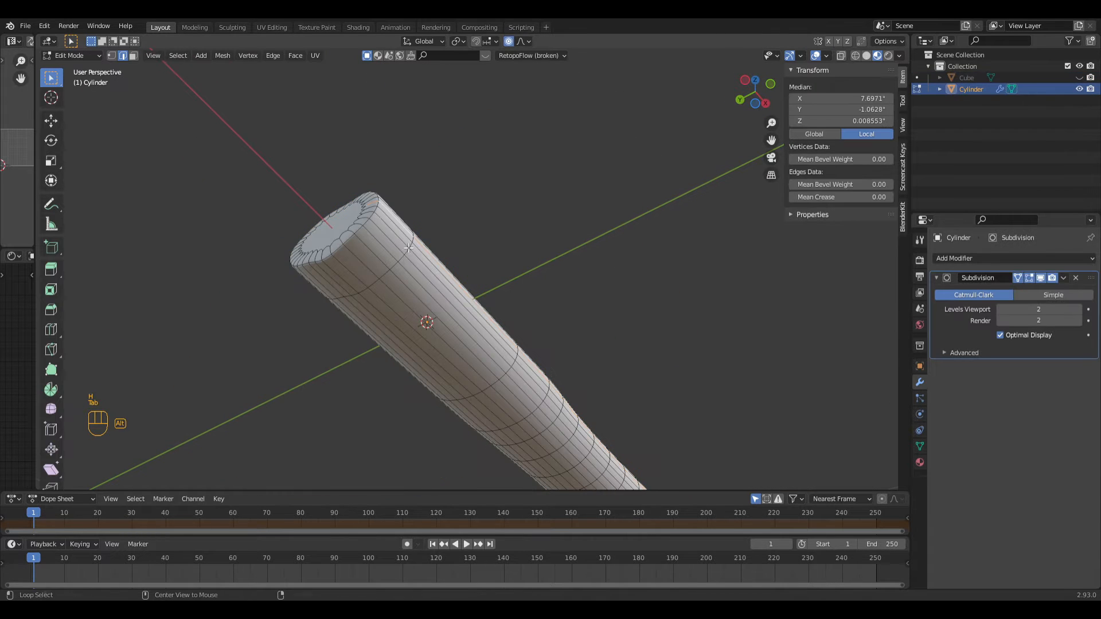
{"action": "middle_click_drag", "start_coordinate": [404, 244], "coordinate": [405, 253]}
{"action": "right_click", "coordinate": [406, 252]}
{"action": "left_click", "coordinate": [397, 251]}
Mark a lengthwise seam along the side of the handle
{"action": "left_click", "coordinate": [395, 248], "text": "alt"}
{"action": "right_click", "coordinate": [382, 247]}
{"action": "left_click", "coordinate": [378, 251]}
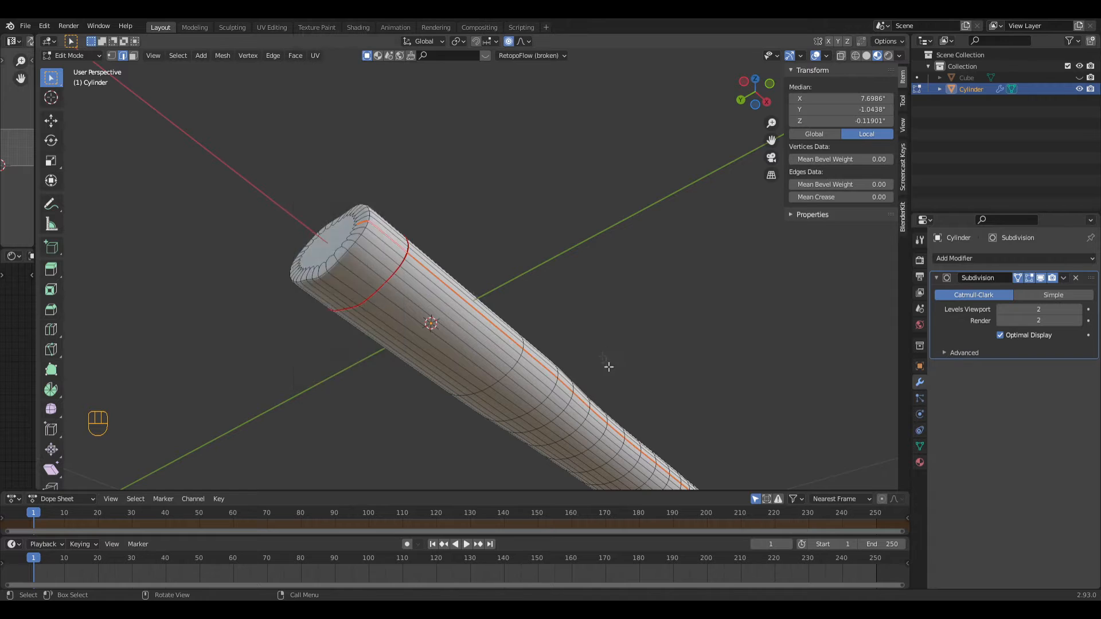
{"action": "middle_click_drag", "start_coordinate": [606, 366], "coordinate": [545, 287]}
{"action": "middle_click_drag", "start_coordinate": [803, 332], "coordinate": [544, 331], "text": "shift"}
{"action": "right_click", "coordinate": [576, 309]}
{"action": "left_click", "coordinate": [575, 310]}
Mark a seam around the edge of the handle's large free end
{"action": "middle_click_drag", "start_coordinate": [630, 425], "coordinate": [545, 339]}
{"action": "left_click", "coordinate": [545, 339]}
{"action": "scroll", "coordinate": [545, 339], "scroll_direction": "up", "scroll_amount": 2}
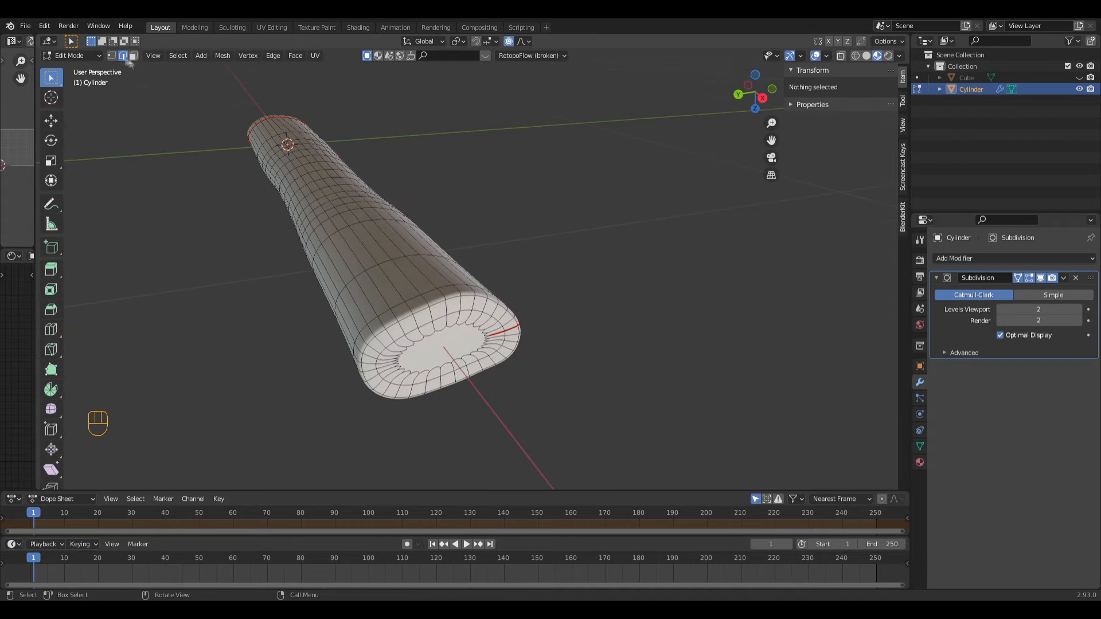
{"action": "right_click", "coordinate": [478, 321]}
{"action": "left_click", "coordinate": [476, 323]}
Unhide the hammer head and unwrap the whole handle mesh along its seams
{"action": "key", "text": "Tab"}
{"action": "middle_click_drag", "start_coordinate": [306, 342], "coordinate": [499, 341]}
{"action": "scroll", "coordinate": [501, 343], "scroll_direction": "down", "scroll_amount": 3}
{"action": "key", "text": "alt+h"}
{"action": "key", "text": "Tab"}
{"action": "key", "text": "l"}
{"action": "left_click", "coordinate": [315, 56]}
{"action": "left_click", "coordinate": [324, 68]}
{"action": "key", "text": "Tab"}
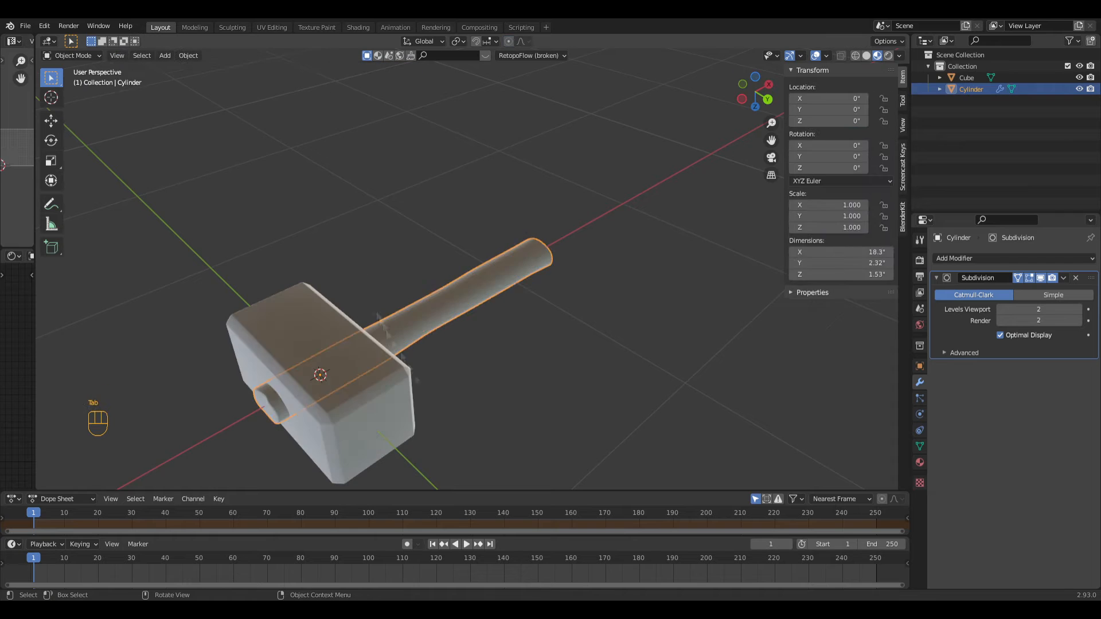
Select the edge loops bordering the hammer head's bevels and mark them as seams
{"action": "middle_click_drag", "start_coordinate": [328, 370], "coordinate": [325, 334]}
{"action": "key", "text": "Tab"}
{"action": "scroll", "coordinate": [325, 338], "scroll_direction": "up", "scroll_amount": 5}
{"action": "left_click", "coordinate": [455, 335], "text": "alt"}
{"action": "middle_click_drag", "start_coordinate": [456, 334], "coordinate": [442, 236]}
{"action": "scroll", "coordinate": [709, 264], "scroll_direction": "down", "scroll_amount": 4}
{"action": "middle_click_drag", "start_coordinate": [513, 376], "coordinate": [493, 295]}
{"action": "scroll", "coordinate": [425, 289], "scroll_direction": "up", "scroll_amount": 3}
{"action": "left_click", "coordinate": [424, 286], "text": "alt+shift"}
{"action": "scroll", "coordinate": [436, 287], "scroll_direction": "down", "scroll_amount": 5}
{"action": "middle_click_drag", "start_coordinate": [573, 290], "coordinate": [430, 229]}
{"action": "scroll", "coordinate": [430, 155], "scroll_direction": "up", "scroll_amount": 5}
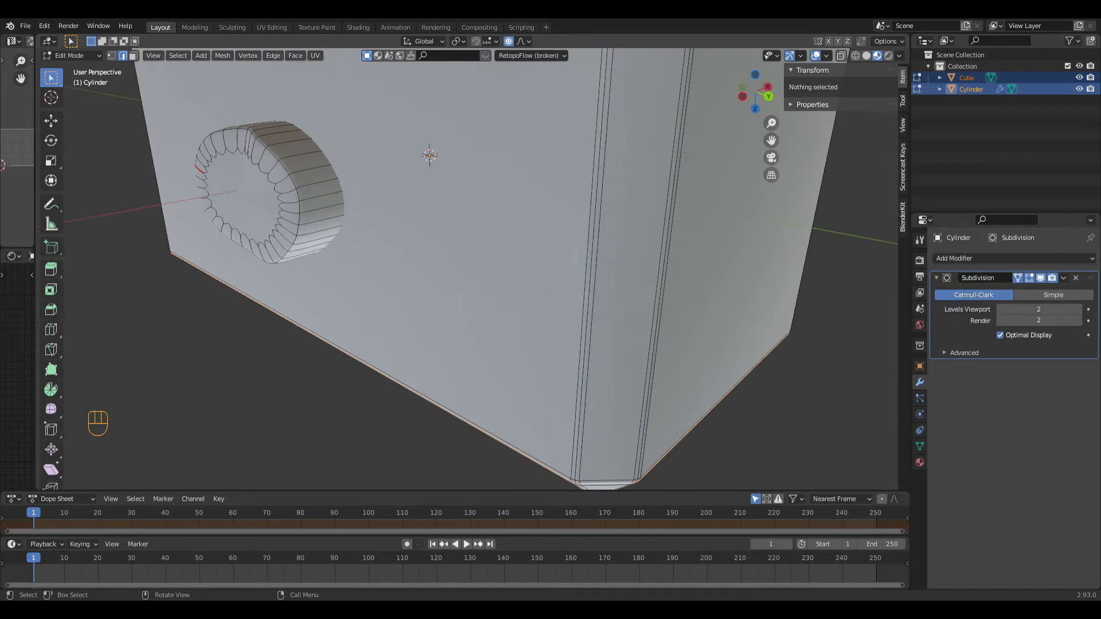
{"action": "left_click", "coordinate": [430, 154], "text": "alt+shift"}
{"action": "middle_click_drag", "start_coordinate": [430, 155], "coordinate": [519, 196]}
{"action": "left_click", "coordinate": [469, 177], "text": "alt+shift"}
{"action": "left_click", "coordinate": [414, 414], "text": "alt+shift"}
{"action": "scroll", "coordinate": [414, 414], "scroll_direction": "down", "scroll_amount": 5}
{"action": "middle_click_drag", "start_coordinate": [414, 414], "coordinate": [462, 388]}
{"action": "scroll", "coordinate": [496, 392], "scroll_direction": "down", "scroll_amount": 1}
{"action": "key", "text": "a"}
{"action": "key", "text": "ctrl+z"}
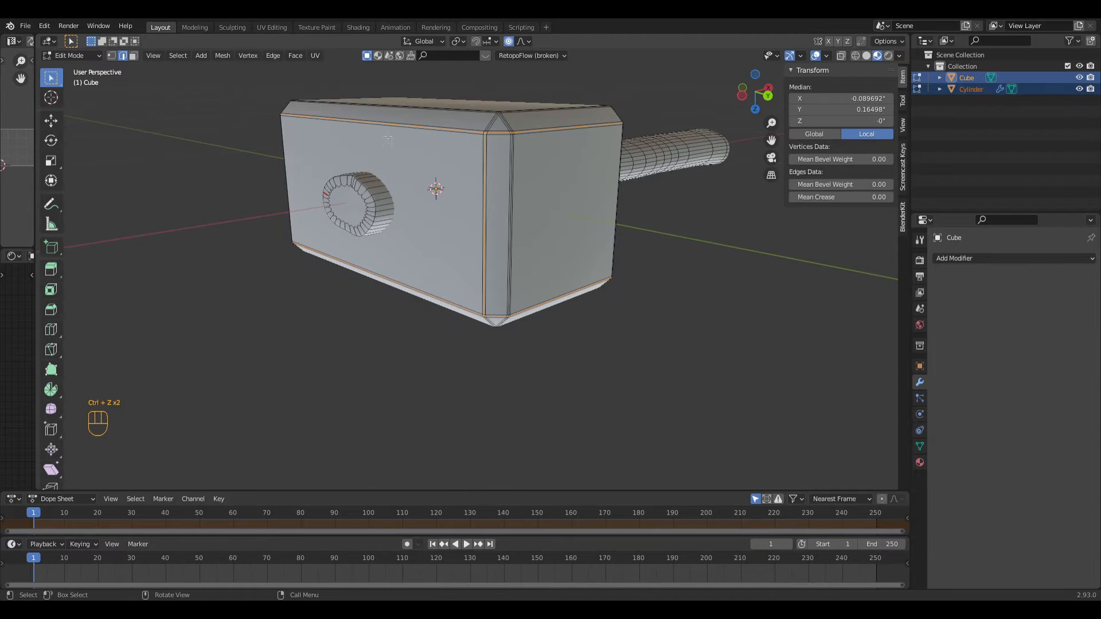
{"action": "right_click", "coordinate": [374, 257]}
{"action": "left_click", "coordinate": [374, 257]}
Select all of the hammer head's mesh on its own and unwrap it
{"action": "left_click", "coordinate": [424, 364]}
{"action": "key", "text": "Tab"}
{"action": "left_click", "coordinate": [454, 295]}
{"action": "key", "text": "Tab"}
{"action": "key", "text": "a"}
{"action": "key", "text": "u"}
{"action": "left_click", "coordinate": [459, 294]}
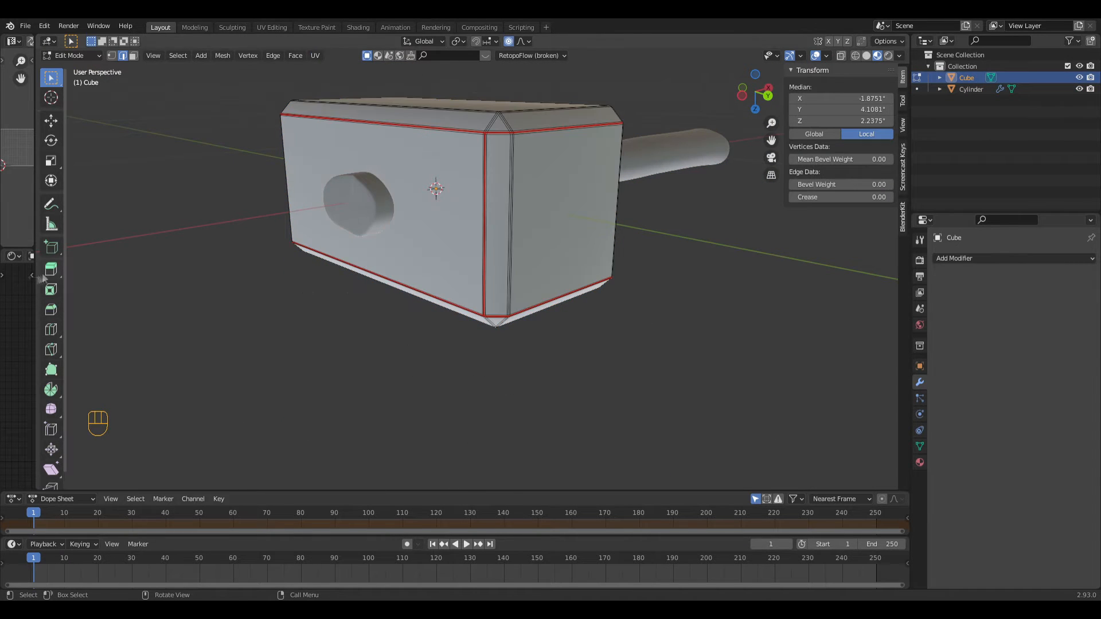
Widen the image and shader editor area, return to Object Mode and save the file
{"action": "left_click_drag", "start_coordinate": [37, 279], "coordinate": [363, 292]}
{"action": "key", "text": "Tab"}
{"action": "mouse_move", "coordinate": [637, 330]}
{"action": "middle_mouse_down"}
{"action": "mouse_move", "coordinate": [580, 349]}
{"action": "mouse_move", "coordinate": [628, 349]}
{"action": "middle_mouse_up"}
{"action": "left_click", "coordinate": [25, 26]}
{"action": "left_click", "coordinate": [43, 109]}
Add a Subdivision Surface modifier and a new material to the hammer head
{"action": "left_click", "coordinate": [944, 260]}
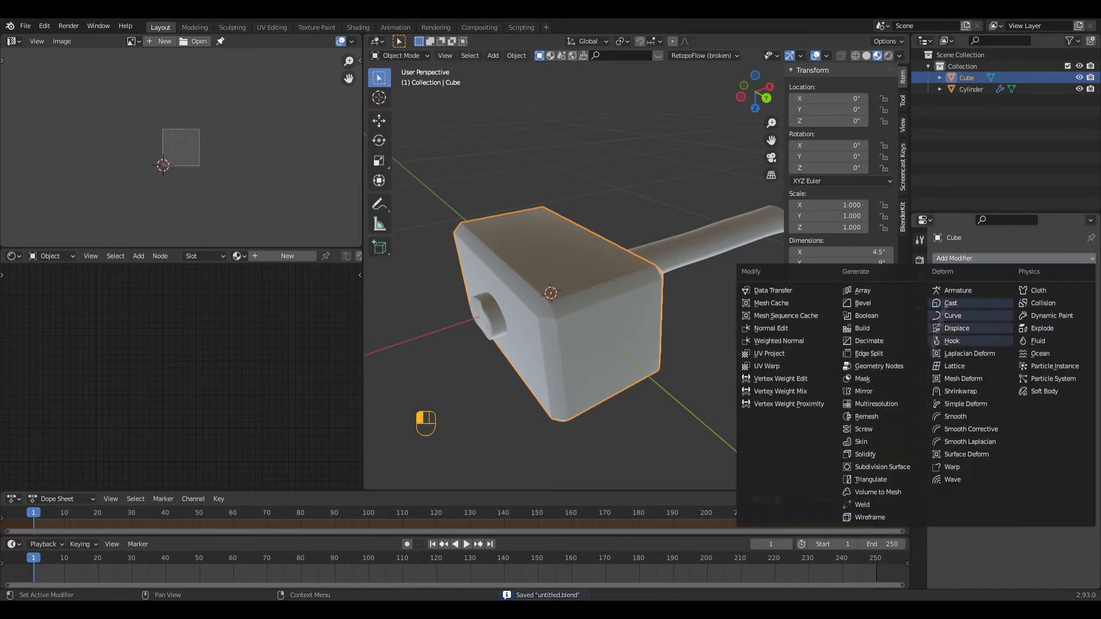
{"action": "left_click", "coordinate": [880, 467]}
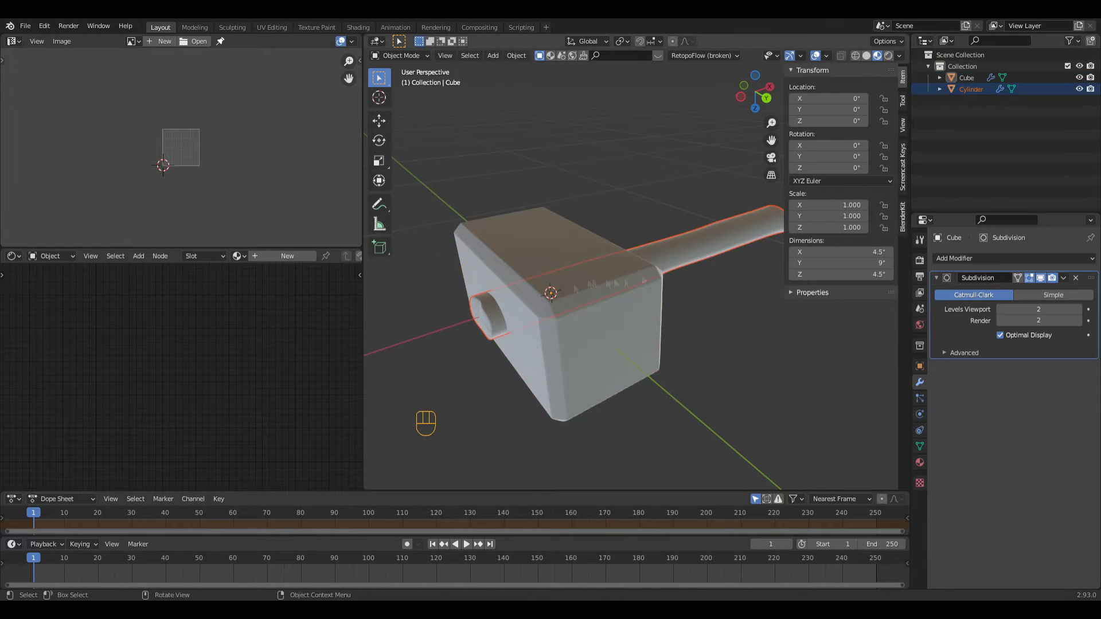
{"action": "middle_click_drag", "start_coordinate": [645, 281], "coordinate": [562, 284], "text": "shift"}
{"action": "middle_click_drag", "start_coordinate": [561, 275], "coordinate": [601, 266]}
{"action": "left_click", "coordinate": [919, 462]}
{"action": "left_click", "coordinate": [983, 295]}
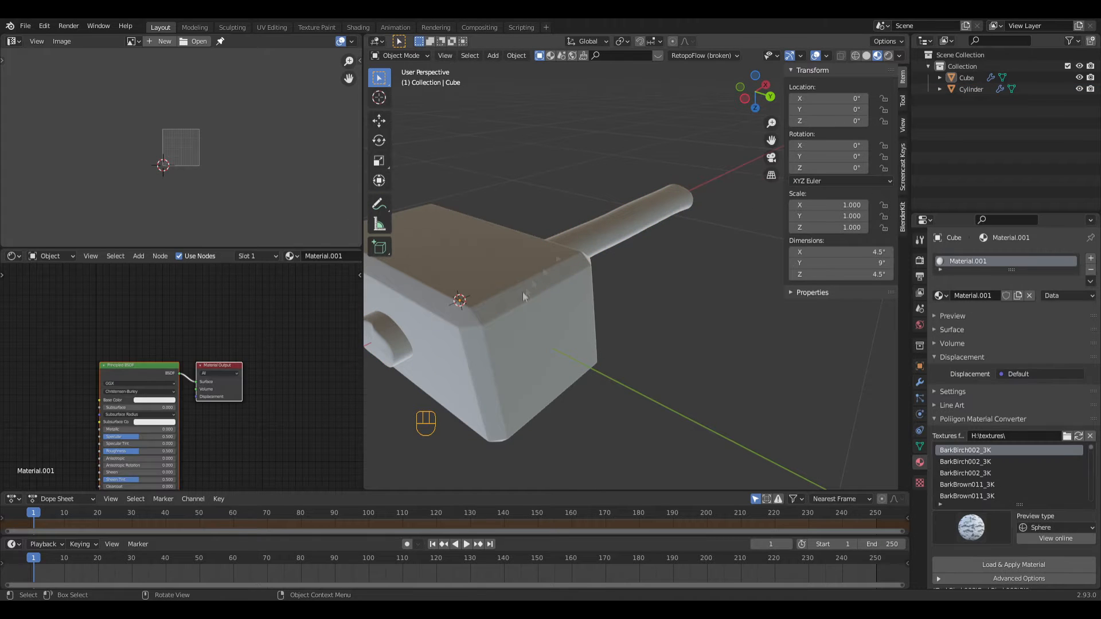
Load and apply the WoodFlooringOakSlightBrown001_3K Poliigon material to the handle
{"action": "left_click", "coordinate": [618, 247]}
{"action": "left_click_drag", "start_coordinate": [545, 350], "coordinate": [547, 345]}
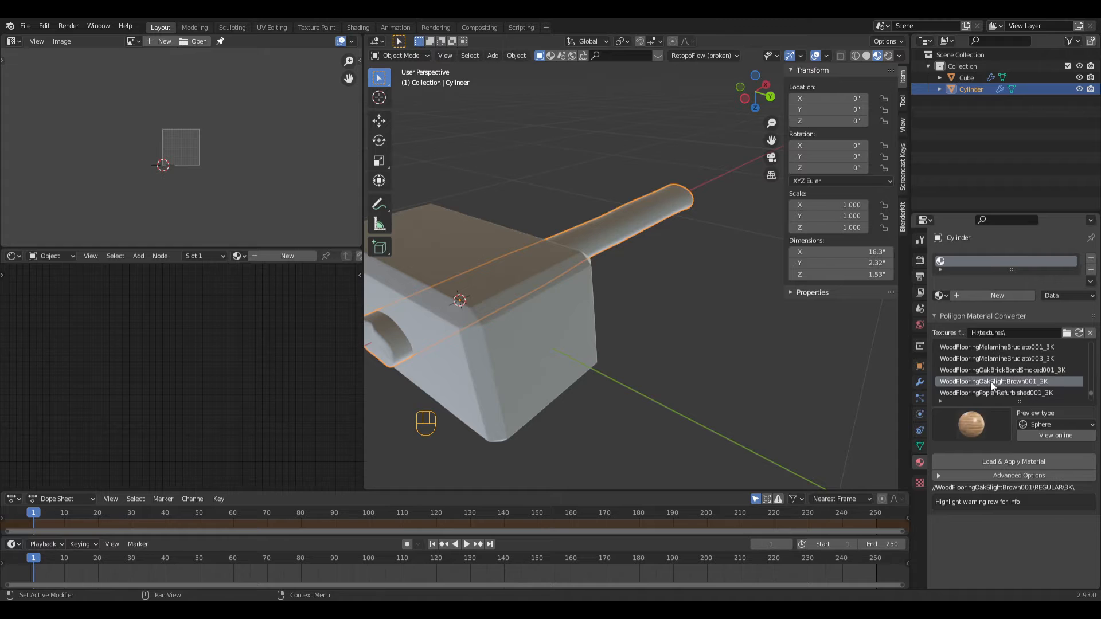
{"action": "left_click", "coordinate": [1016, 462]}
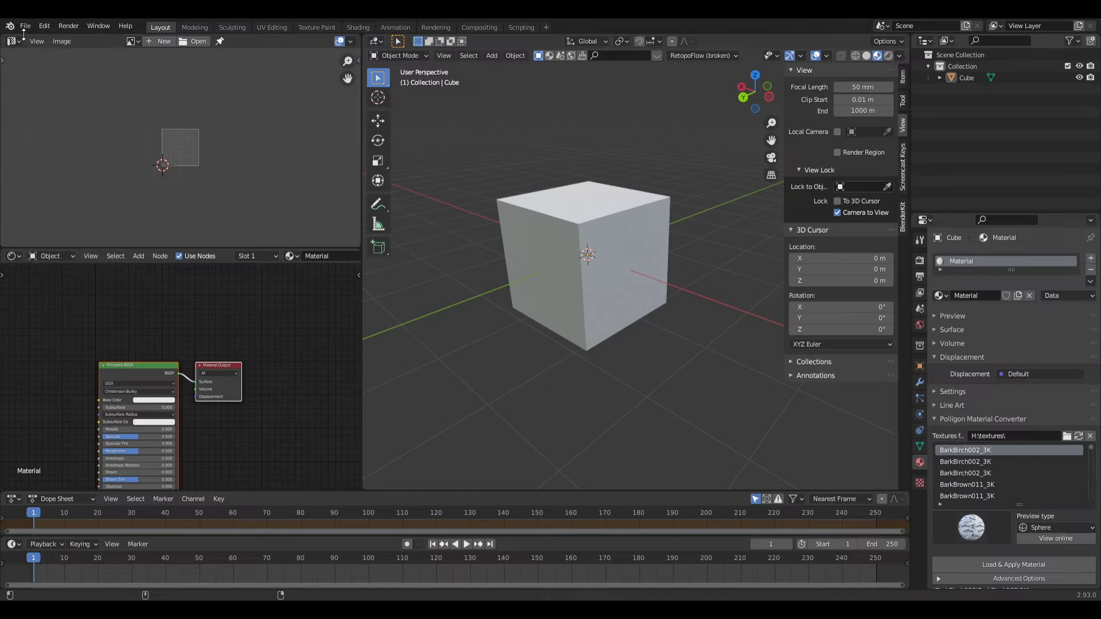
Reopen the saved hammer file from the recent files
{"action": "left_click", "coordinate": [25, 26]}
{"action": "mouse_move", "coordinate": [52, 61]}
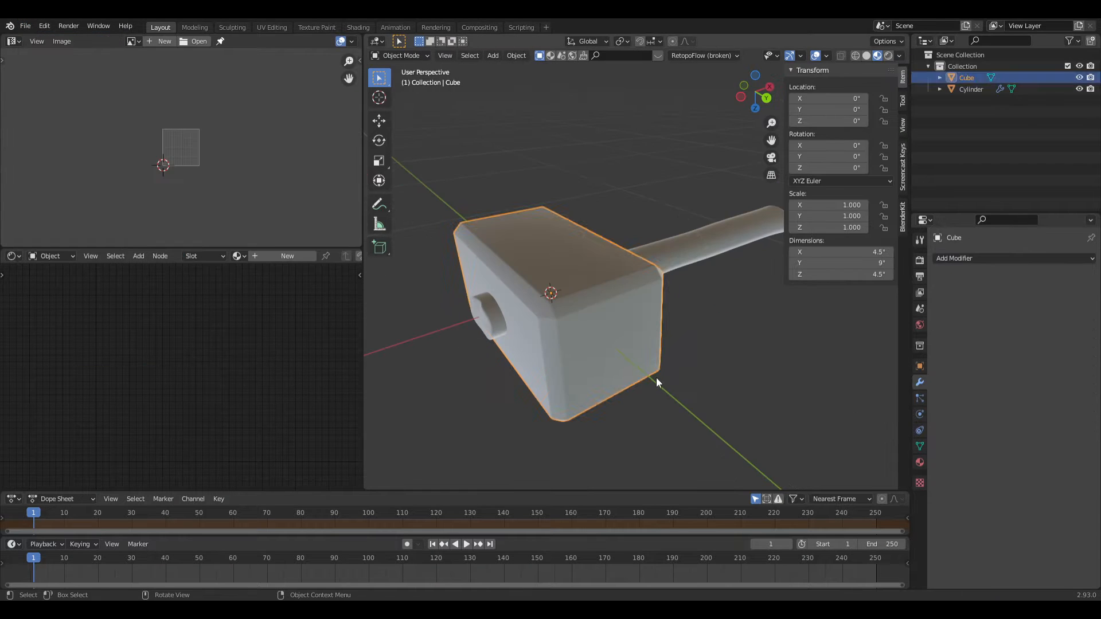
{"action": "key", "text": "Tab"}
{"action": "key", "text": "Tab"}
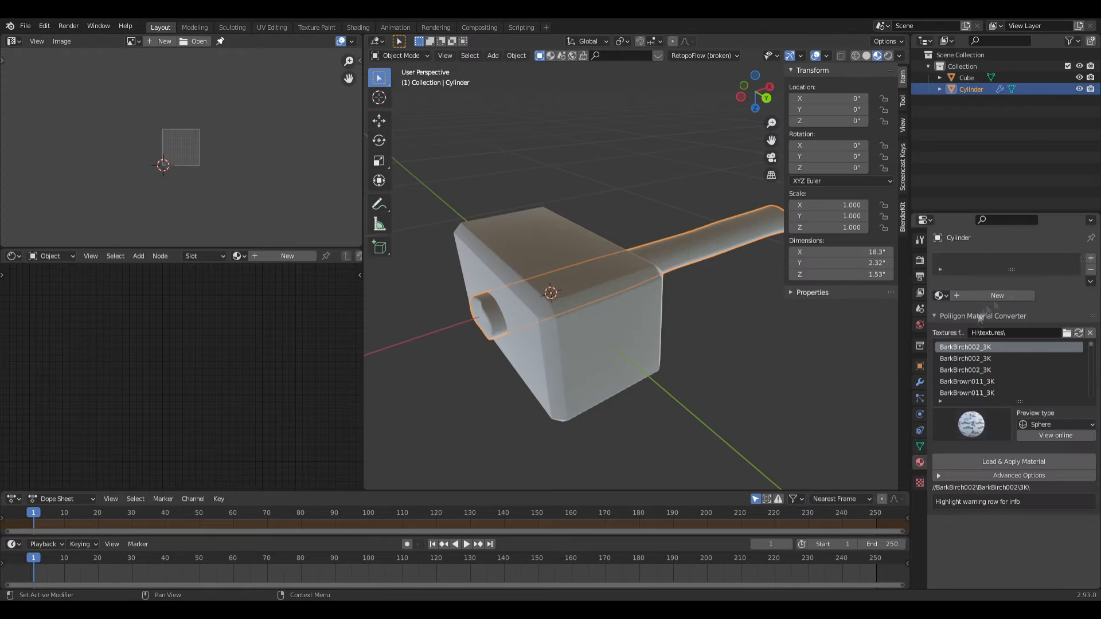
Create a material on the handle, apply the WoodWallCabin005_3K Poliigon texture set and unwrap the handle
{"action": "left_click", "coordinate": [954, 295]}
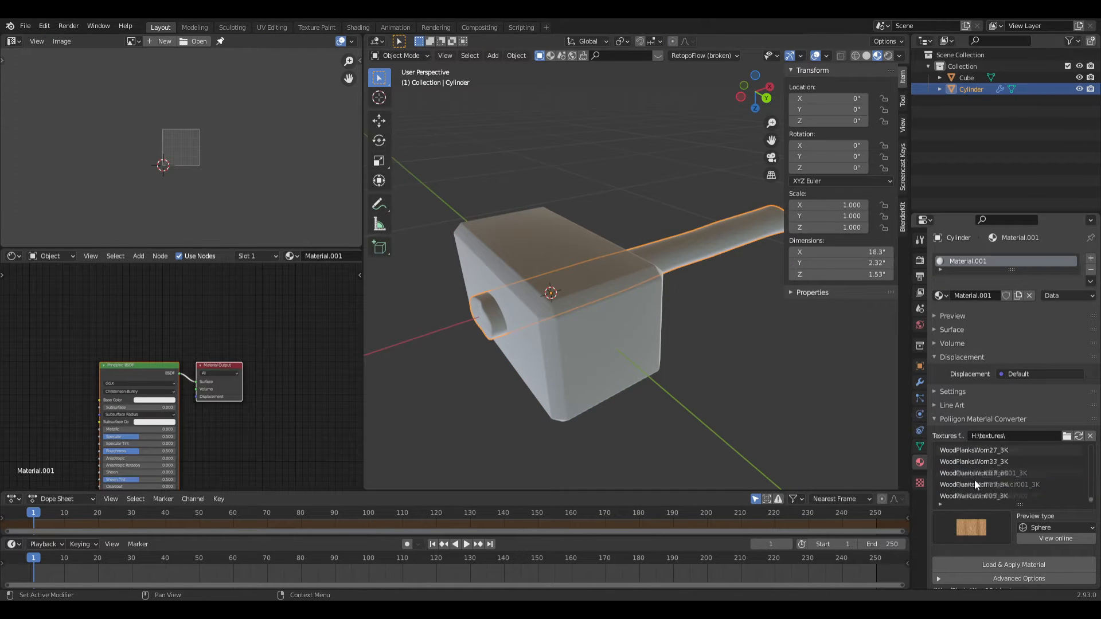
{"action": "left_click", "coordinate": [996, 567]}
{"action": "middle_click_drag", "start_coordinate": [714, 246], "coordinate": [643, 325]}
{"action": "key", "text": "Tab"}
{"action": "key", "text": "a"}
{"action": "key", "text": "u"}
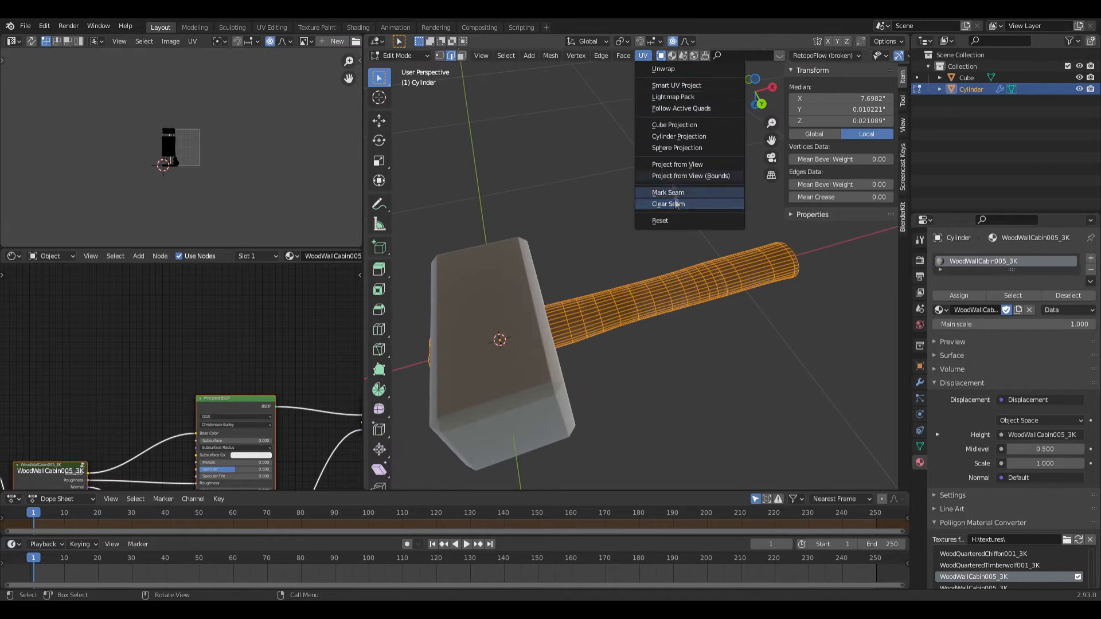
{"action": "left_click", "coordinate": [688, 67]}
Show the WoodWallCabin005 color image behind the handle's UVs and unwrap the handle again
{"action": "left_click", "coordinate": [306, 41]}
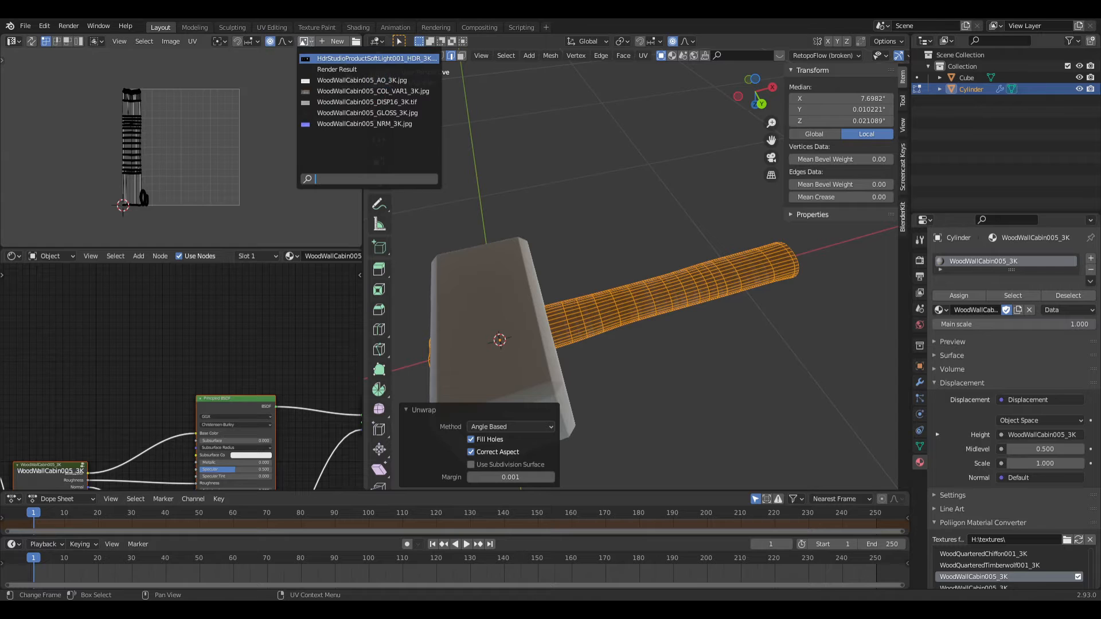
{"action": "left_click", "coordinate": [344, 56]}
{"action": "scroll", "coordinate": [197, 178], "scroll_direction": "down", "scroll_amount": 10}
{"action": "left_click", "coordinate": [643, 55]}
{"action": "left_click", "coordinate": [658, 68]}
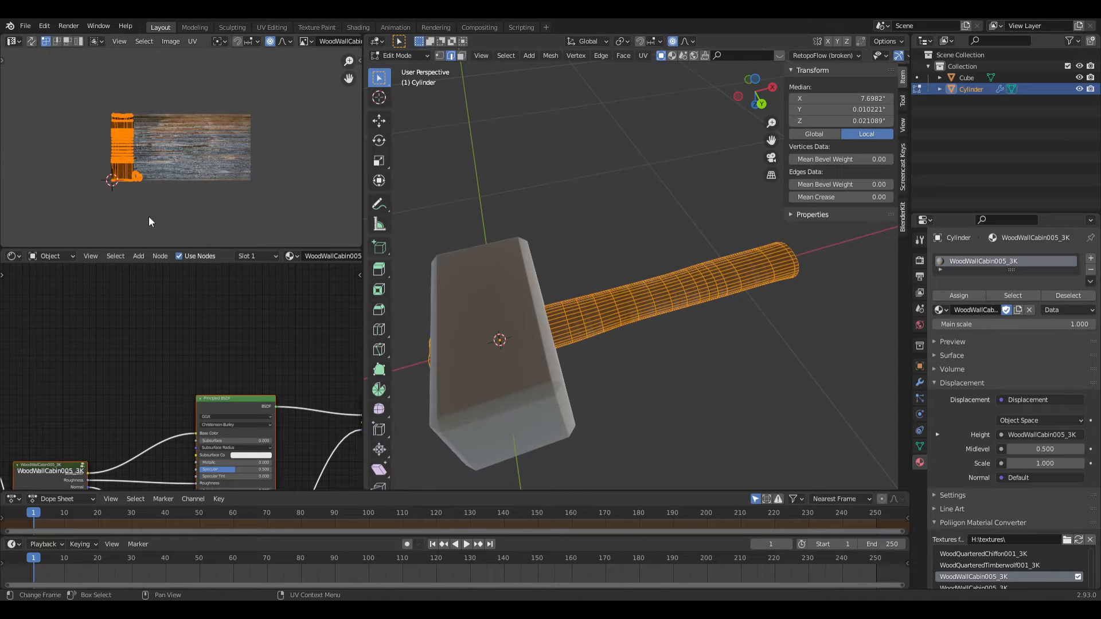
Lay the handle's UVs along the plank grain of the wood texture and scale them up
{"action": "left_click", "coordinate": [112, 185]}
{"action": "scroll", "coordinate": [109, 140], "scroll_direction": "up", "scroll_amount": 8}
{"action": "middle_click_drag", "start_coordinate": [253, 184], "coordinate": [98, 128]}
{"action": "key", "text": "g"}
{"action": "left_click", "coordinate": [356, 139]}
{"action": "left_click", "coordinate": [213, 213]}
{"action": "scroll", "coordinate": [213, 214], "scroll_direction": "up", "scroll_amount": 1}
{"action": "middle_click_drag", "start_coordinate": [212, 214], "coordinate": [150, 215]}
{"action": "key", "text": "a"}
{"action": "key", "text": "s"}
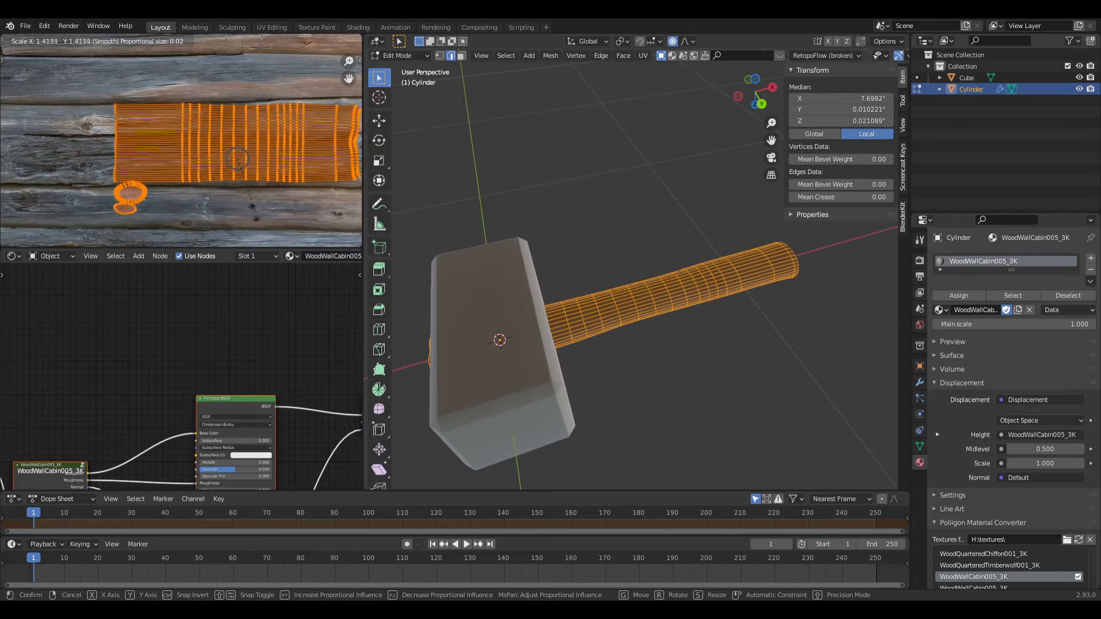
{"action": "left_click", "coordinate": [120, 212]}
{"action": "left_click", "coordinate": [177, 208]}
Select all objects in Object Mode and apply their transforms
{"action": "key", "text": "Tab"}
{"action": "middle_click_drag", "start_coordinate": [579, 344], "coordinate": [542, 269]}
{"action": "key", "text": "Tab"}
{"action": "key", "text": "Tab"}
{"action": "key", "text": "a"}
{"action": "left_click", "coordinate": [516, 55]}
{"action": "mouse_move", "coordinate": [519, 114]}
{"action": "left_click", "coordinate": [643, 150]}
{"action": "left_click", "coordinate": [506, 187]}
{"action": "left_click", "coordinate": [504, 301]}
Unwrap the handle again and rotate all its UVs by 90 degrees
{"action": "key", "text": "Tab"}
{"action": "left_click", "coordinate": [643, 56]}
{"action": "left_click", "coordinate": [659, 68]}
{"action": "scroll", "coordinate": [218, 156], "scroll_direction": "down", "scroll_amount": 5}
{"action": "key", "text": "r"}
{"action": "left_click", "coordinate": [215, 159]}
{"action": "type", "text": "ar90"}
{"action": "key", "text": "Return"}
Move the handle's UVs over the wood texture and scale them down strongly
{"action": "scroll", "coordinate": [180, 151], "scroll_direction": "up", "scroll_amount": 2}
{"action": "key", "text": "g"}
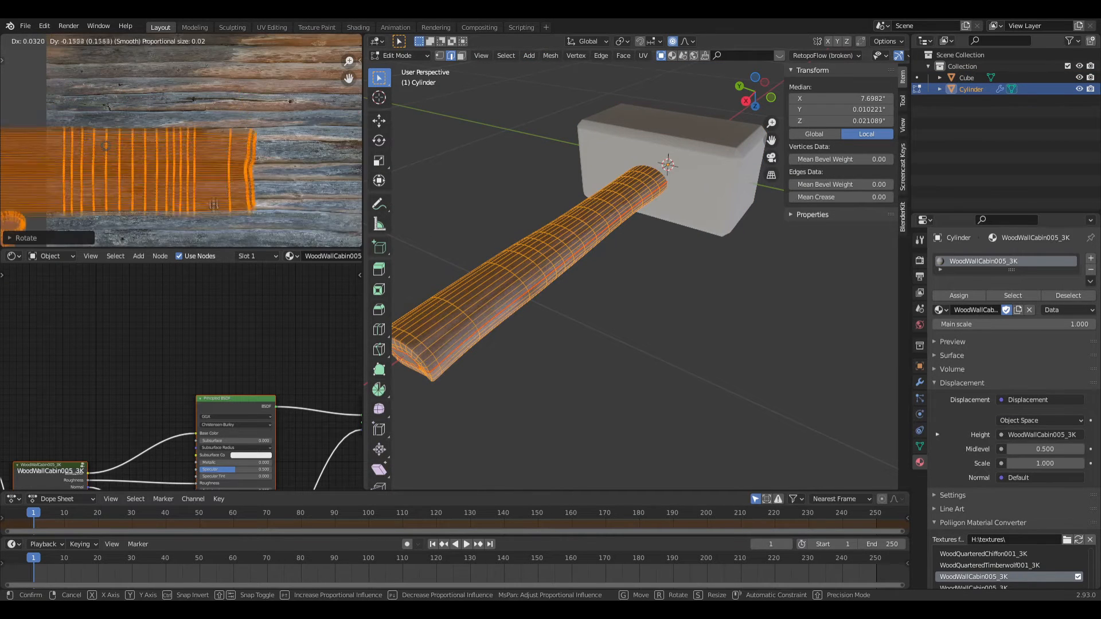
{"action": "left_click", "coordinate": [321, 242]}
{"action": "scroll", "coordinate": [717, 307], "scroll_direction": "up", "scroll_amount": 4}
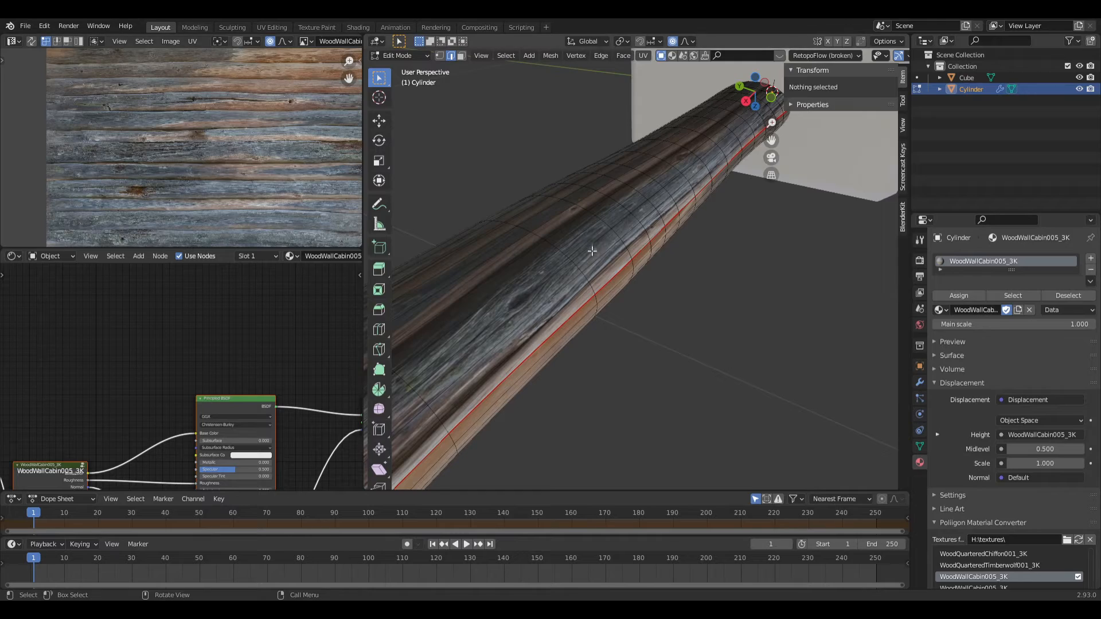
{"action": "scroll", "coordinate": [229, 184], "scroll_direction": "down", "scroll_amount": 2}
{"action": "key", "text": "s"}
{"action": "left_click", "coordinate": [251, 198]}
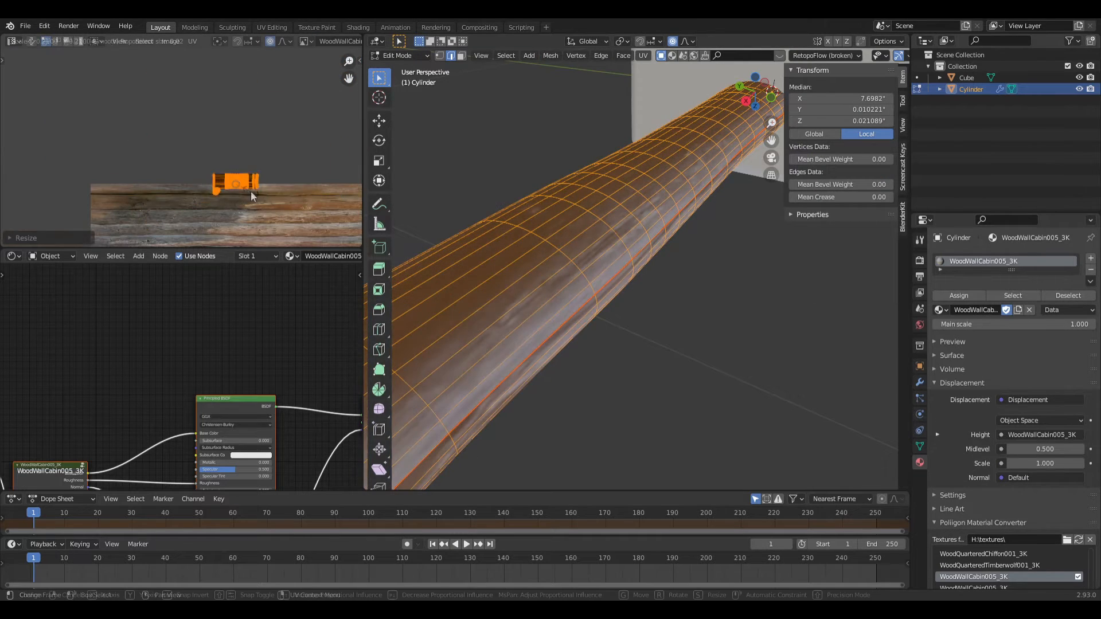
Move the handle's UVs along the Y axis onto a lower plank of the wood texture
{"action": "scroll", "coordinate": [213, 226], "scroll_direction": "up", "scroll_amount": 4}
{"action": "key", "text": "g"}
{"action": "key", "text": "y"}
{"action": "left_click", "coordinate": [178, 38]}
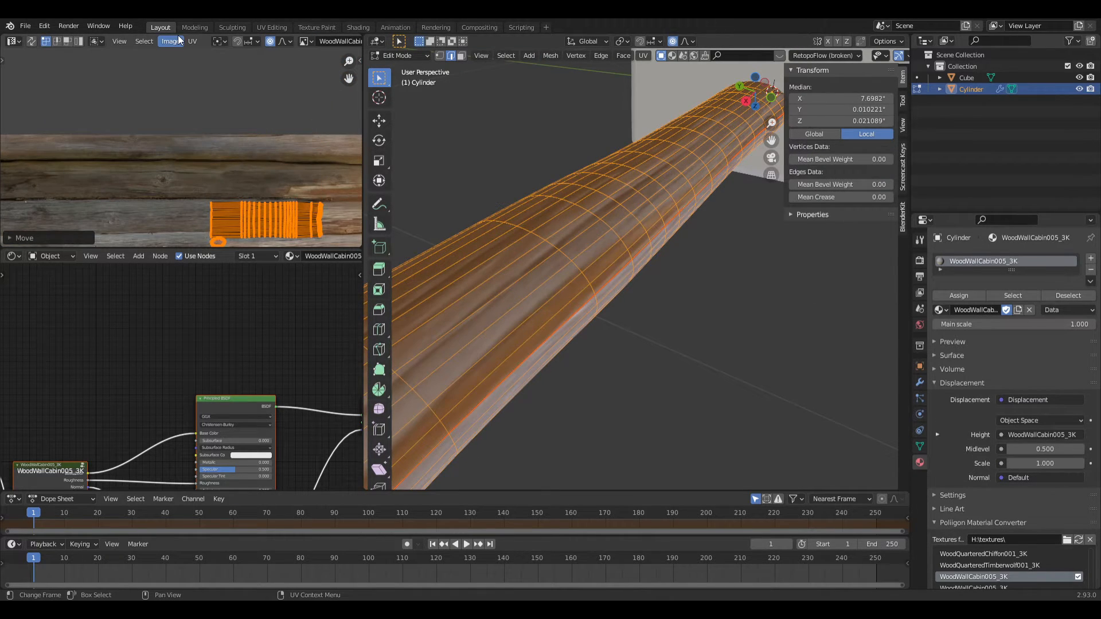
Scale the handle's UVs down slightly and move them sideways along the gray plank
{"action": "middle_click_drag", "start_coordinate": [287, 230], "coordinate": [251, 169]}
{"action": "key", "text": "s"}
{"action": "left_click", "coordinate": [261, 204]}
{"action": "key", "text": "g"}
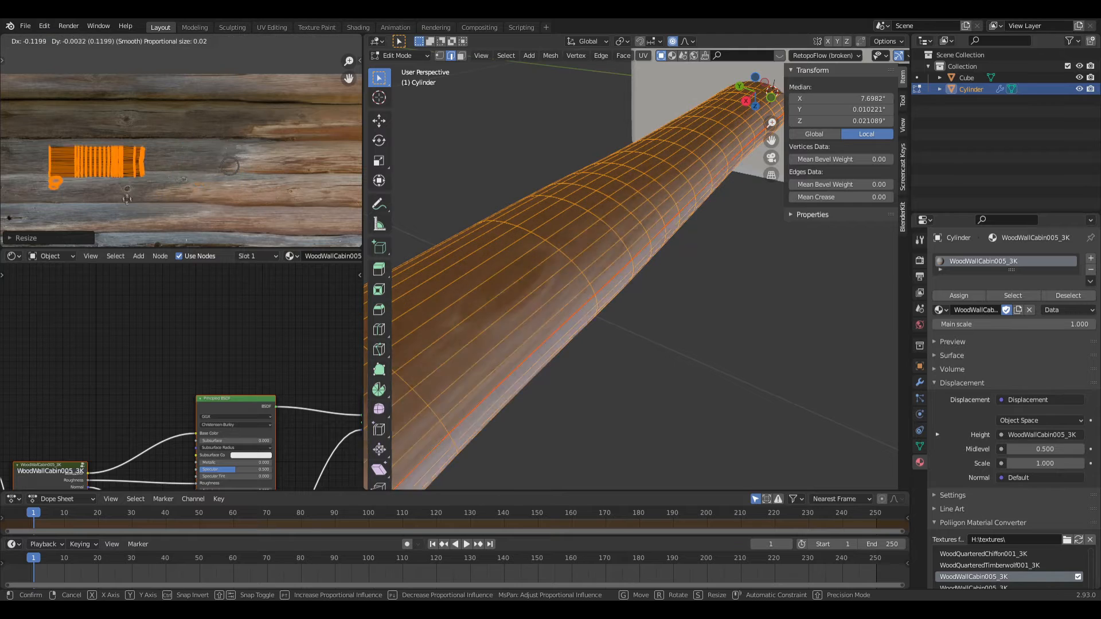
{"action": "left_click", "coordinate": [122, 194]}
Move the handle's end-cap UV islands away from its main island
{"action": "middle_click_drag", "start_coordinate": [122, 194], "coordinate": [206, 184]}
{"action": "left_click", "coordinate": [134, 172]}
{"action": "left_click", "coordinate": [152, 177]}
Scale all of the handle's UVs up by about 1.5 and reposition them on the planks
{"action": "middle_click_drag", "start_coordinate": [619, 402], "coordinate": [692, 324]}
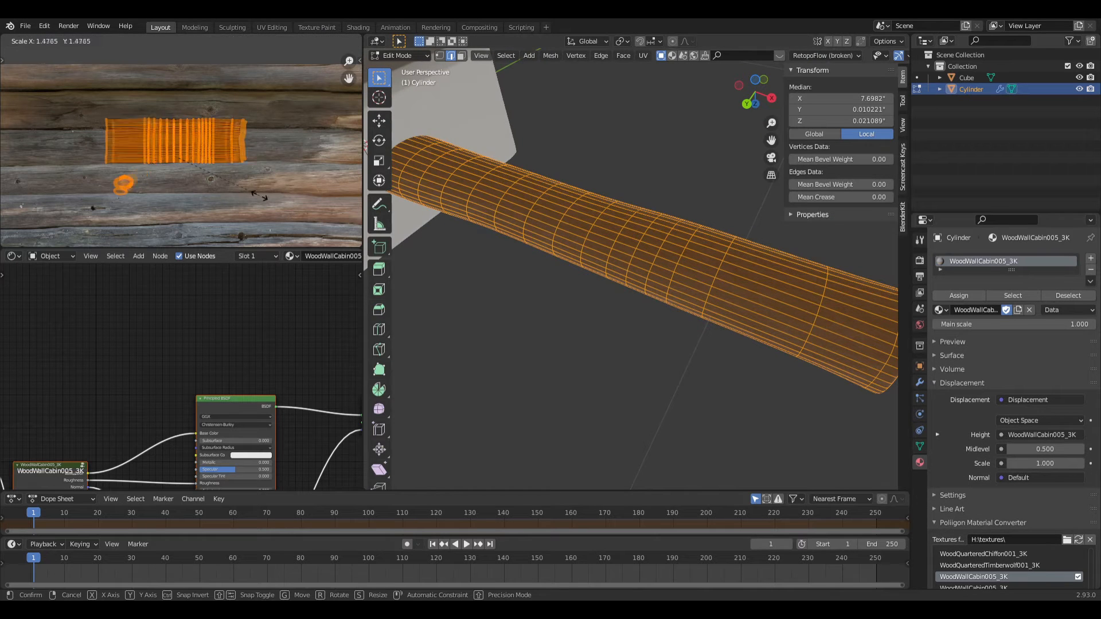
{"action": "left_click", "coordinate": [240, 184]}
{"action": "key", "text": "g"}
{"action": "left_click", "coordinate": [229, 179]}
Load and apply the WoodPlanksWorn27_3K Poliigon material to the handle in Object Mode
{"action": "key", "text": "Tab"}
{"action": "middle_click_drag", "start_coordinate": [688, 327], "coordinate": [629, 270]}
{"action": "scroll", "coordinate": [629, 270], "scroll_direction": "down", "scroll_amount": 5}
{"action": "key", "text": "a"}
{"action": "left_click", "coordinate": [667, 260]}
{"action": "scroll", "coordinate": [988, 436], "scroll_direction": "down", "scroll_amount": 5}
{"action": "scroll", "coordinate": [1010, 439], "scroll_direction": "up", "scroll_amount": 5}
{"action": "scroll", "coordinate": [1010, 440], "scroll_direction": "up", "scroll_amount": 3}
{"action": "left_click", "coordinate": [986, 425]}
{"action": "left_click", "coordinate": [978, 438]}
{"action": "left_click", "coordinate": [979, 426]}
{"action": "left_click", "coordinate": [998, 517]}
Show the WoodPlanksWorn27_COL_VAR1_3K.jpg image behind the handle's UVs in Edit Mode
{"action": "key", "text": "a"}
{"action": "key", "text": "Tab"}
{"action": "left_click", "coordinate": [304, 41]}
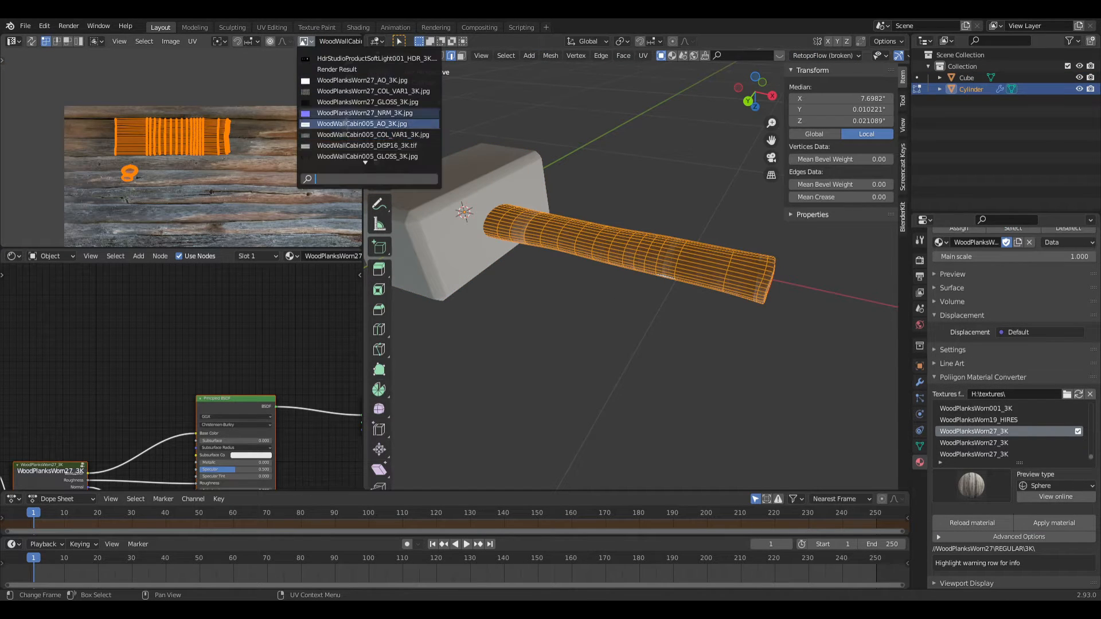
{"action": "left_click", "coordinate": [350, 113]}
{"action": "left_click", "coordinate": [304, 41]}
{"action": "left_click", "coordinate": [367, 91]}
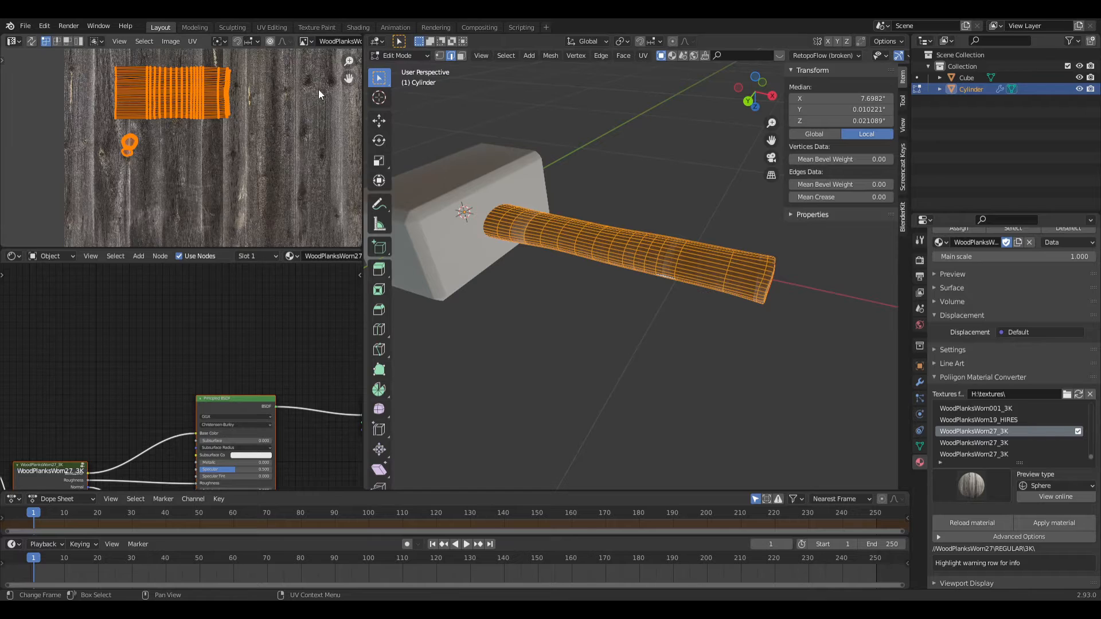
Rotate the handle's UVs by 90°, then scale and reposition them so they run along the wood planks
{"action": "scroll", "coordinate": [243, 191], "scroll_direction": "up", "scroll_amount": 8}
{"action": "scroll", "coordinate": [244, 181], "scroll_direction": "down", "scroll_amount": 6}
{"action": "type", "text": "r90"}
{"action": "key", "text": "Return"}
{"action": "scroll", "coordinate": [209, 201], "scroll_direction": "up", "scroll_amount": 3}
{"action": "scroll", "coordinate": [212, 202], "scroll_direction": "down", "scroll_amount": 3}
{"action": "key", "text": "s"}
{"action": "left_click", "coordinate": [305, 208]}
{"action": "key", "text": "g"}
{"action": "left_click", "coordinate": [308, 63]}
{"action": "key", "text": "s"}
{"action": "left_click", "coordinate": [255, 184]}
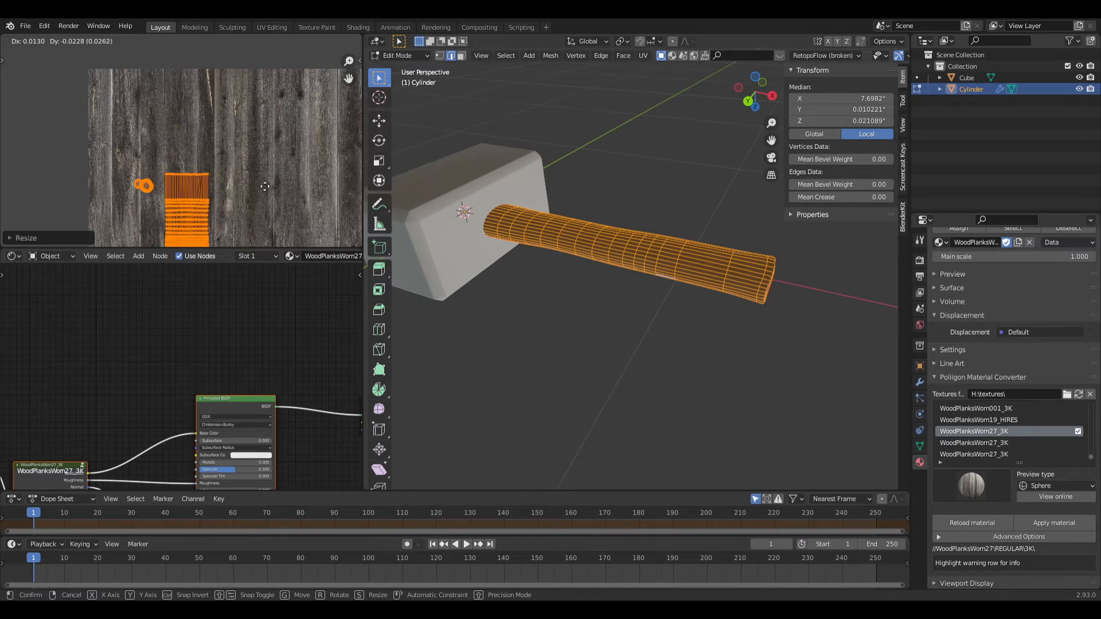
{"action": "left_click", "coordinate": [265, 186]}
Mark a seam around the outer rim of the handle's free end and clear the seam on its inner ring
{"action": "key", "text": "Tab"}
{"action": "scroll", "coordinate": [589, 326], "scroll_direction": "up", "scroll_amount": 6}
{"action": "left_click", "coordinate": [515, 58]}
{"action": "left_click", "coordinate": [551, 296]}
{"action": "left_click", "coordinate": [585, 331]}
{"action": "middle_click_drag", "start_coordinate": [666, 349], "coordinate": [518, 290], "text": "shift"}
{"action": "left_click", "coordinate": [518, 290]}
{"action": "key", "text": "Tab"}
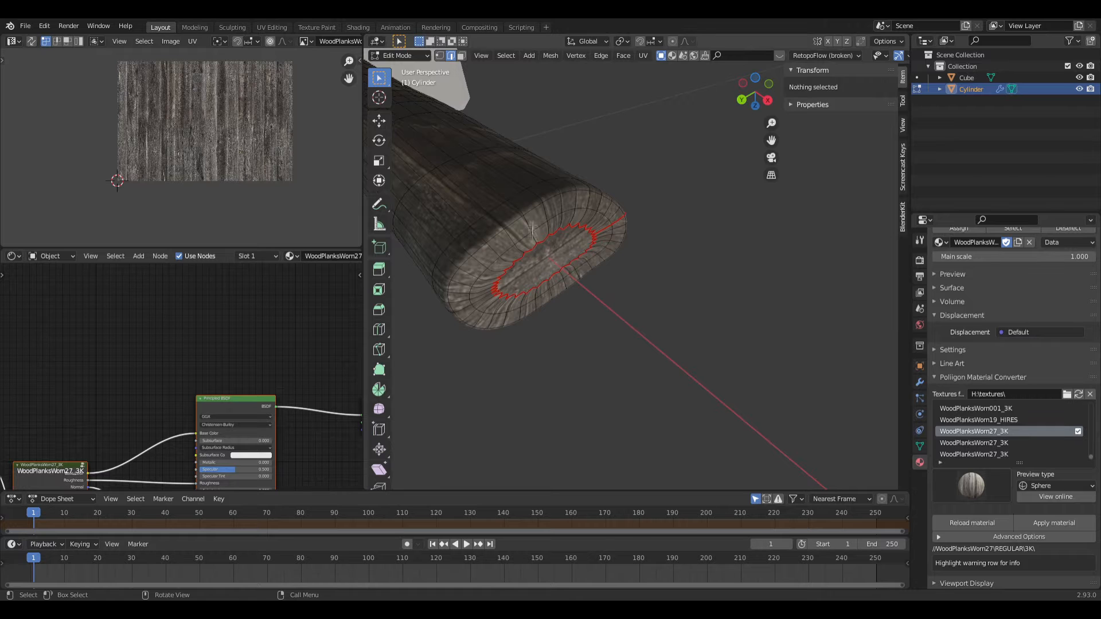
{"action": "left_click", "coordinate": [535, 207], "text": "alt"}
{"action": "right_click", "coordinate": [536, 209]}
{"action": "left_click", "coordinate": [531, 411]}
{"action": "left_click", "coordinate": [531, 250], "text": "alt"}
{"action": "right_click", "coordinate": [531, 252]}
{"action": "left_click", "coordinate": [526, 263]}
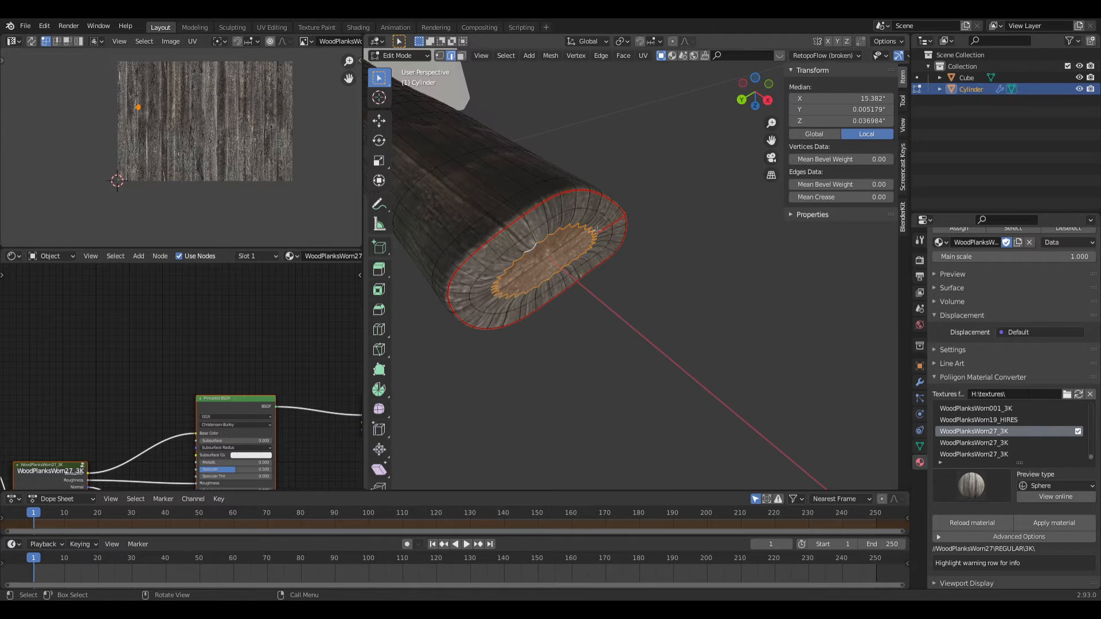
Clear the leftover seam edges running between the inner ring and the rim on the handle's end face
{"action": "middle_click_drag", "start_coordinate": [623, 217], "coordinate": [543, 291]}
{"action": "scroll", "coordinate": [519, 241], "scroll_direction": "up", "scroll_amount": 3}
{"action": "left_click", "coordinate": [517, 234]}
{"action": "left_click", "coordinate": [498, 240], "text": "ctrl"}
{"action": "right_click", "coordinate": [458, 264]}
{"action": "left_click", "coordinate": [457, 265]}
Unwrap the whole handle again, rotate its UVs by 90°, and scale and move them over the planks image
{"action": "key", "text": "a"}
{"action": "scroll", "coordinate": [439, 216], "scroll_direction": "down", "scroll_amount": 6}
{"action": "left_click", "coordinate": [643, 56]}
{"action": "left_click", "coordinate": [650, 69]}
{"action": "type", "text": "r90"}
{"action": "key", "text": "Return"}
{"action": "key", "text": "s"}
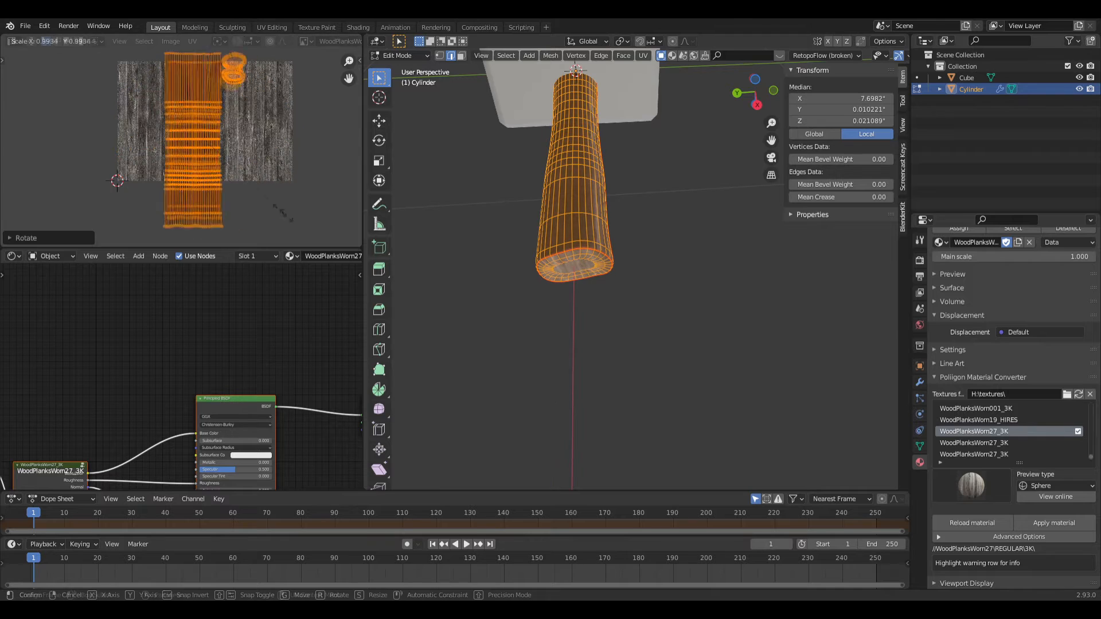
{"action": "key", "text": "Return"}
{"action": "scroll", "coordinate": [282, 213], "scroll_direction": "up", "scroll_amount": 3}
{"action": "key", "text": "g"}
{"action": "left_click", "coordinate": [180, 134]}
{"action": "key", "text": "l"}
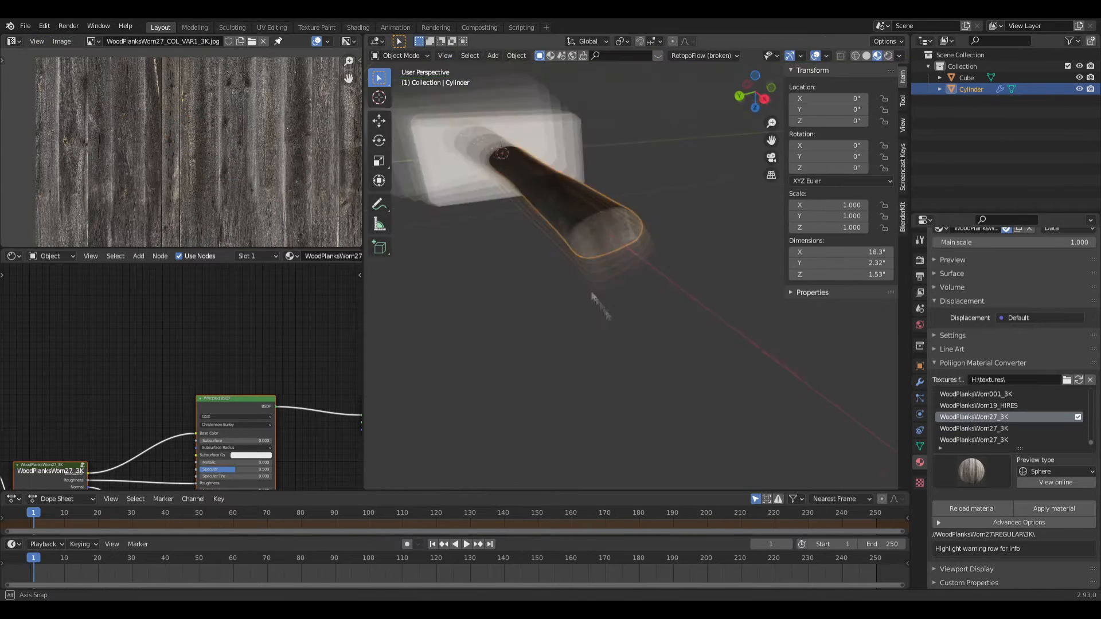
Try to slide an edge loop at the end of the handle that pokes through the hammer head
{"action": "middle_click_drag", "start_coordinate": [717, 402], "coordinate": [690, 391]}
{"action": "scroll", "coordinate": [632, 349], "scroll_direction": "up", "scroll_amount": 5}
{"action": "mouse_move", "coordinate": [631, 349]}
{"action": "middle_mouse_down"}
{"action": "mouse_move", "coordinate": [562, 298]}
{"action": "mouse_move", "coordinate": [515, 314]}
{"action": "middle_mouse_up"}
{"action": "key", "text": "Tab"}
{"action": "left_click", "coordinate": [515, 286], "text": "alt"}
{"action": "key", "text": "g"}
{"action": "key", "text": "g"}
{"action": "left_click", "coordinate": [499, 287]}
{"action": "key", "text": "ctrl+z"}
{"action": "key", "text": "ctrl+z"}
Bevel the edge loop at the end of the handle that pokes through the hammer head
{"action": "left_click", "coordinate": [485, 292], "text": "alt"}
{"action": "key", "text": "ctrl+b"}
{"action": "left_click", "coordinate": [486, 362]}
{"action": "left_click", "coordinate": [406, 213]}
Unwrap the whole bevelled handle and rotate its UVs by 90°
{"action": "key", "text": "a"}
{"action": "key", "text": "u"}
{"action": "left_click", "coordinate": [436, 326]}
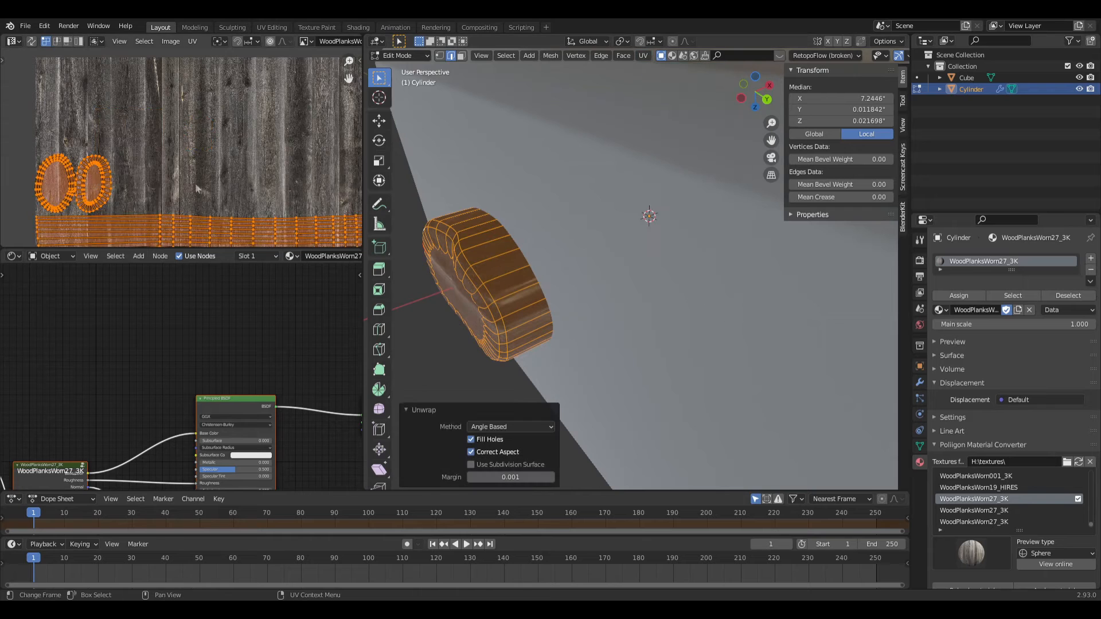
{"action": "scroll", "coordinate": [221, 166], "scroll_direction": "down", "scroll_amount": 2}
{"action": "key", "text": "r"}
{"action": "key", "text": "9"}
{"action": "key", "text": "0"}
{"action": "key", "text": "Return"}
{"action": "left_click", "coordinate": [499, 295]}
Hide the hammer head in Object Mode and select the handle by itself
{"action": "middle_click_drag", "start_coordinate": [499, 295], "coordinate": [579, 334]}
{"action": "scroll", "coordinate": [568, 321], "scroll_direction": "down", "scroll_amount": 4}
{"action": "key", "text": "Tab"}
{"action": "left_click", "coordinate": [569, 329]}
{"action": "key", "text": "h"}
{"action": "scroll", "coordinate": [505, 274], "scroll_direction": "up", "scroll_amount": 4}
{"action": "left_click", "coordinate": [580, 334]}
Add an edge loop around the handle close to its head end
{"action": "key", "text": "Tab"}
{"action": "key", "text": "ctrl+r"}
{"action": "left_click", "coordinate": [520, 347]}
{"action": "left_click", "coordinate": [518, 348]}
{"action": "key", "text": "ctrl+z"}
Clear the existing seam loop at the handle's head end and mark another edge loop there as the seam
{"action": "left_click", "coordinate": [575, 341], "text": "alt"}
{"action": "right_click", "coordinate": [576, 342]}
{"action": "left_click", "coordinate": [534, 342]}
{"action": "left_click", "coordinate": [488, 341], "text": "alt"}
{"action": "right_click", "coordinate": [489, 342]}
{"action": "left_click", "coordinate": [489, 327]}
{"action": "left_click", "coordinate": [644, 415]}
Unwrap the whole handle, rotate its UVs by 90°, and shrink and place them inside the wood planks image
{"action": "key", "text": "a"}
{"action": "key", "text": "alt+a"}
{"action": "scroll", "coordinate": [609, 321], "scroll_direction": "down", "scroll_amount": 6}
{"action": "middle_click_drag", "start_coordinate": [609, 324], "coordinate": [610, 312]}
{"action": "type", "text": "a"}
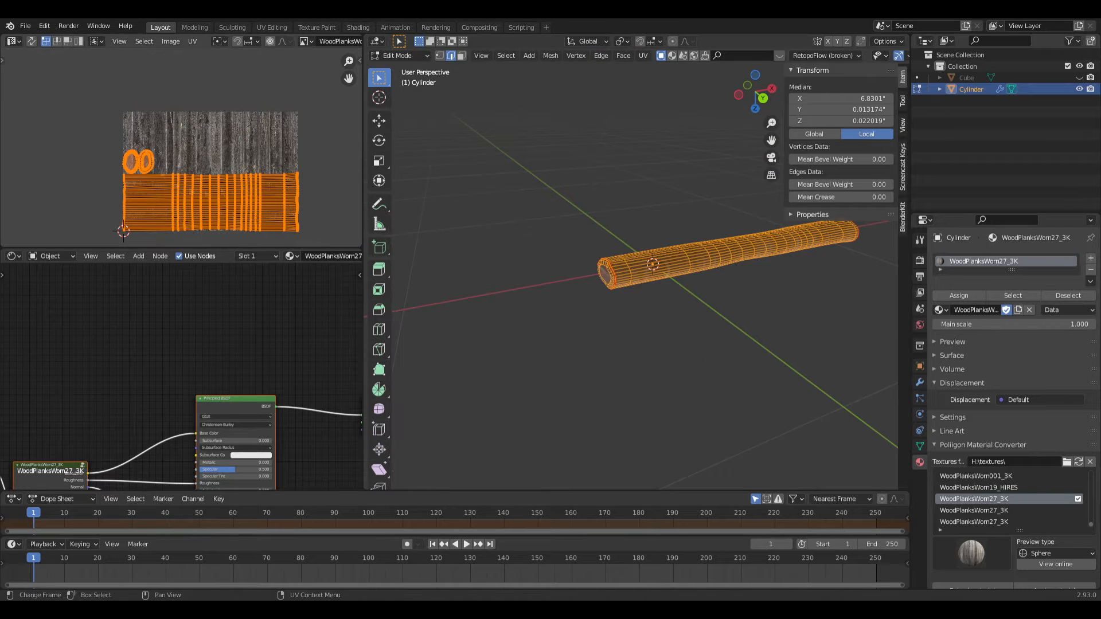
{"action": "type", "text": "90"}
{"action": "key", "text": "Return"}
{"action": "key", "text": "s"}
{"action": "key", "text": "g"}
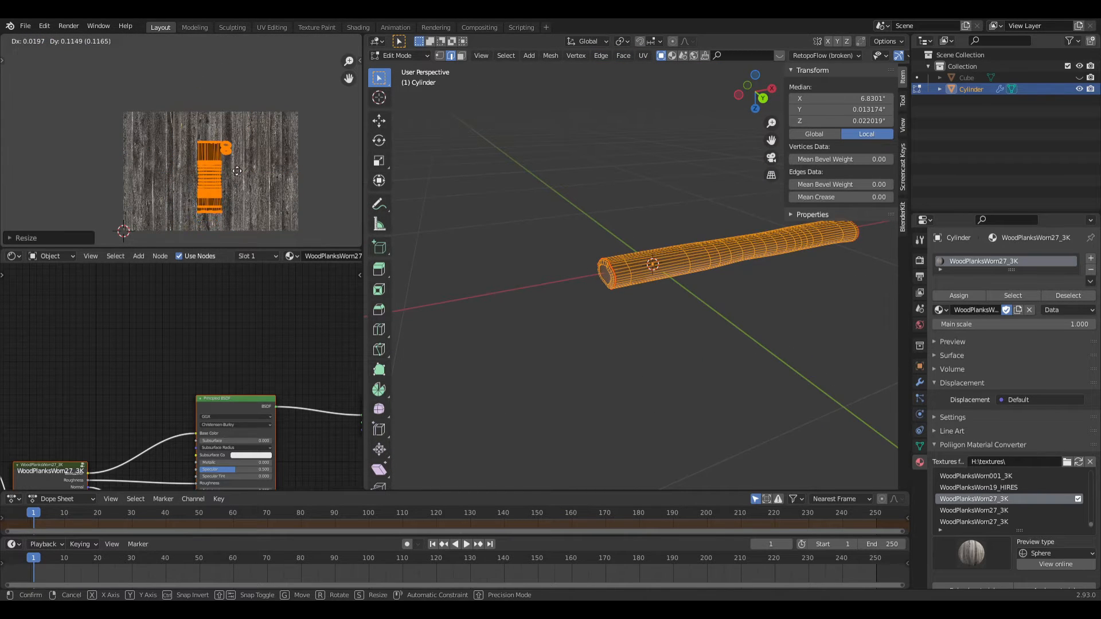
{"action": "left_click", "coordinate": [236, 174]}
{"action": "key", "text": "Tab"}
{"action": "scroll", "coordinate": [707, 309], "scroll_direction": "up", "scroll_amount": 4}
{"action": "middle_click_drag", "start_coordinate": [708, 310], "coordinate": [609, 386]}
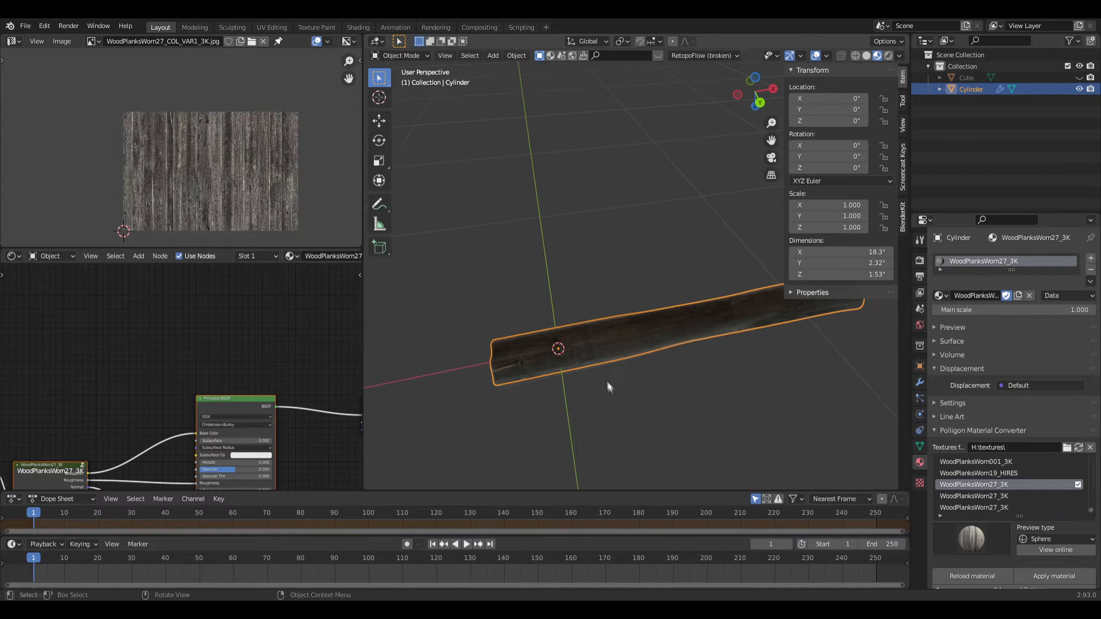
Add an RGB Curves node to the handle's wood material, between the texture group and the Principled BSDF
{"action": "scroll", "coordinate": [286, 456], "scroll_direction": "down", "scroll_amount": 4}
{"action": "middle_click_drag", "start_coordinate": [287, 456], "coordinate": [167, 372]}
{"action": "key", "text": "shift+a"}
{"action": "left_click", "coordinate": [164, 405]}
{"action": "left_click", "coordinate": [185, 445]}
{"action": "left_click", "coordinate": [69, 344]}
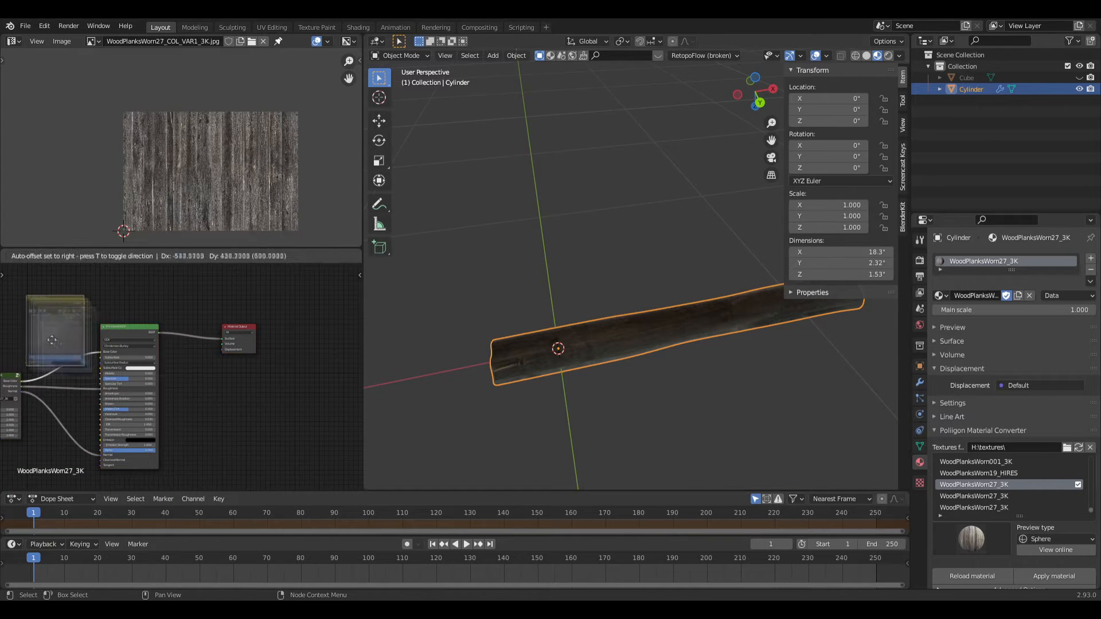
Load and apply the MetalCastIron002_3K Poliigon material to the hammer head
{"action": "left_click", "coordinate": [25, 26]}
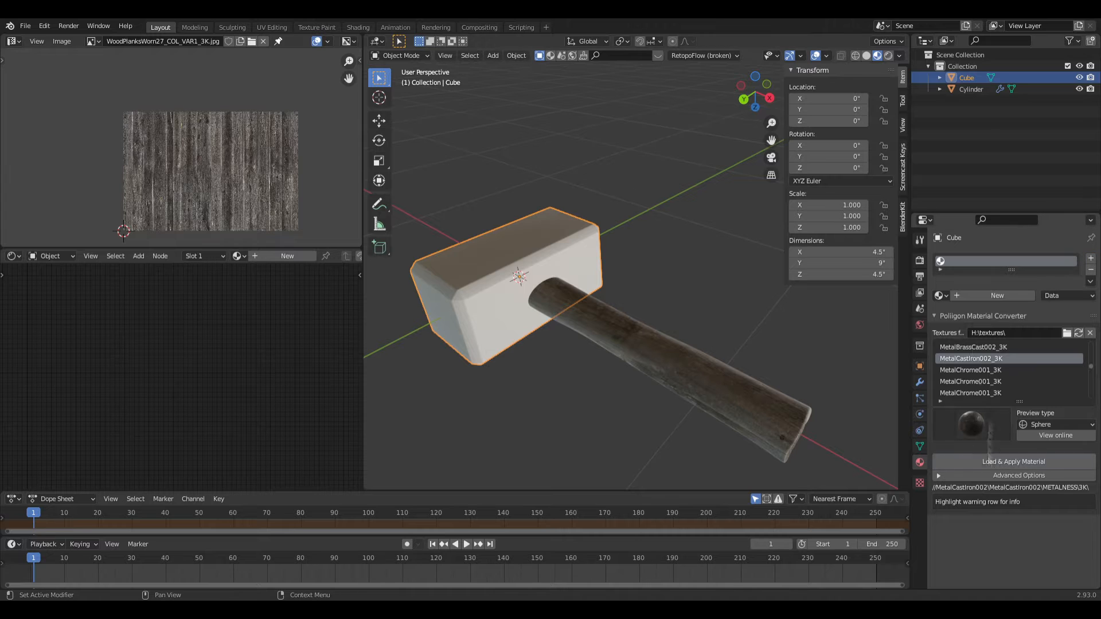
{"action": "left_click", "coordinate": [990, 462]}
{"action": "middle_click_drag", "start_coordinate": [484, 283], "coordinate": [676, 258]}
Show the World's HDR background settings and switch the viewport to rendered shading
{"action": "left_click", "coordinate": [920, 325]}
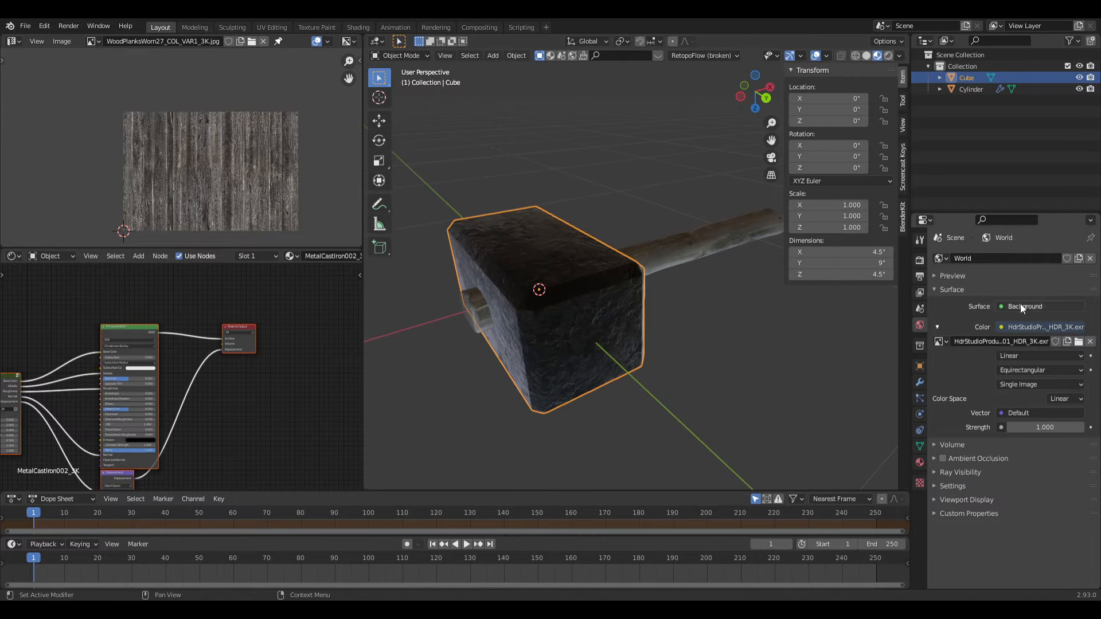
{"action": "left_click", "coordinate": [669, 369]}
{"action": "left_click", "coordinate": [888, 55]}
{"action": "left_click", "coordinate": [614, 351]}
Unwrap the hammer head in Edit Mode and scale its UVs up by about 3
{"action": "middle_click_drag", "start_coordinate": [614, 351], "coordinate": [641, 230]}
{"action": "scroll", "coordinate": [641, 230], "scroll_direction": "up", "scroll_amount": 3}
{"action": "key", "text": "Tab"}
{"action": "left_click", "coordinate": [643, 59]}
{"action": "left_click", "coordinate": [663, 68]}
{"action": "key", "text": "s"}
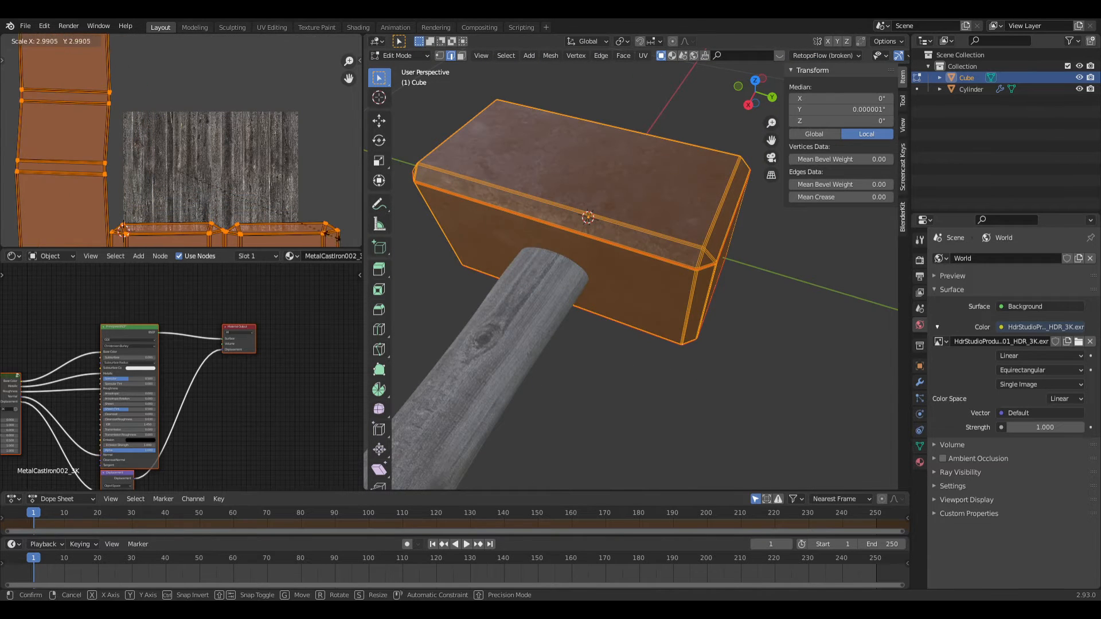
{"action": "left_click", "coordinate": [335, 236]}
{"action": "left_click", "coordinate": [651, 386]}
{"action": "key", "text": "Tab"}
{"action": "middle_click_drag", "start_coordinate": [651, 386], "coordinate": [695, 416]}
Rescale all of the hammer head's UVs to adjust the size of the cast iron texture
{"action": "key", "text": "a"}
{"action": "key", "text": "Tab"}
{"action": "key", "text": "Tab"}
{"action": "left_click", "coordinate": [573, 357]}
{"action": "key", "text": "Tab"}
{"action": "key", "text": "a"}
{"action": "key", "text": "s"}
{"action": "left_click", "coordinate": [334, 232]}
{"action": "key", "text": "Tab"}
{"action": "left_click", "coordinate": [514, 418]}
Cut five evenly spaced horizontal edge loops around the hammer head without sliding them
{"action": "middle_click_drag", "start_coordinate": [515, 418], "coordinate": [632, 306]}
{"action": "left_click", "coordinate": [646, 312]}
{"action": "key", "text": "Tab"}
{"action": "key", "text": "ctrl+r"}
{"action": "scroll", "coordinate": [620, 294], "scroll_direction": "up", "scroll_amount": 3}
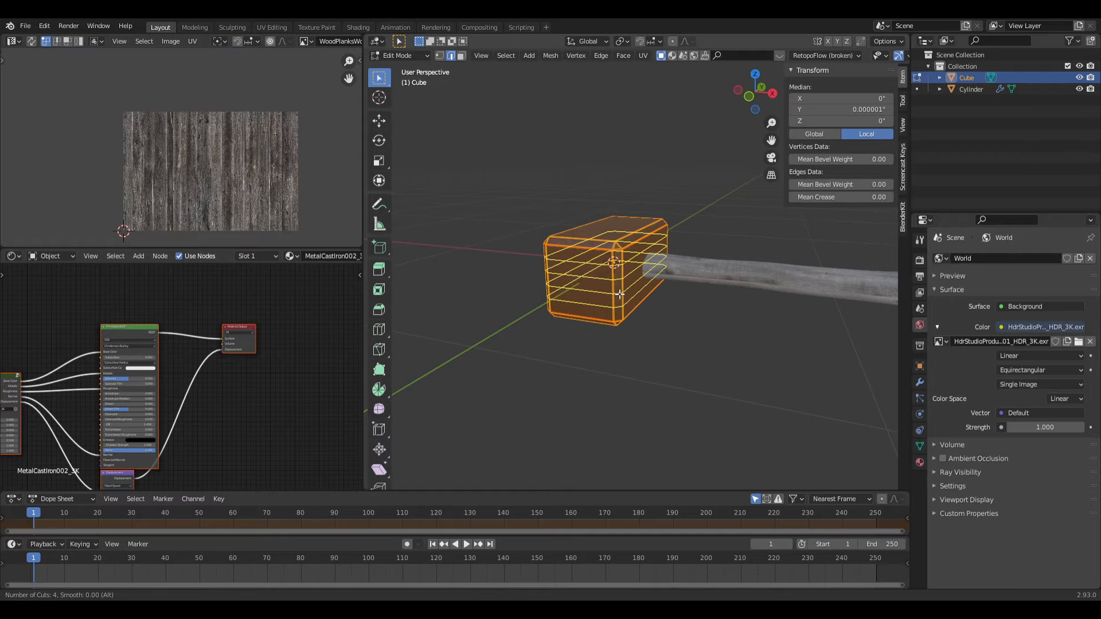
{"action": "scroll", "coordinate": [619, 294], "scroll_direction": "up", "scroll_amount": 1}
{"action": "left_click", "coordinate": [620, 294]}
{"action": "right_click", "coordinate": [620, 294]}
Cut four evenly spaced vertical edge loops around the hammer head, crossing the horizontal ones
{"action": "middle_click_drag", "start_coordinate": [620, 294], "coordinate": [642, 283]}
{"action": "key", "text": "ctrl+r"}
{"action": "scroll", "coordinate": [622, 264], "scroll_direction": "up", "scroll_amount": 3}
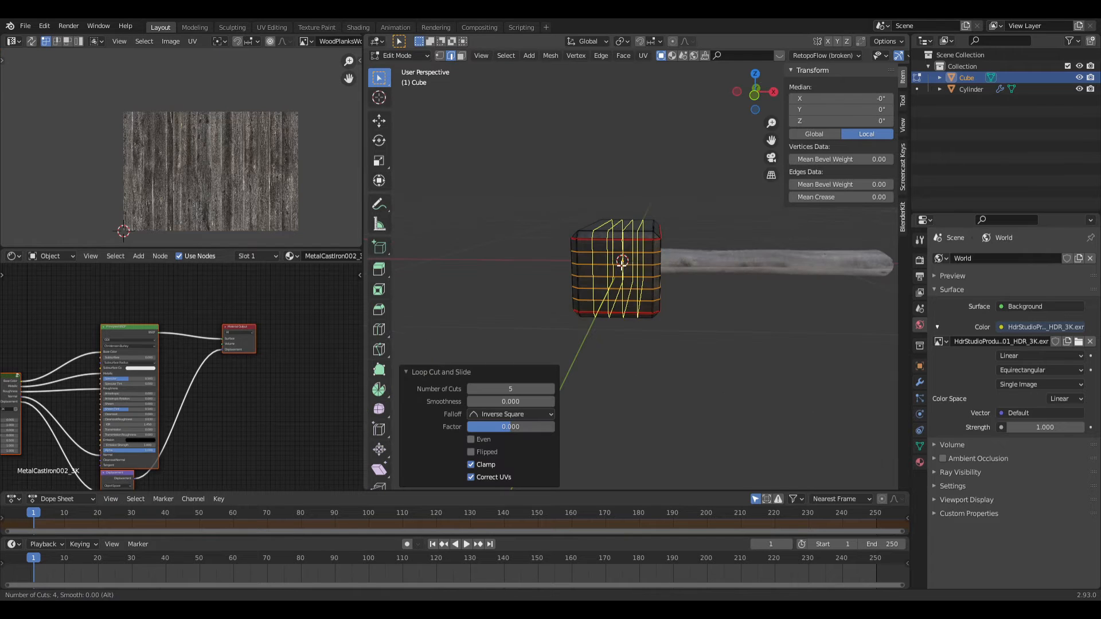
{"action": "left_click", "coordinate": [733, 352]}
Examine the hammer head's subdivided mesh in wireframe from the front with all of its geometry selected
{"action": "key", "text": "KP_1"}
{"action": "key", "text": "shift+z"}
{"action": "left_click_drag", "start_coordinate": [565, 194], "coordinate": [683, 315]}
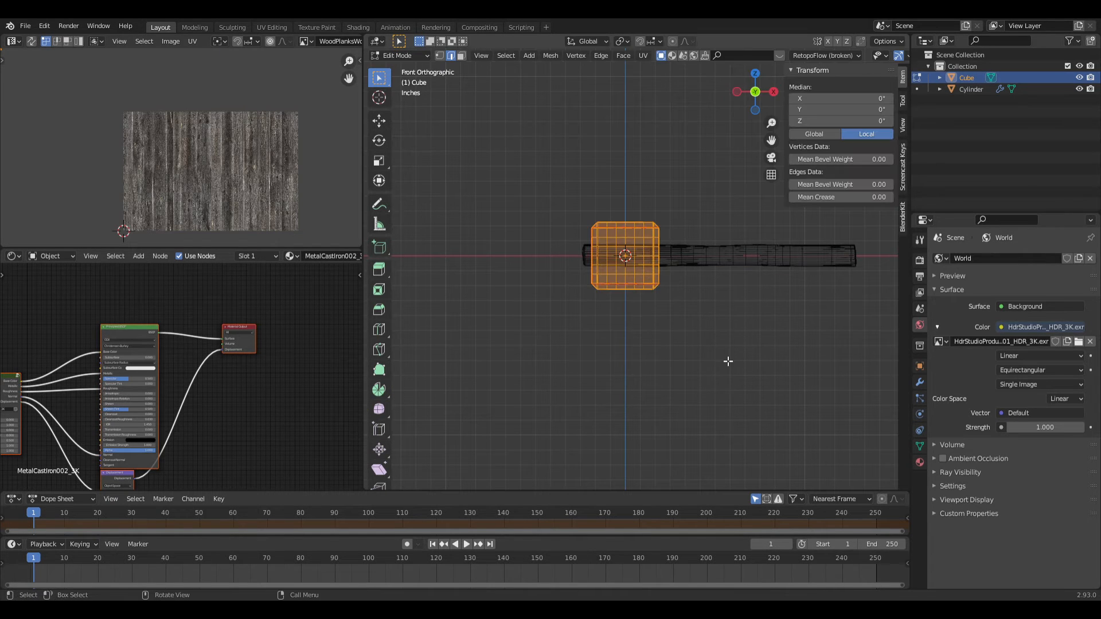
{"action": "mouse_move", "coordinate": [719, 360]}
{"action": "middle_mouse_down"}
{"action": "mouse_move", "coordinate": [639, 329]}
{"action": "mouse_move", "coordinate": [650, 346]}
{"action": "middle_mouse_up"}
{"action": "key", "text": "Tab"}
{"action": "left_click", "coordinate": [696, 338]}
{"action": "key", "text": "Tab"}
{"action": "key", "text": "Tab"}
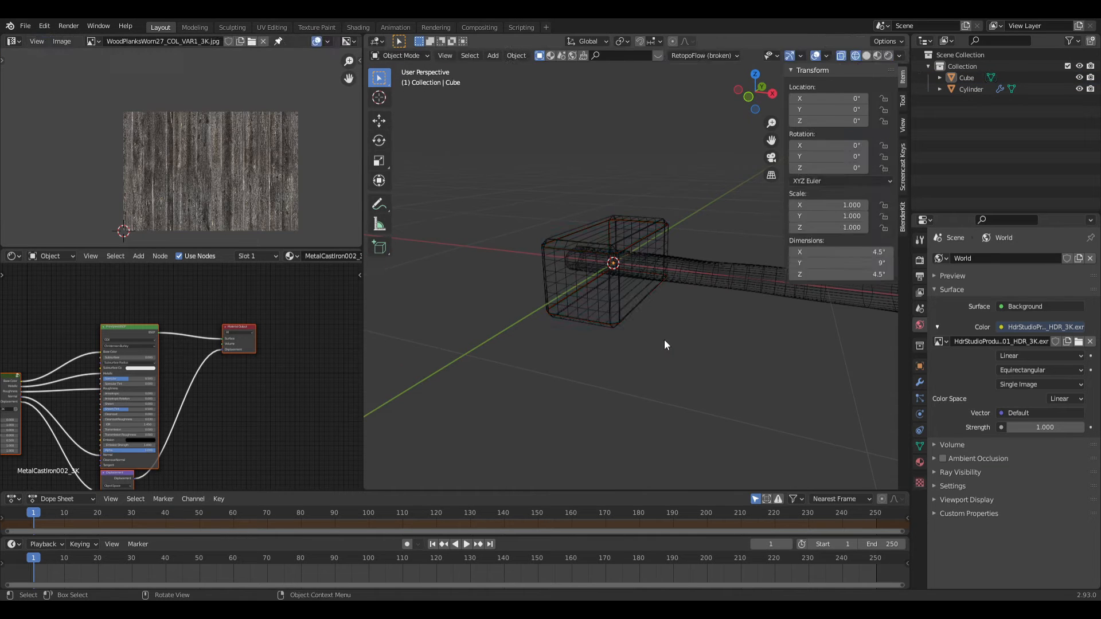
Return the hammer head to object mode, switch the viewport from wireframe to material preview, and show its modifiers
{"action": "key", "text": "Tab"}
{"action": "left_click", "coordinate": [665, 343]}
{"action": "key", "text": "shift+z"}
{"action": "key", "text": "Tab"}
{"action": "left_click", "coordinate": [920, 382]}
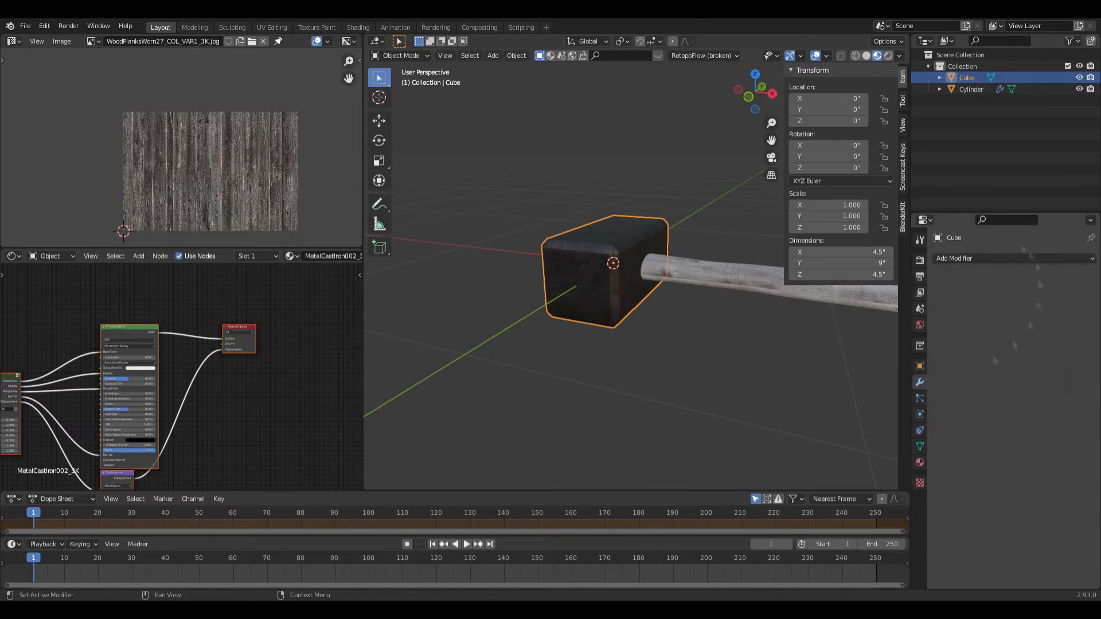
Add a Cast modifier to the hammer head with factor 0.63, radius 5.4 inches and size 2.15
{"action": "left_click", "coordinate": [901, 172]}
{"action": "left_click", "coordinate": [826, 70]}
{"action": "left_click", "coordinate": [955, 259]}
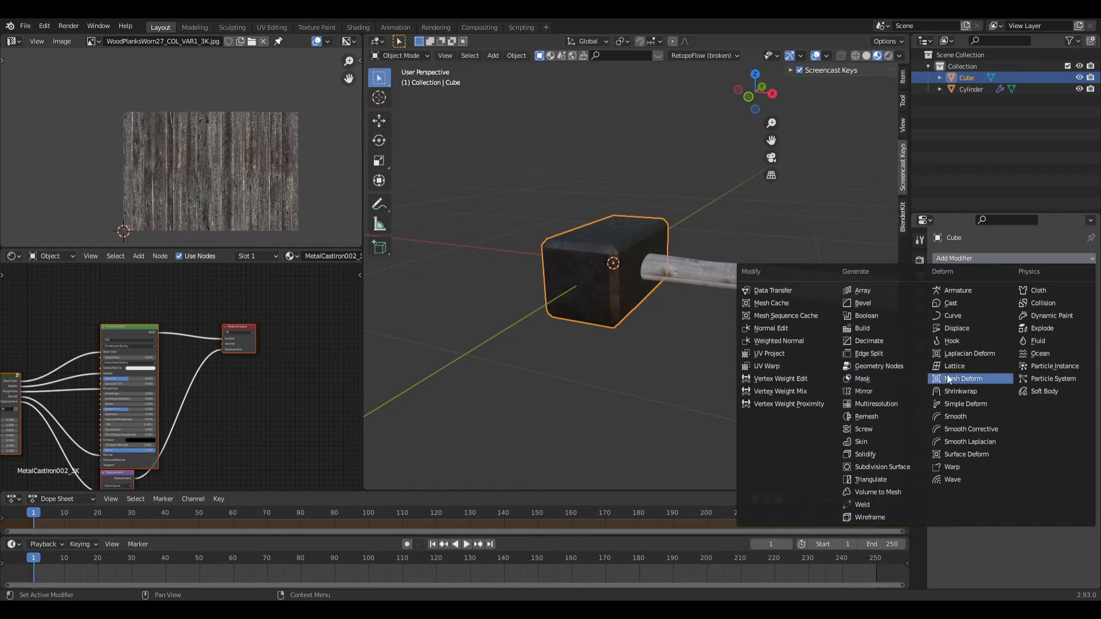
{"action": "left_click", "coordinate": [950, 303]}
{"action": "middle_click_drag", "start_coordinate": [871, 340], "coordinate": [622, 326]}
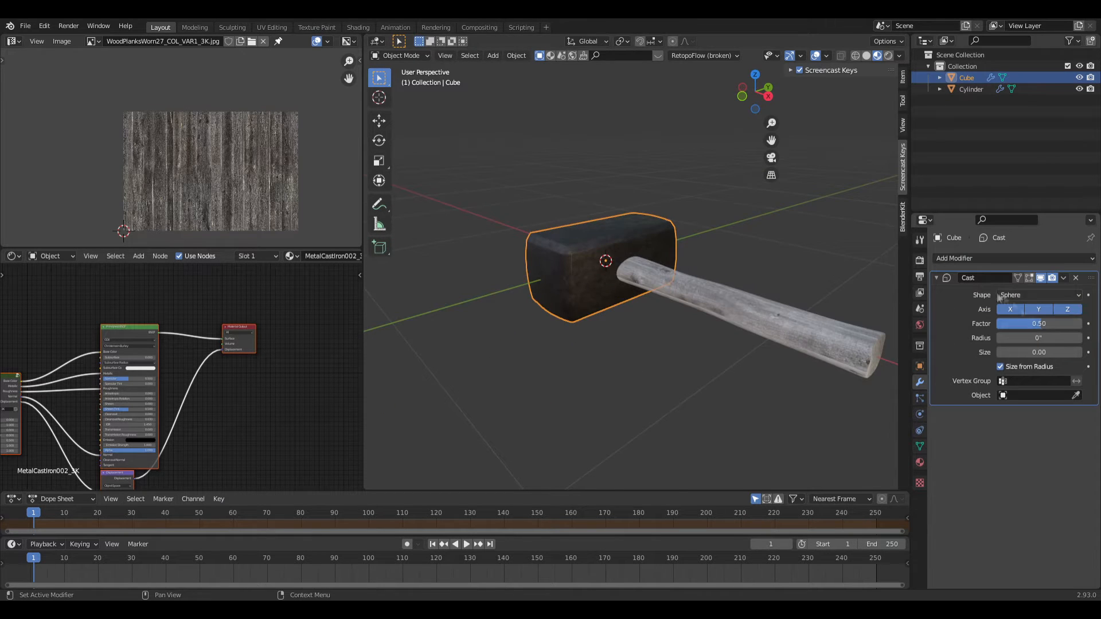
{"action": "mouse_move", "coordinate": [1035, 324]}
{"action": "left_mouse_down"}
{"action": "mouse_move", "coordinate": [1055, 338]}
{"action": "mouse_move", "coordinate": [1028, 338]}
{"action": "left_mouse_up"}
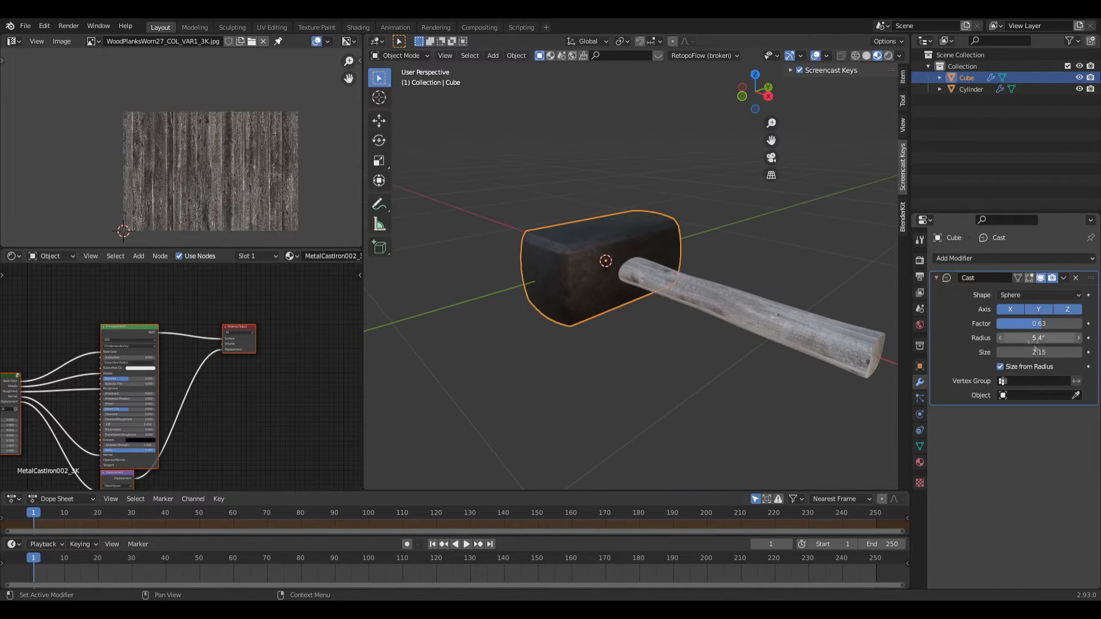
{"action": "middle_click_drag", "start_coordinate": [696, 376], "coordinate": [736, 380]}
{"action": "left_click", "coordinate": [736, 381]}
Add a second Cast modifier to the hammer head with the Cylinder shape and a factor of 2.35
{"action": "left_click", "coordinate": [937, 278]}
{"action": "left_click", "coordinate": [974, 259]}
{"action": "left_click", "coordinate": [991, 316]}
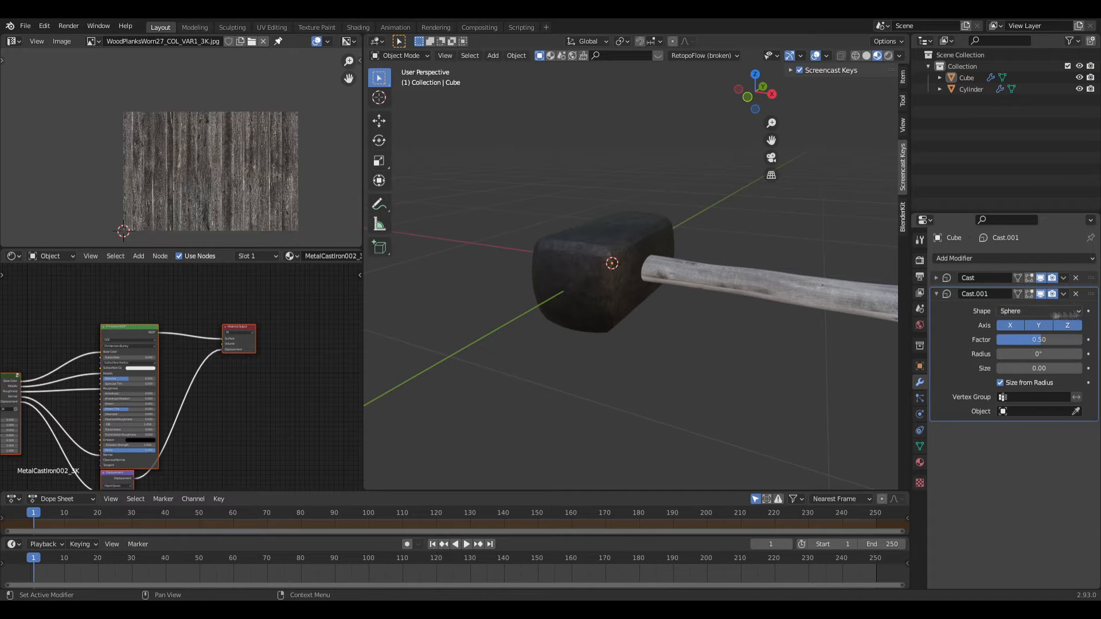
{"action": "middle_click_drag", "start_coordinate": [628, 351], "coordinate": [659, 341]}
{"action": "left_click_drag", "start_coordinate": [1043, 340], "coordinate": [1053, 340]}
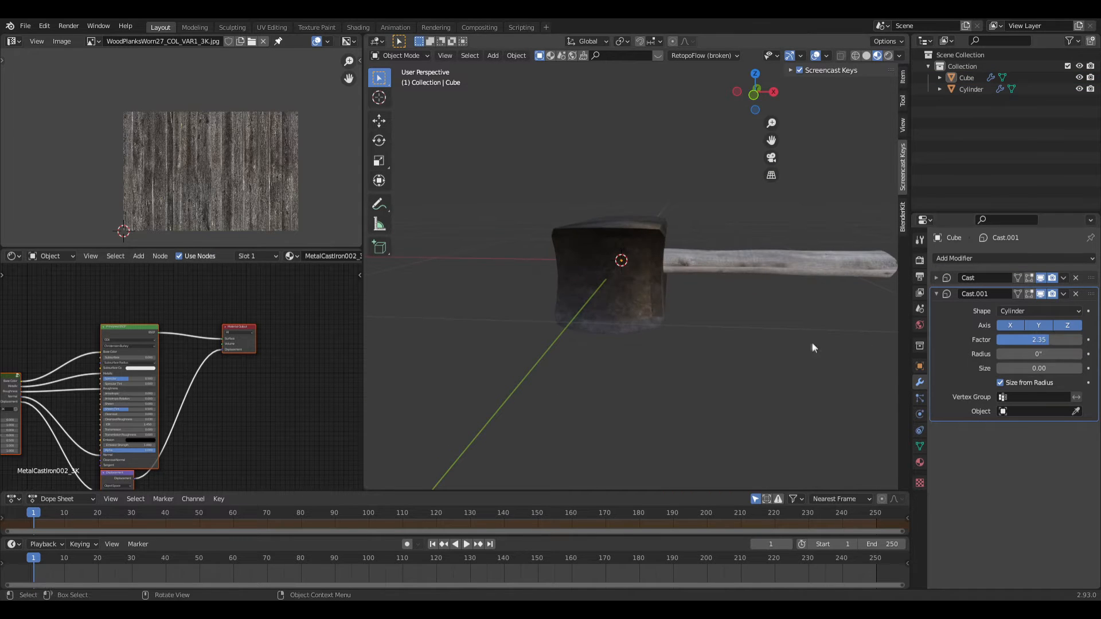
Restrict the second Cast modifier to the X axis and lower its factor
{"action": "middle_click_drag", "start_coordinate": [814, 348], "coordinate": [854, 343]}
{"action": "left_click", "coordinate": [1039, 325]}
{"action": "left_click", "coordinate": [1067, 325]}
{"action": "mouse_move", "coordinate": [1032, 339]}
{"action": "left_mouse_down"}
{"action": "mouse_move", "coordinate": [1048, 339]}
{"action": "mouse_move", "coordinate": [1010, 340]}
{"action": "left_mouse_up"}
{"action": "middle_click_drag", "start_coordinate": [590, 252], "coordinate": [660, 318]}
Apply both Cast modifiers to the hammer head
{"action": "left_click", "coordinate": [937, 294]}
{"action": "left_click", "coordinate": [1063, 295]}
{"action": "left_click", "coordinate": [1034, 308]}
{"action": "left_click", "coordinate": [1063, 278]}
{"action": "left_click", "coordinate": [1036, 292]}
Open the handle together with the hammer head for mesh editing near their joint
{"action": "left_click", "coordinate": [665, 311]}
{"action": "scroll", "coordinate": [630, 281], "scroll_direction": "up", "scroll_amount": 5}
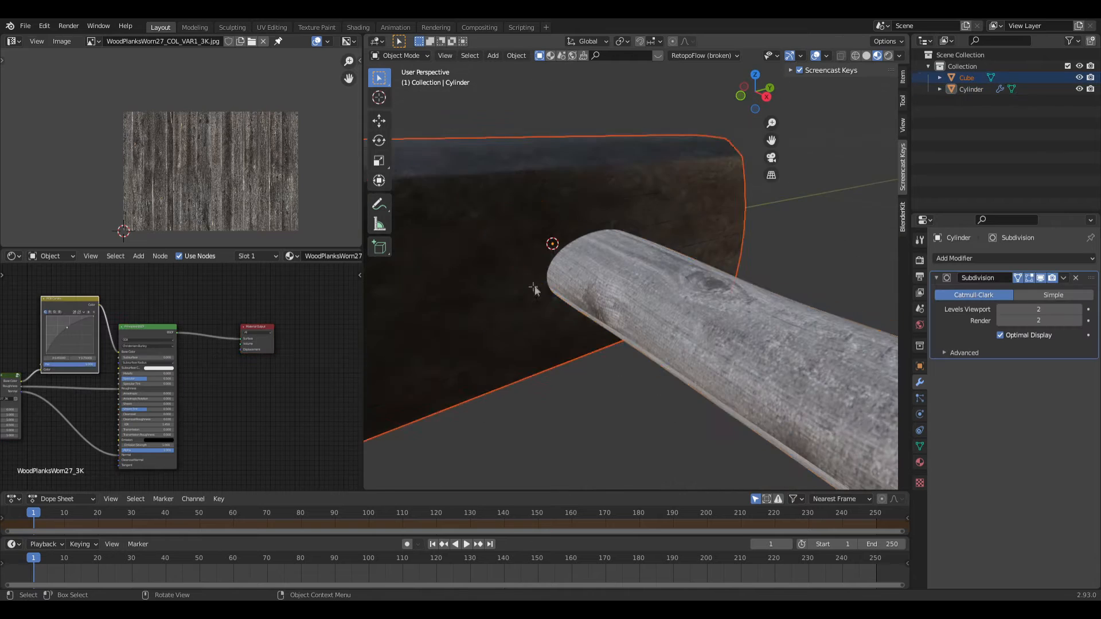
{"action": "key", "text": "Tab"}
{"action": "middle_click_drag", "start_coordinate": [583, 234], "coordinate": [557, 278]}
{"action": "key", "text": "ctrl+r"}
{"action": "left_click", "coordinate": [556, 280]}
{"action": "key", "text": "Escape"}
Select the whole linked handle mesh and scale it along Z to about 0.87
{"action": "middle_click_drag", "start_coordinate": [671, 447], "coordinate": [709, 268]}
{"action": "scroll", "coordinate": [580, 239], "scroll_direction": "up", "scroll_amount": 5}
{"action": "left_click", "coordinate": [573, 239]}
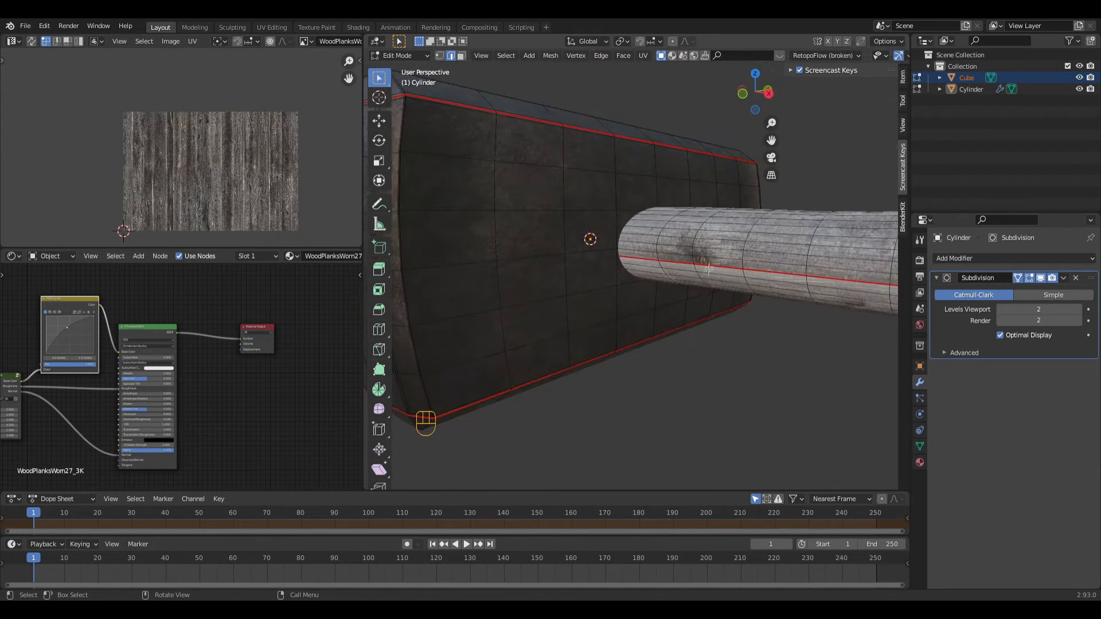
{"action": "key", "text": "l"}
{"action": "key", "text": "s"}
{"action": "key", "text": "z"}
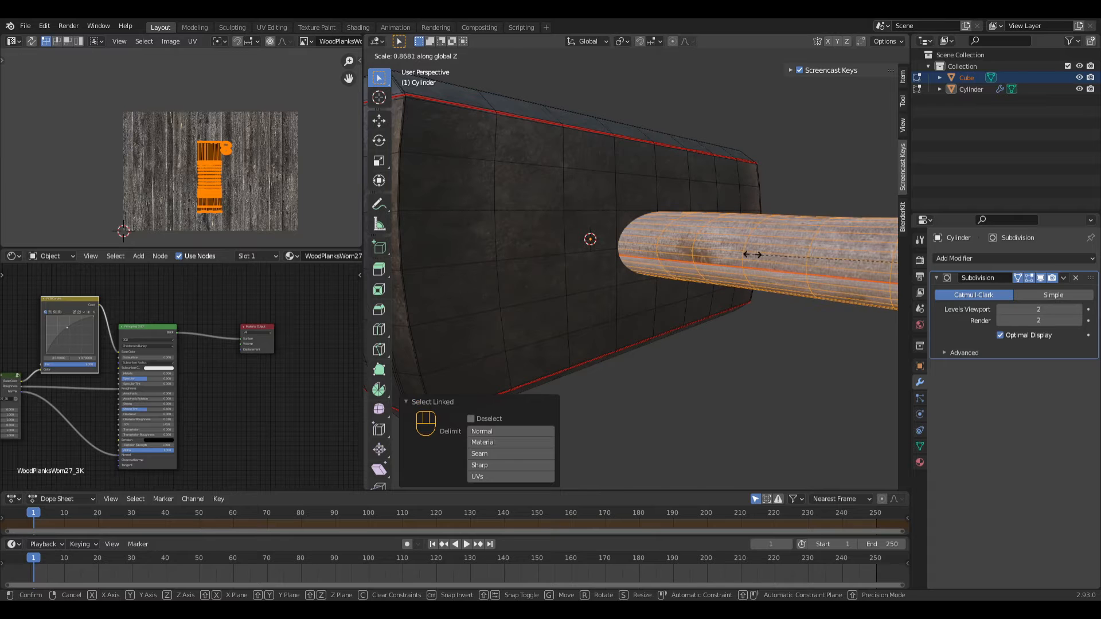
{"action": "left_click", "coordinate": [751, 255]}
{"action": "left_click", "coordinate": [647, 390]}
Leave the joint mesh editing and open only the handle for editing
{"action": "middle_click_drag", "start_coordinate": [639, 385], "coordinate": [688, 275]}
{"action": "left_click", "coordinate": [678, 351]}
{"action": "key", "text": "Tab"}
{"action": "scroll", "coordinate": [715, 361], "scroll_direction": "down", "scroll_amount": 4}
{"action": "scroll", "coordinate": [582, 324], "scroll_direction": "up", "scroll_amount": 4}
{"action": "scroll", "coordinate": [528, 255], "scroll_direction": "down", "scroll_amount": 4}
{"action": "left_click", "coordinate": [694, 272]}
{"action": "key", "text": "Tab"}
{"action": "scroll", "coordinate": [711, 298], "scroll_direction": "up", "scroll_amount": 4}
{"action": "middle_click_drag", "start_coordinate": [716, 313], "coordinate": [771, 242]}
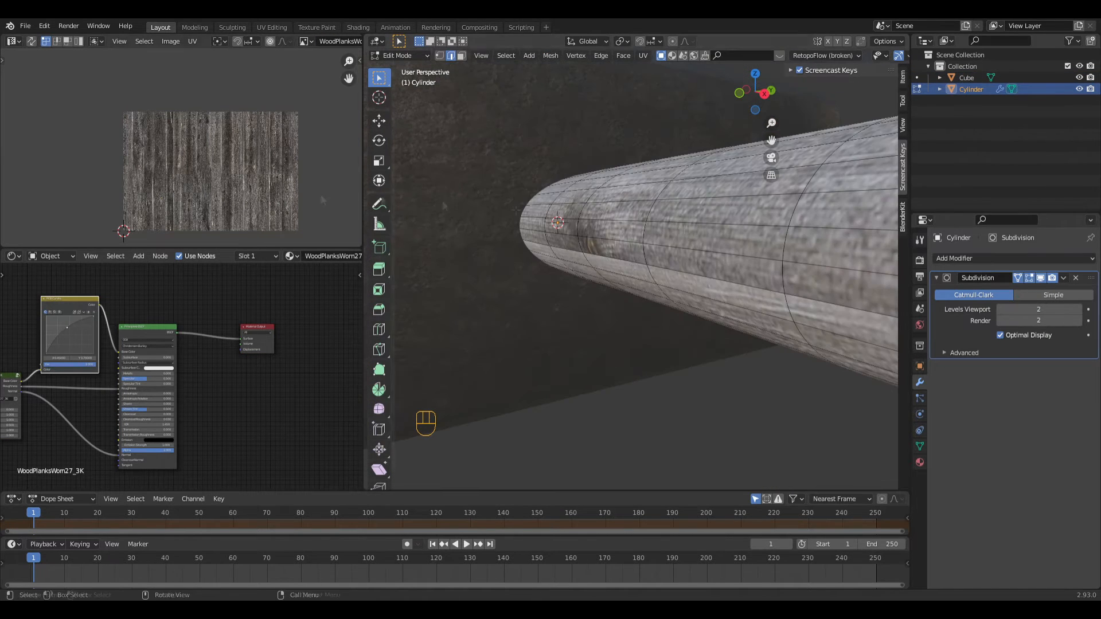
Select the handle's entire linked mesh and move its UVs to another area of the wood texture
{"action": "key", "text": "ctrl+l"}
{"action": "key", "text": "u"}
{"action": "left_click", "coordinate": [700, 71]}
{"action": "key", "text": "h"}
{"action": "key", "text": "alt+h"}
{"action": "key", "text": "g"}
{"action": "left_click", "coordinate": [252, 186]}
Scale the handle's UVs to about 0.84 on the wood texture and return to object mode
{"action": "scroll", "coordinate": [252, 178], "scroll_direction": "up", "scroll_amount": 3}
{"action": "key", "text": "s"}
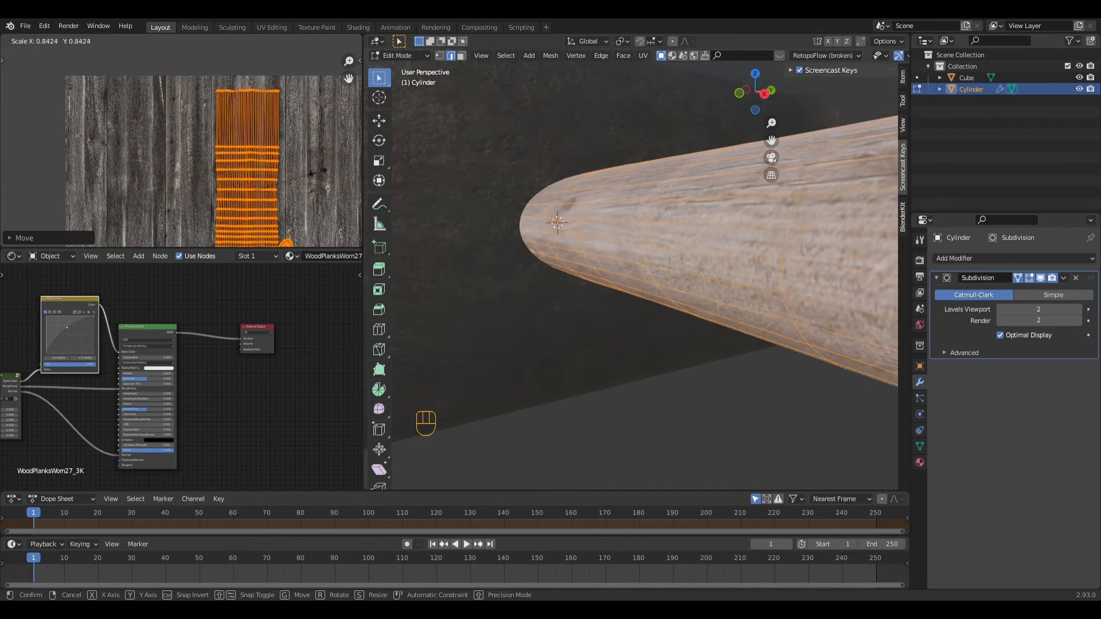
{"action": "left_click", "coordinate": [287, 189]}
{"action": "key", "text": "Tab"}
{"action": "middle_click_drag", "start_coordinate": [631, 304], "coordinate": [740, 350]}
{"action": "scroll", "coordinate": [690, 292], "scroll_direction": "down", "scroll_amount": 6}
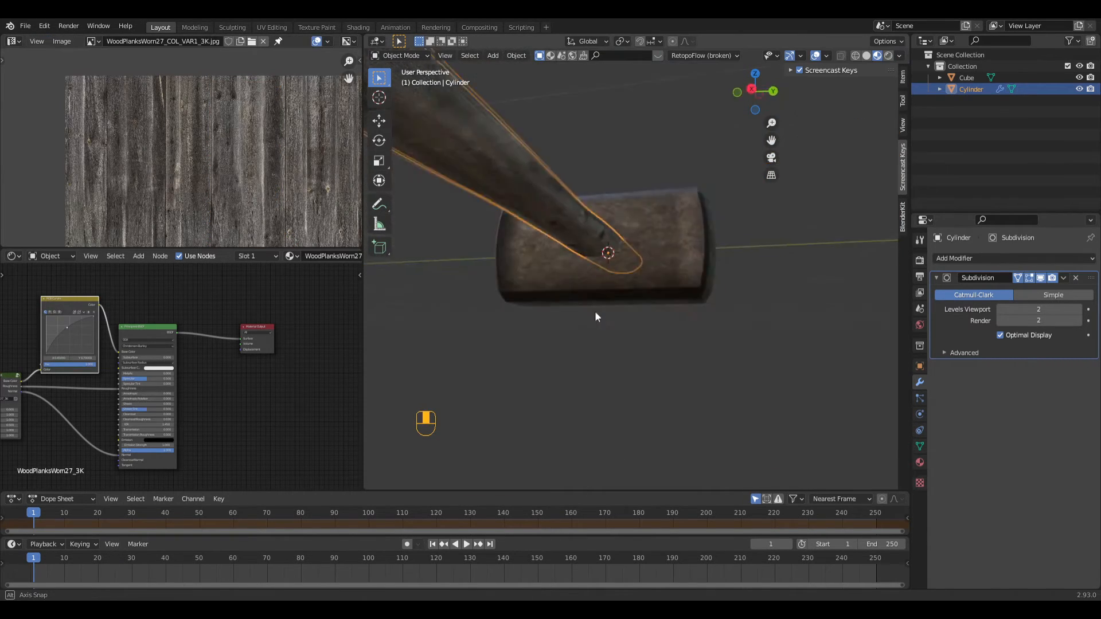
{"action": "left_click", "coordinate": [777, 356]}
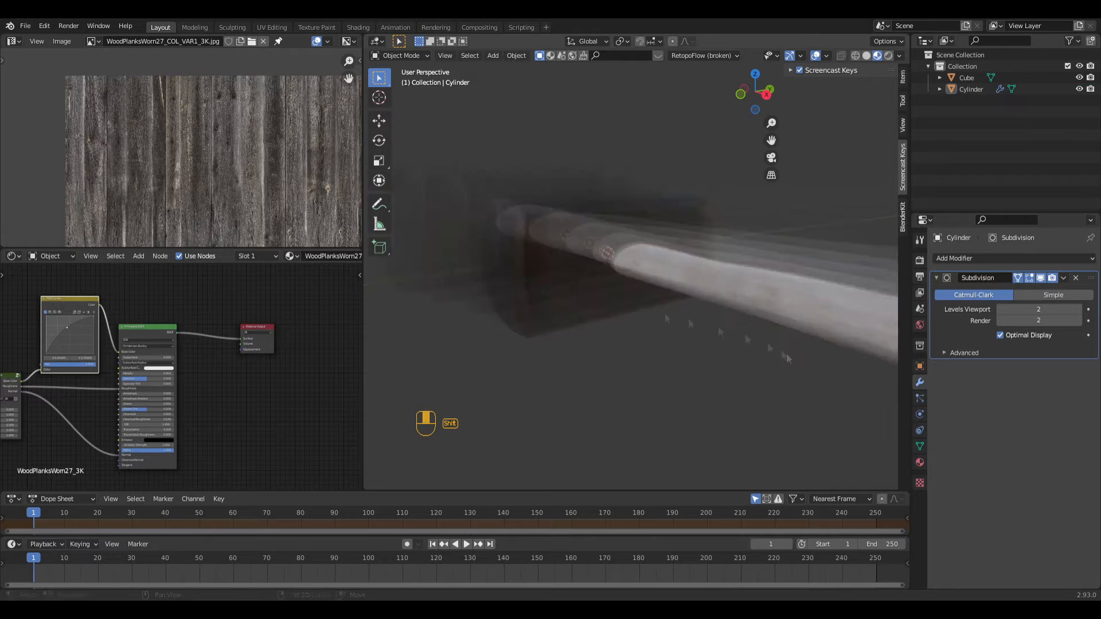
Duplicate the band of handle faces next to the hammer head in place and separate it into its own object
{"action": "key", "text": "Tab"}
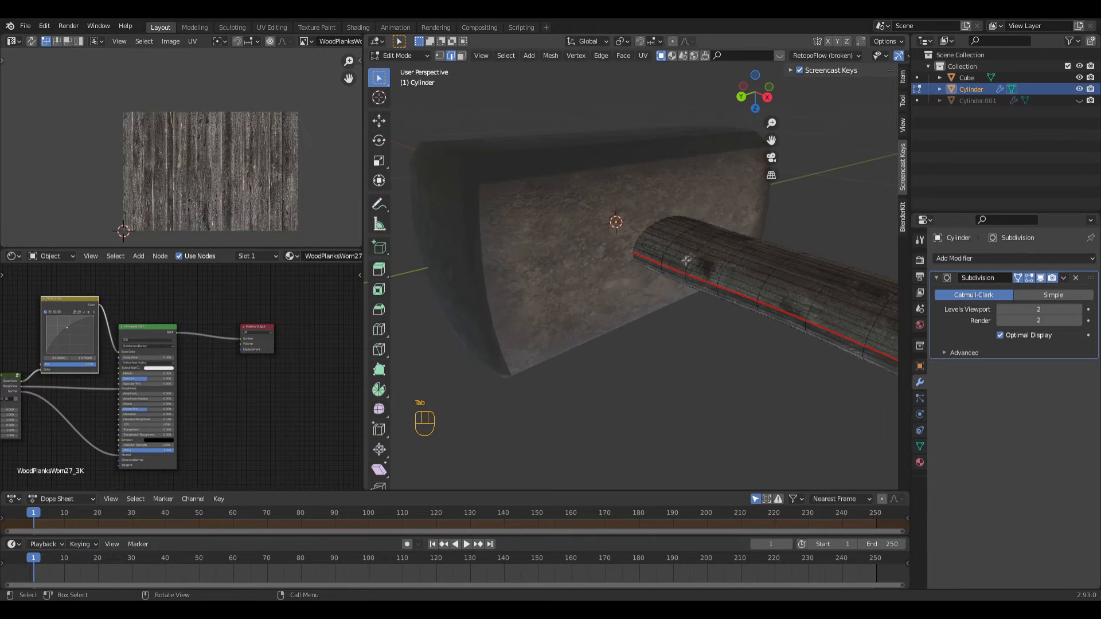
{"action": "middle_click_drag", "start_coordinate": [762, 339], "coordinate": [655, 159]}
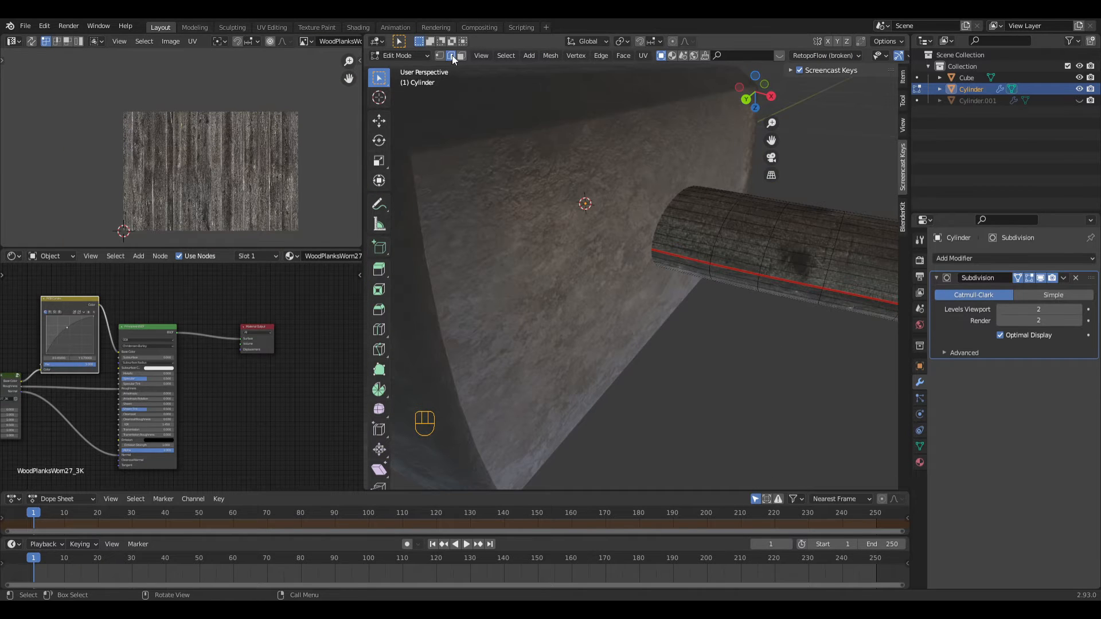
{"action": "key", "text": "shift+d"}
{"action": "right_click", "coordinate": [747, 261]}
{"action": "right_click", "coordinate": [740, 235]}
{"action": "mouse_move", "coordinate": [688, 413]}
{"action": "left_click", "coordinate": [770, 412]}
Hide the original handle and delete the hidden Cylinder.001 object
{"action": "key", "text": "Tab"}
{"action": "left_click", "coordinate": [775, 290]}
{"action": "key", "text": "h"}
{"action": "left_click", "coordinate": [997, 101]}
{"action": "right_click", "coordinate": [998, 102]}
{"action": "left_click", "coordinate": [981, 108]}
Extrude the band's edge loop facing the hammer head and scale it outward to 1.166
{"action": "left_click", "coordinate": [742, 262]}
{"action": "middle_click_drag", "start_coordinate": [738, 276], "coordinate": [713, 279]}
{"action": "key", "text": "Tab"}
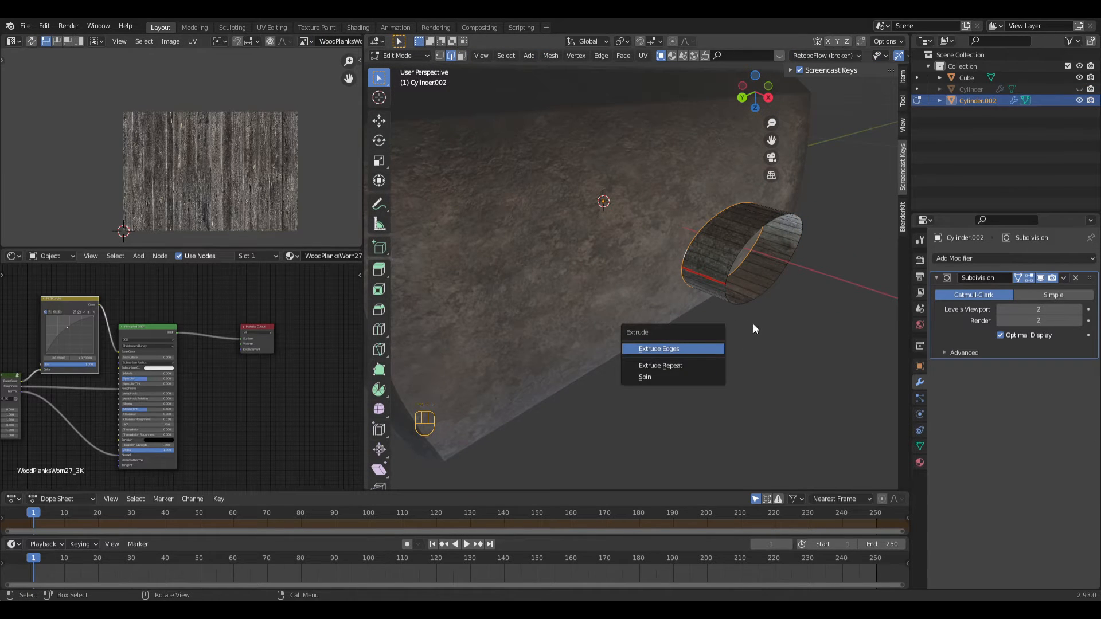
{"action": "key", "text": "e"}
{"action": "left_click", "coordinate": [695, 320]}
{"action": "key", "text": "s"}
{"action": "left_click", "coordinate": [705, 334]}
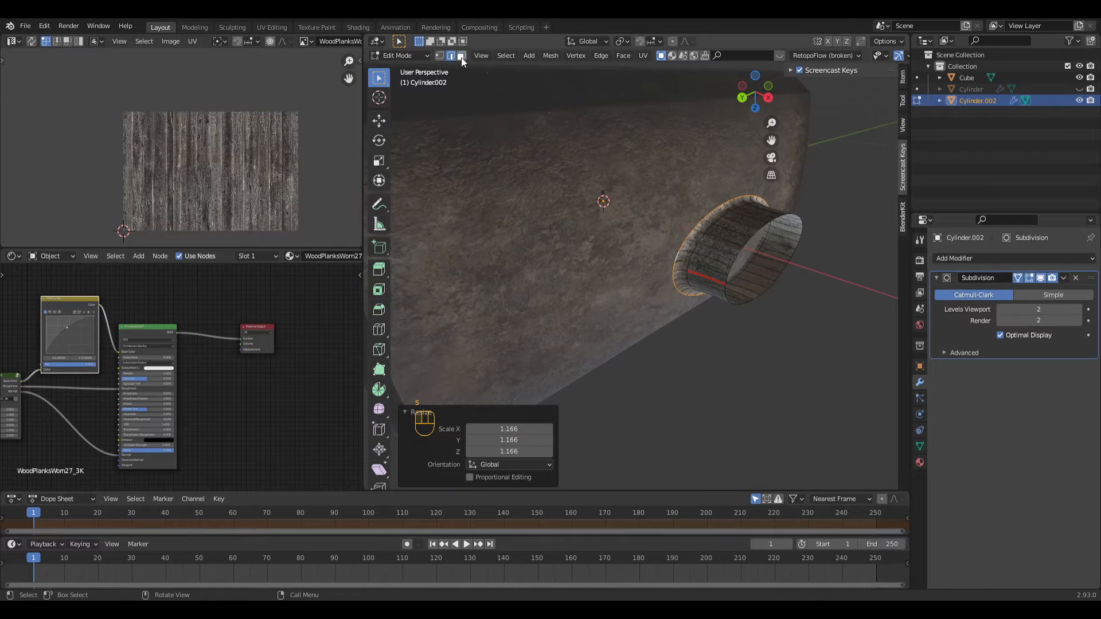
Delete the original band's faces so only the extruded rim remains, and view it from the right
{"action": "left_click", "coordinate": [460, 57]}
{"action": "left_click", "coordinate": [715, 256], "text": "alt"}
{"action": "key", "text": "Delete"}
{"action": "left_click", "coordinate": [717, 281]}
{"action": "key", "text": "KP_1"}
{"action": "key", "text": "KP_6"}
{"action": "key", "text": "KP_3"}
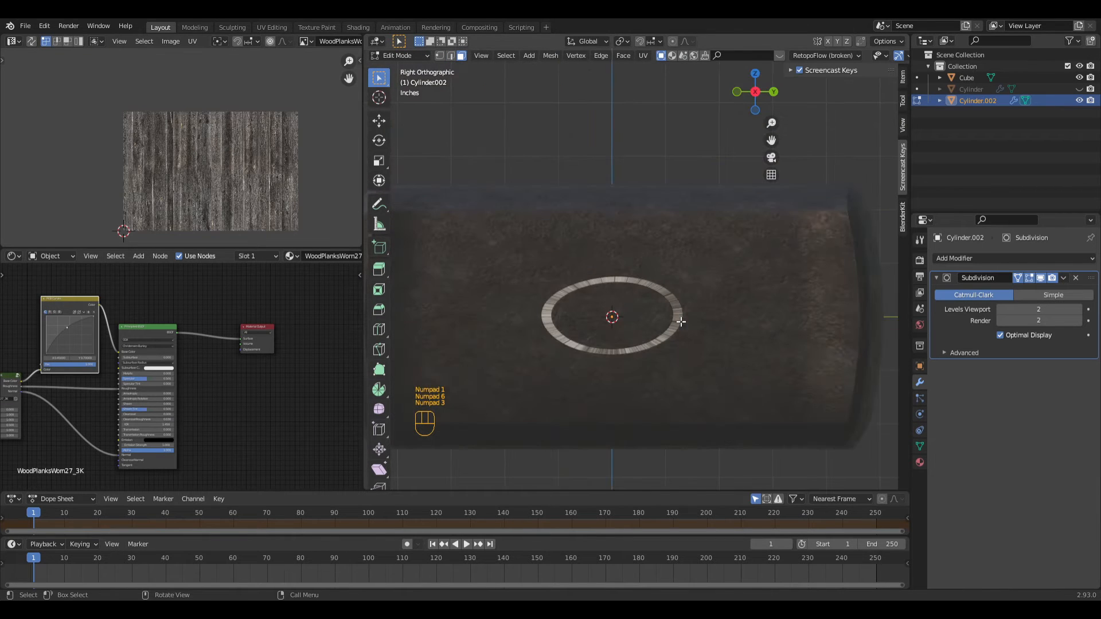
Remove the Subdivision modifier from the separated ring
{"action": "key", "text": "Tab"}
{"action": "left_click", "coordinate": [604, 282]}
{"action": "left_click", "coordinate": [605, 281]}
{"action": "left_click", "coordinate": [516, 56]}
{"action": "left_click", "coordinate": [542, 285]}
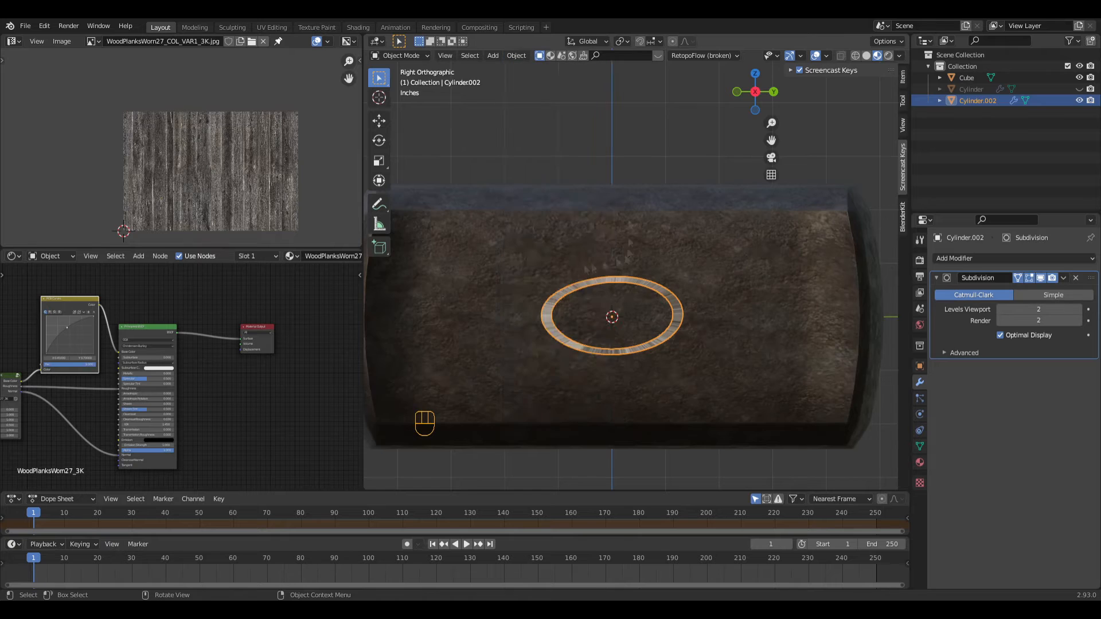
{"action": "middle_click_drag", "start_coordinate": [671, 304], "coordinate": [711, 305]}
{"action": "left_click", "coordinate": [724, 305]}
{"action": "left_click", "coordinate": [1075, 278]}
{"action": "left_click", "coordinate": [558, 345]}
{"action": "scroll", "coordinate": [554, 367], "scroll_direction": "down", "scroll_amount": 4}
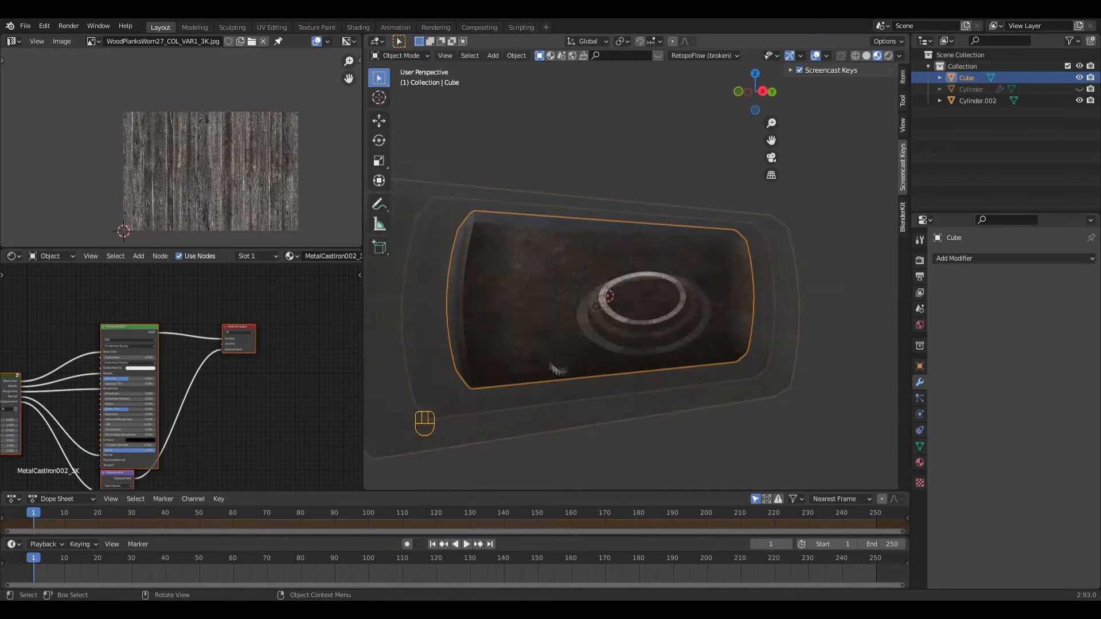
Thin out the ring's mesh by scaling and flatten it with a scale of 0 along X
{"action": "middle_click_drag", "start_coordinate": [553, 369], "coordinate": [557, 409]}
{"action": "left_click", "coordinate": [669, 293]}
{"action": "scroll", "coordinate": [624, 360], "scroll_direction": "up", "scroll_amount": 4}
{"action": "key", "text": "Tab"}
{"action": "key", "text": "Tab"}
{"action": "key", "text": "Tab"}
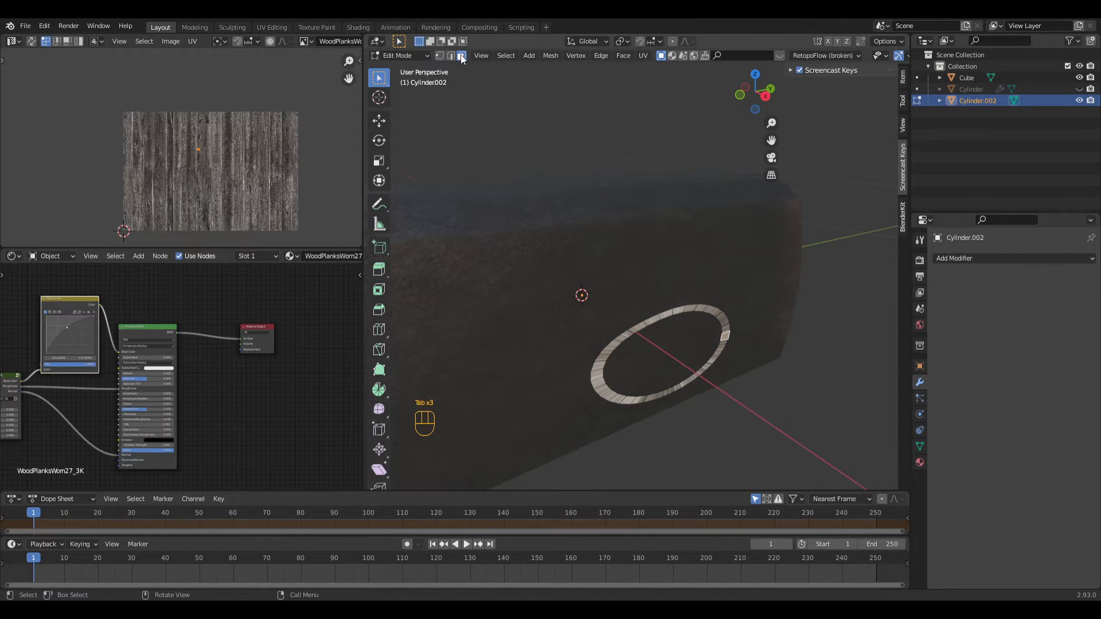
{"action": "key", "text": "KP_3"}
{"action": "key", "text": "s"}
{"action": "left_click", "coordinate": [710, 411]}
{"action": "middle_click_drag", "start_coordinate": [706, 410], "coordinate": [681, 350]}
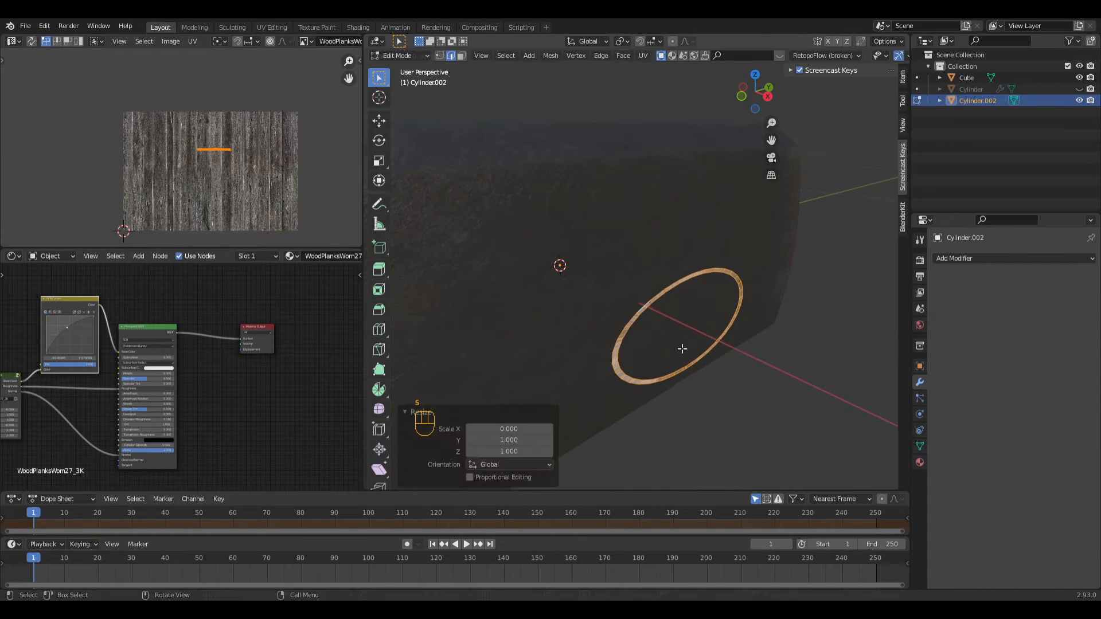
{"action": "left_click", "coordinate": [762, 413]}
Add a Shrinkwrap modifier to the ring with the Cube hammer head as its target
{"action": "key", "text": "KP_1"}
{"action": "key", "text": "KP_3"}
{"action": "left_click", "coordinate": [978, 257]}
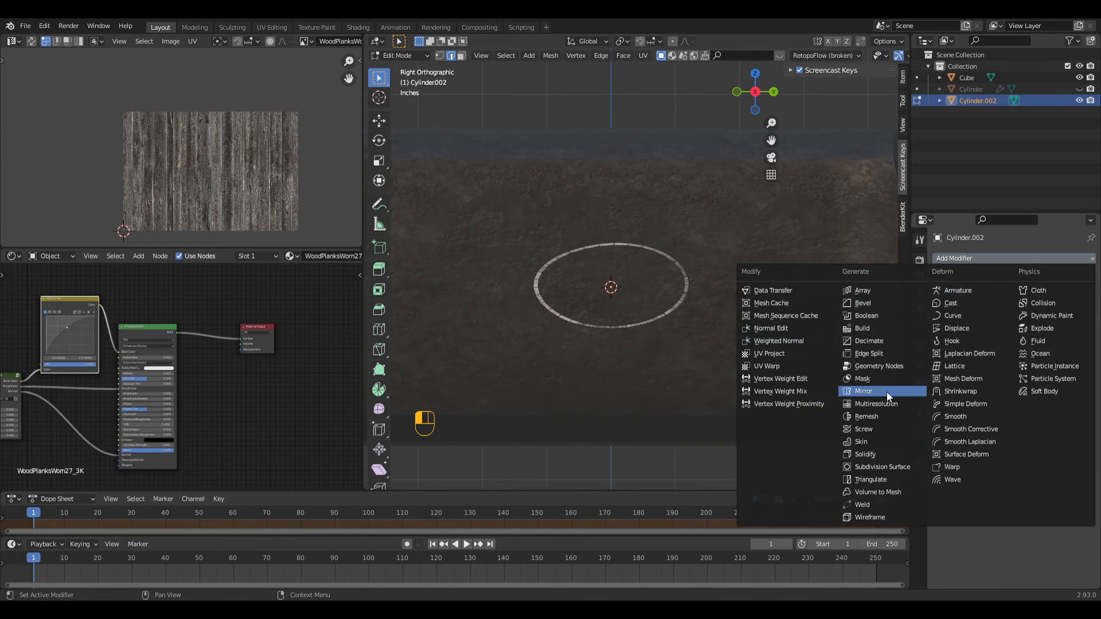
{"action": "left_click", "coordinate": [960, 391]}
{"action": "middle_click_drag", "start_coordinate": [960, 391], "coordinate": [894, 367]}
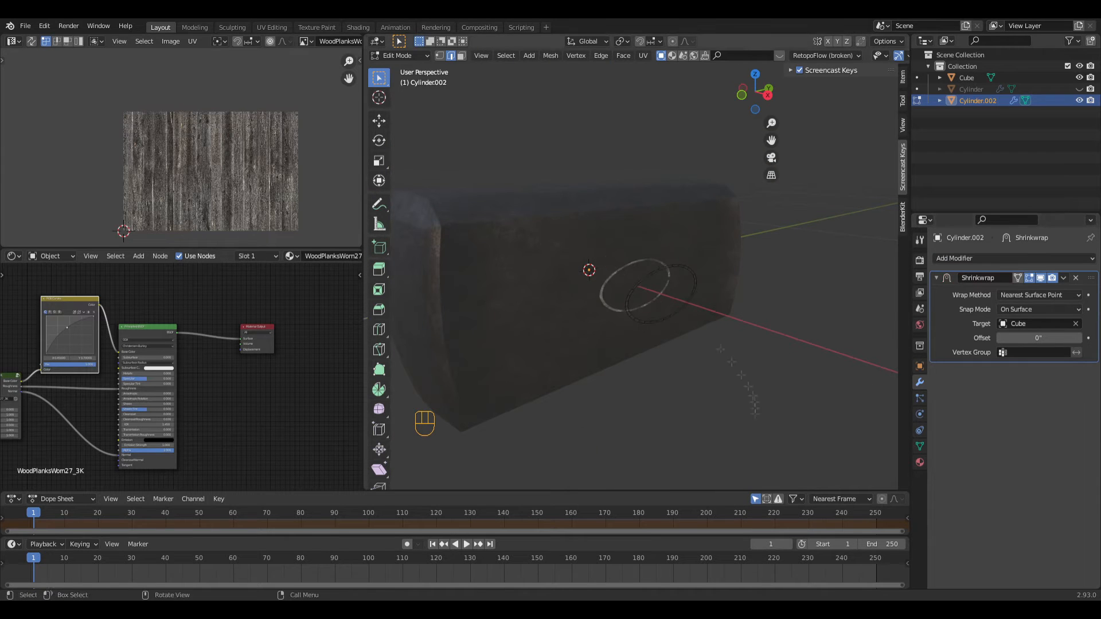
Try the Project wrap method for the ring's Shrinkwrap, and set it to Target Normal Project
{"action": "left_click", "coordinate": [1063, 294]}
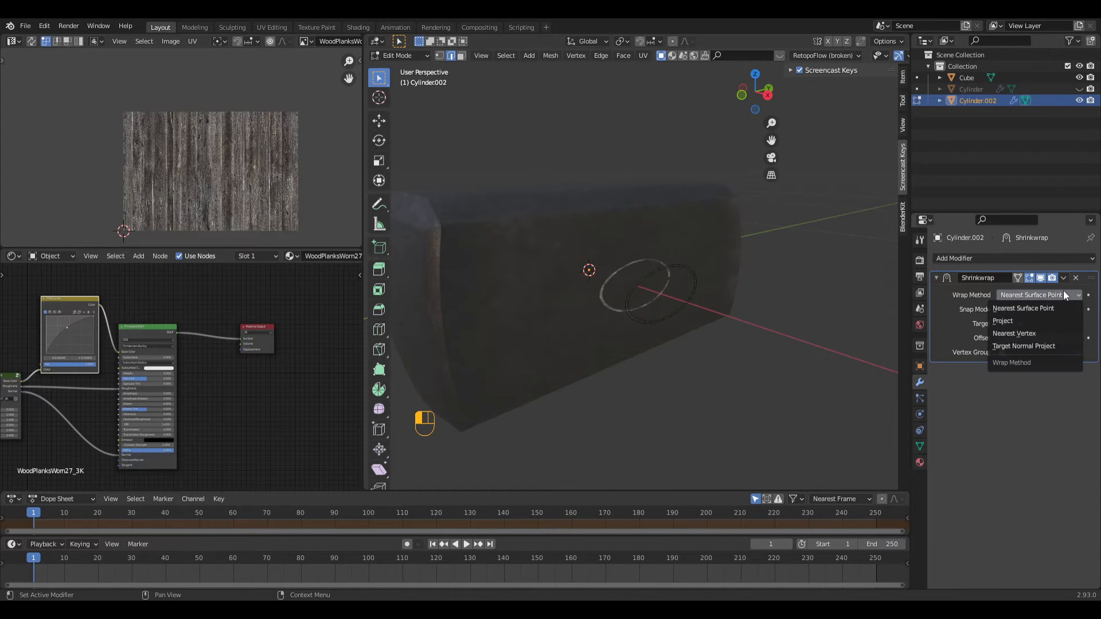
{"action": "left_click", "coordinate": [1015, 322]}
{"action": "middle_click_drag", "start_coordinate": [681, 384], "coordinate": [737, 373]}
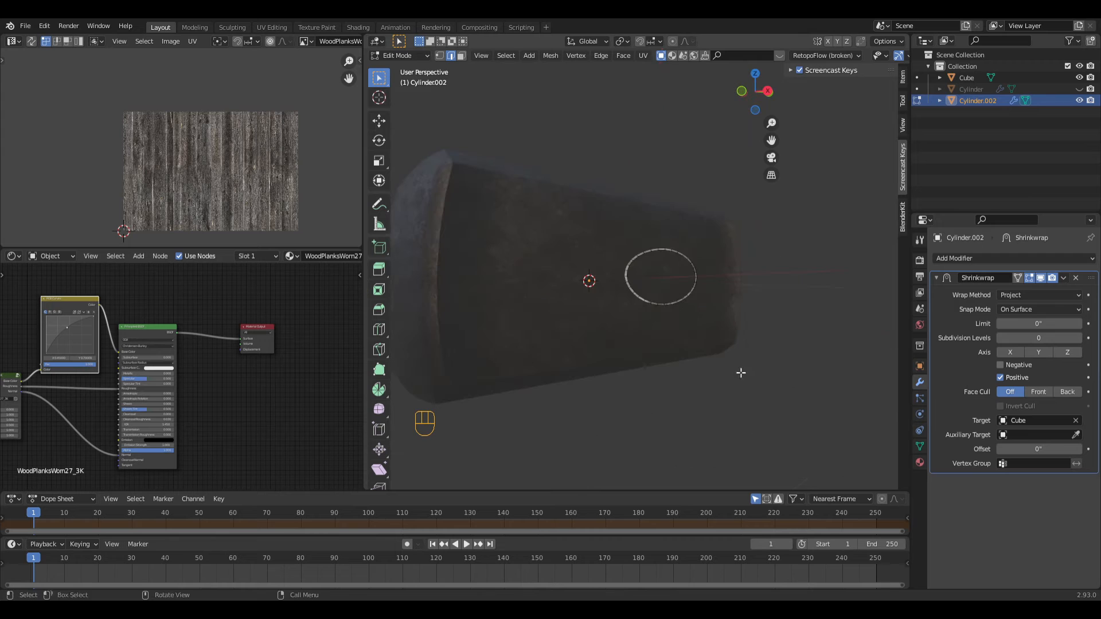
{"action": "left_click", "coordinate": [1038, 295]}
{"action": "left_click", "coordinate": [1023, 344]}
Apply the Shrinkwrap modifier to the ring in object mode
{"action": "key", "text": "Tab"}
{"action": "scroll", "coordinate": [762, 397], "scroll_direction": "up", "scroll_amount": 2}
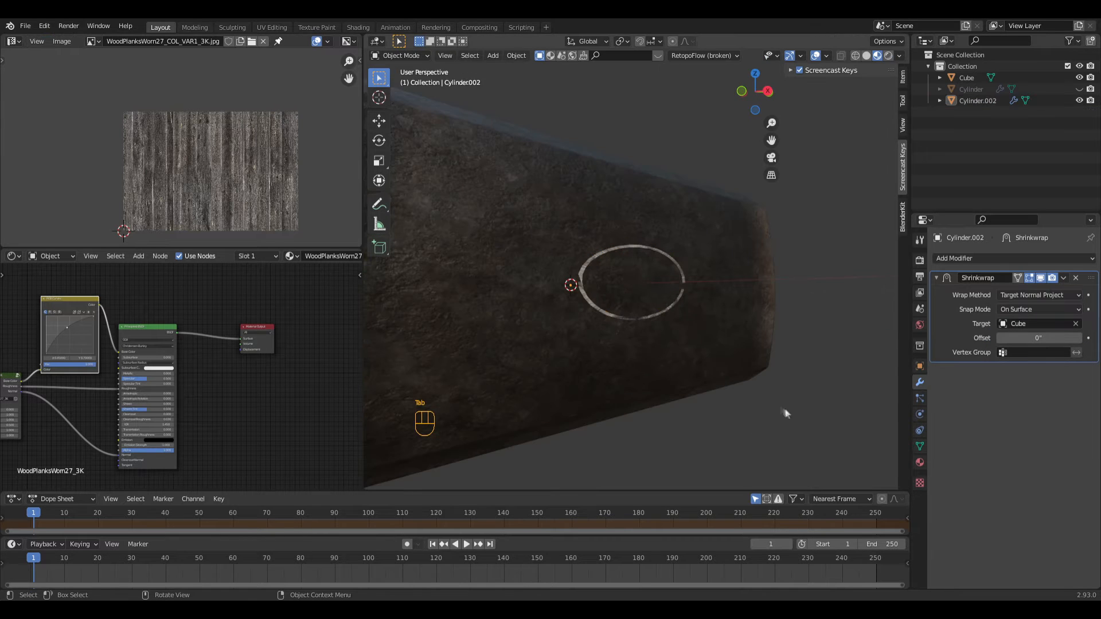
{"action": "left_click", "coordinate": [1063, 278]}
{"action": "left_click", "coordinate": [1025, 292]}
Edit the hammer head from the right view and slide the vertical edges beside the ring outward, clear of it
{"action": "left_click", "coordinate": [572, 388]}
{"action": "middle_click_drag", "start_coordinate": [642, 375], "coordinate": [544, 384]}
{"action": "key", "text": "Tab"}
{"action": "key", "text": "KP_3"}
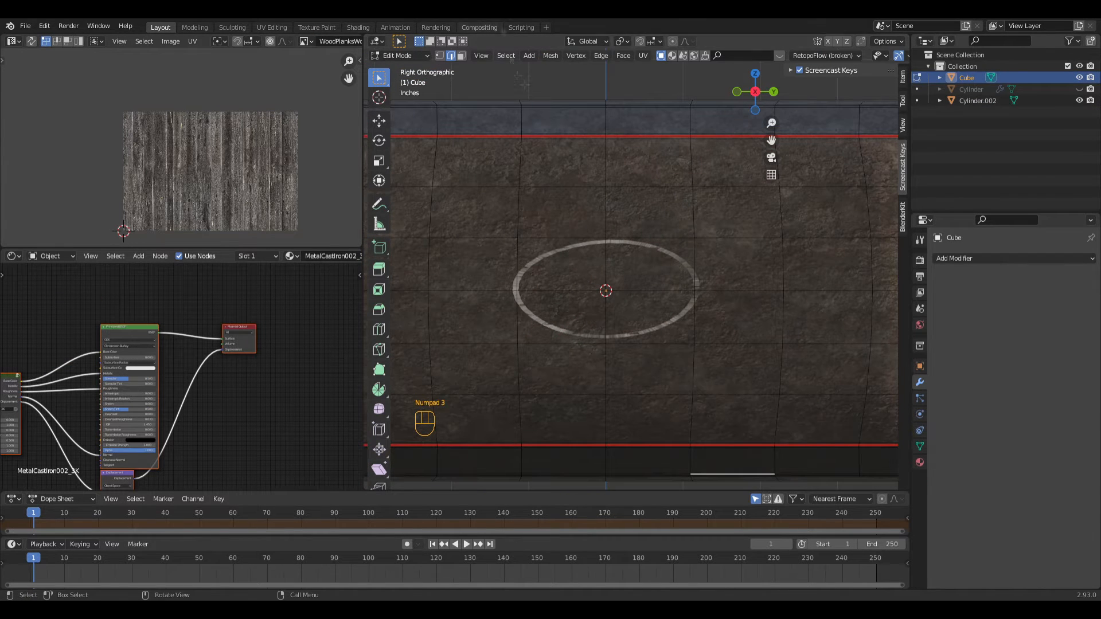
{"action": "key", "text": "g"}
{"action": "key", "text": "g"}
{"action": "left_click", "coordinate": [712, 238]}
Slide the hammer head's horizontal edges above and below the ring away from it
{"action": "left_click", "coordinate": [692, 239], "text": "alt"}
{"action": "key", "text": "g"}
{"action": "key", "text": "g"}
{"action": "left_click", "coordinate": [691, 227]}
{"action": "left_click", "coordinate": [686, 344], "text": "alt"}
{"action": "key", "text": "g"}
{"action": "key", "text": "g"}
{"action": "left_click", "coordinate": [682, 352]}
{"action": "left_click", "coordinate": [632, 370]}
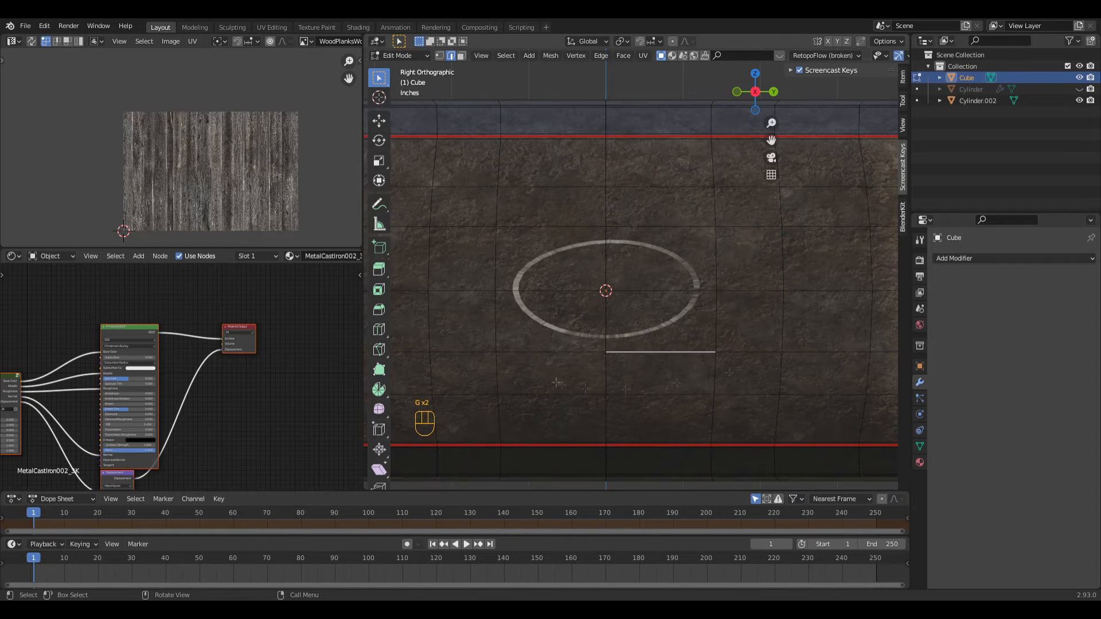
Delete the four hammer head faces enclosing the ring's interior
{"action": "left_click", "coordinate": [462, 58]}
{"action": "left_click", "coordinate": [572, 269]}
{"action": "left_click", "coordinate": [577, 315], "text": "shift"}
{"action": "left_click", "coordinate": [635, 317], "text": "shift"}
{"action": "left_click", "coordinate": [639, 278], "text": "shift"}
{"action": "key", "text": "Delete"}
{"action": "left_click", "coordinate": [640, 280]}
Delete the further hammer head faces showing inside the ring and inspect the head from outside
{"action": "left_click", "coordinate": [567, 277]}
{"action": "left_click", "coordinate": [629, 304], "text": "shift"}
{"action": "key", "text": "Delete"}
{"action": "left_click", "coordinate": [628, 304]}
{"action": "key", "text": "Tab"}
{"action": "scroll", "coordinate": [596, 294], "scroll_direction": "down", "scroll_amount": 6}
{"action": "middle_click_drag", "start_coordinate": [587, 291], "coordinate": [703, 315]}
{"action": "key", "text": "Tab"}
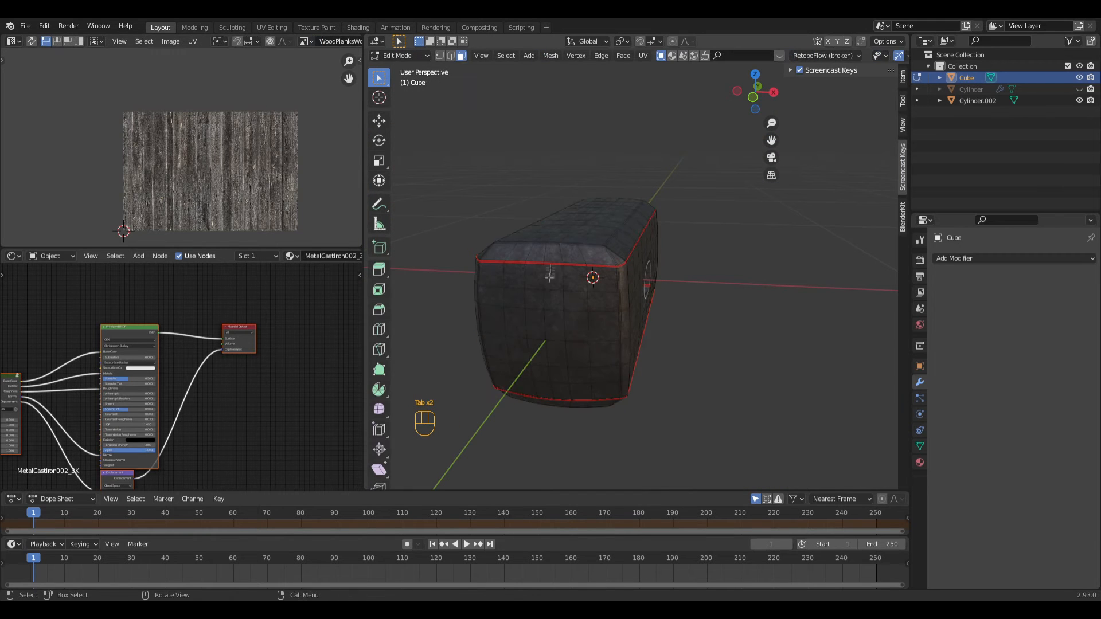
Delete the middle face loop running around the hammer head and the entire severed half opposite the ring
{"action": "key", "text": "Delete"}
{"action": "left_click", "coordinate": [590, 208]}
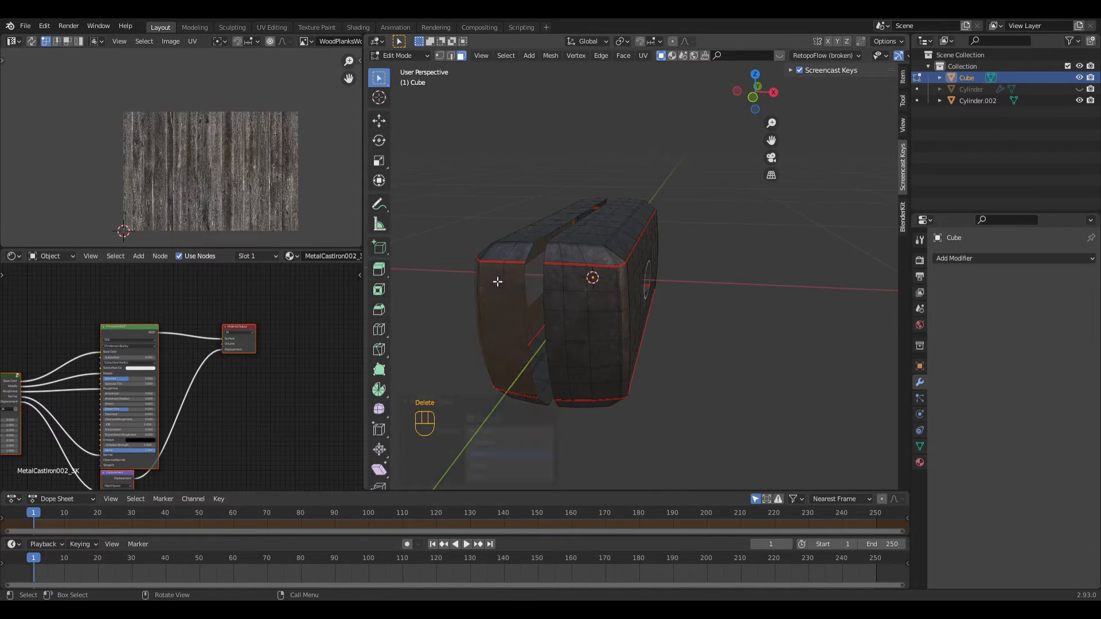
{"action": "key", "text": "l"}
{"action": "key", "text": "Delete"}
{"action": "left_click", "coordinate": [499, 254]}
Join the oval ring with the hammer head as one object and edit the combined mesh from the right view
{"action": "key", "text": "KP_3"}
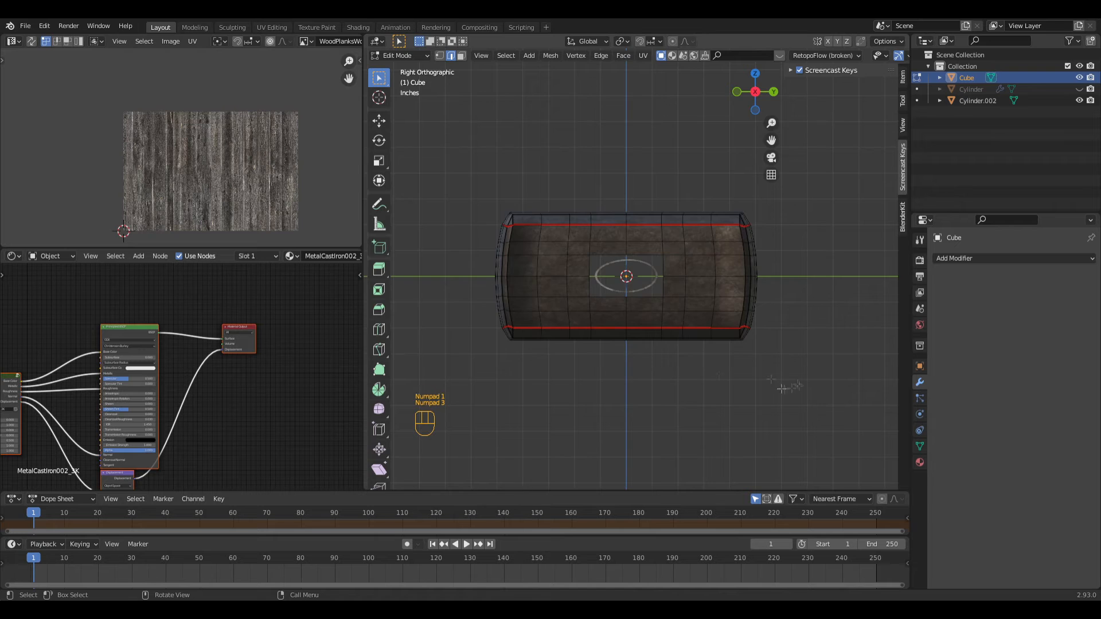
{"action": "scroll", "coordinate": [636, 266], "scroll_direction": "up", "scroll_amount": 6}
{"action": "key", "text": "Tab"}
{"action": "left_click", "coordinate": [528, 261]}
{"action": "key", "text": "Tab"}
{"action": "key", "text": "Tab"}
{"action": "left_click", "coordinate": [536, 203], "text": "shift"}
{"action": "key", "text": "ctrl+j"}
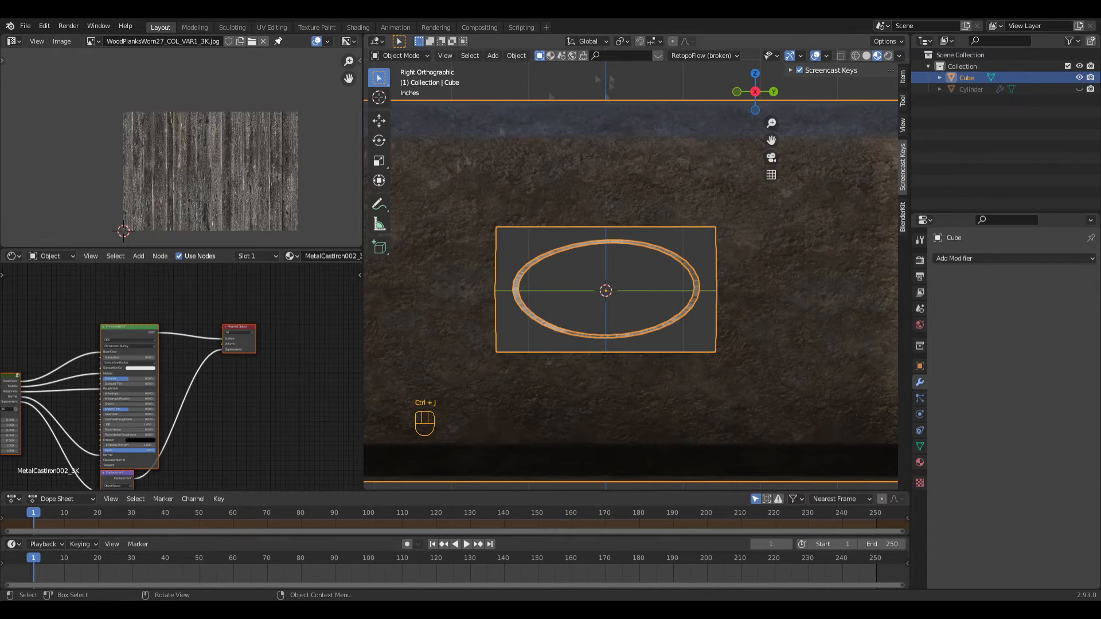
{"action": "key", "text": "Tab"}
{"action": "scroll", "coordinate": [562, 278], "scroll_direction": "up", "scroll_amount": 3}
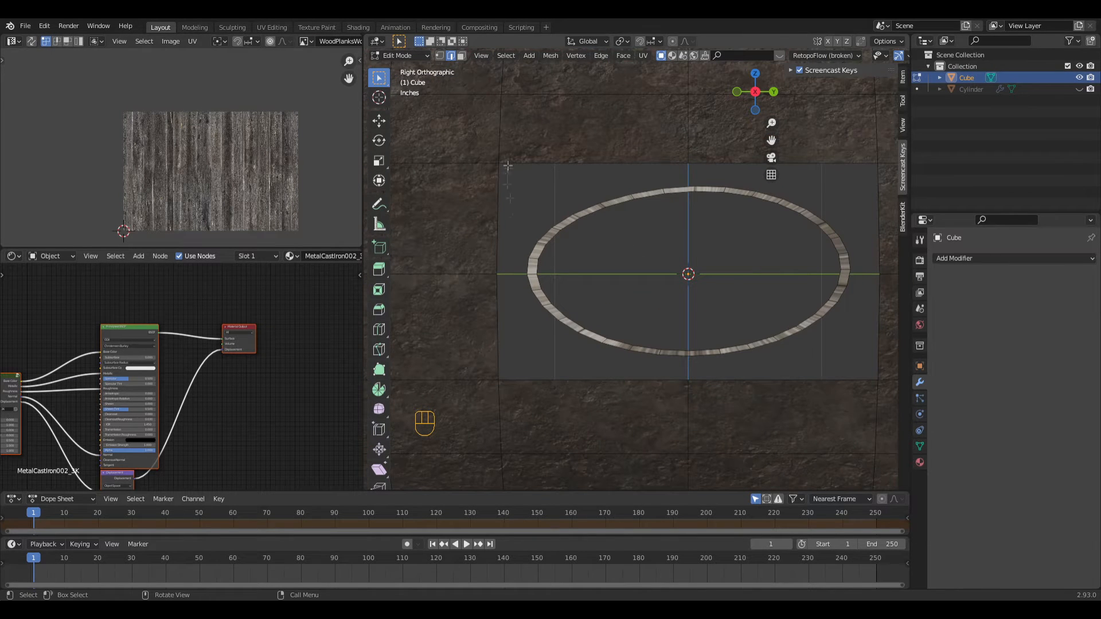
Try to dissolve selected cross edges of the oval ring to reduce its segments, and undo the attempt
{"action": "right_click", "coordinate": [566, 227]}
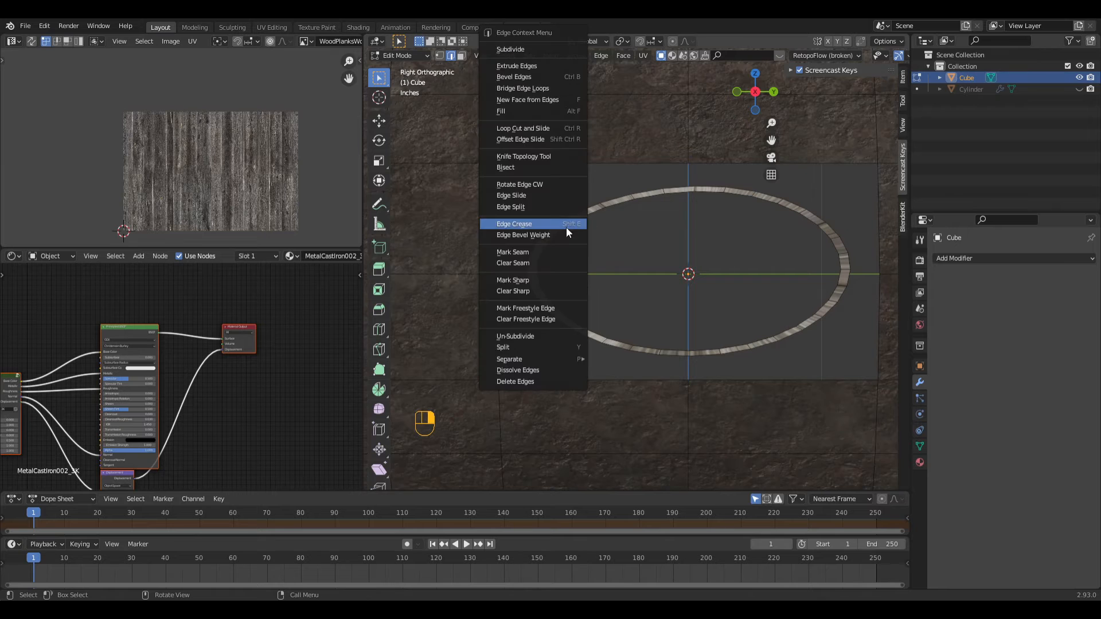
{"action": "left_click", "coordinate": [524, 370]}
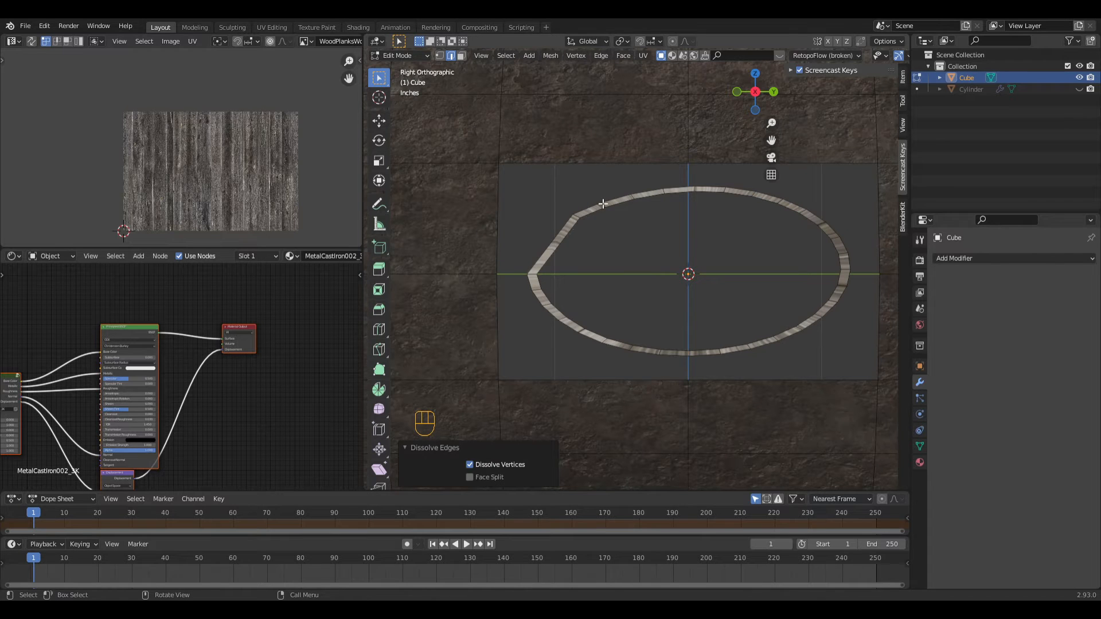
{"action": "key", "text": "ctrl+z"}
{"action": "right_click", "coordinate": [560, 258]}
{"action": "left_click", "coordinate": [560, 258]}
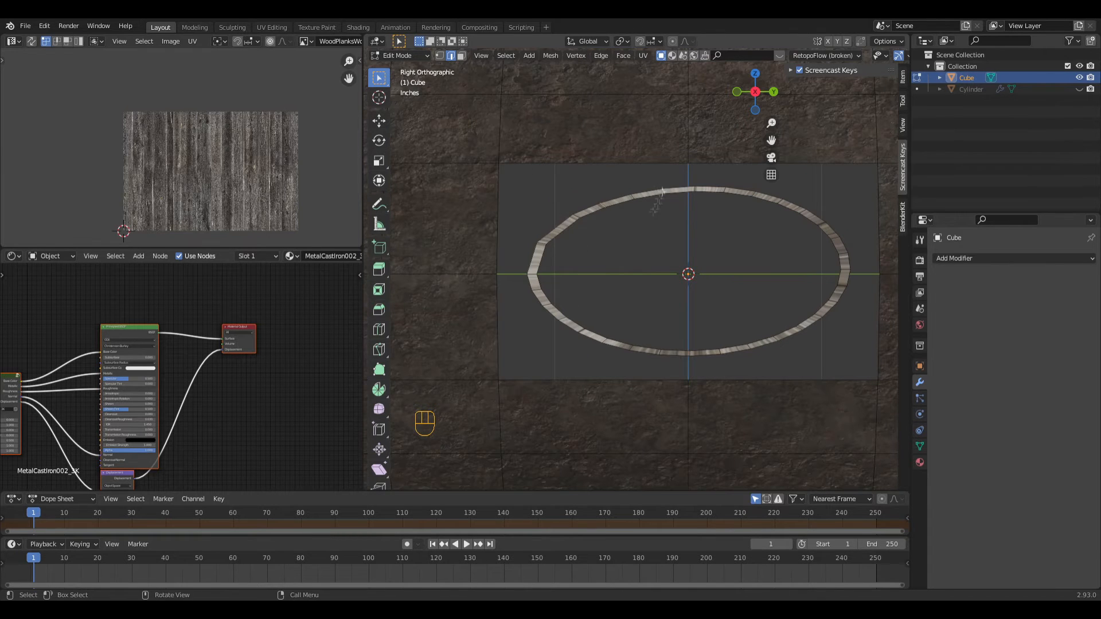
{"action": "right_click", "coordinate": [662, 192]}
{"action": "left_click", "coordinate": [663, 192]}
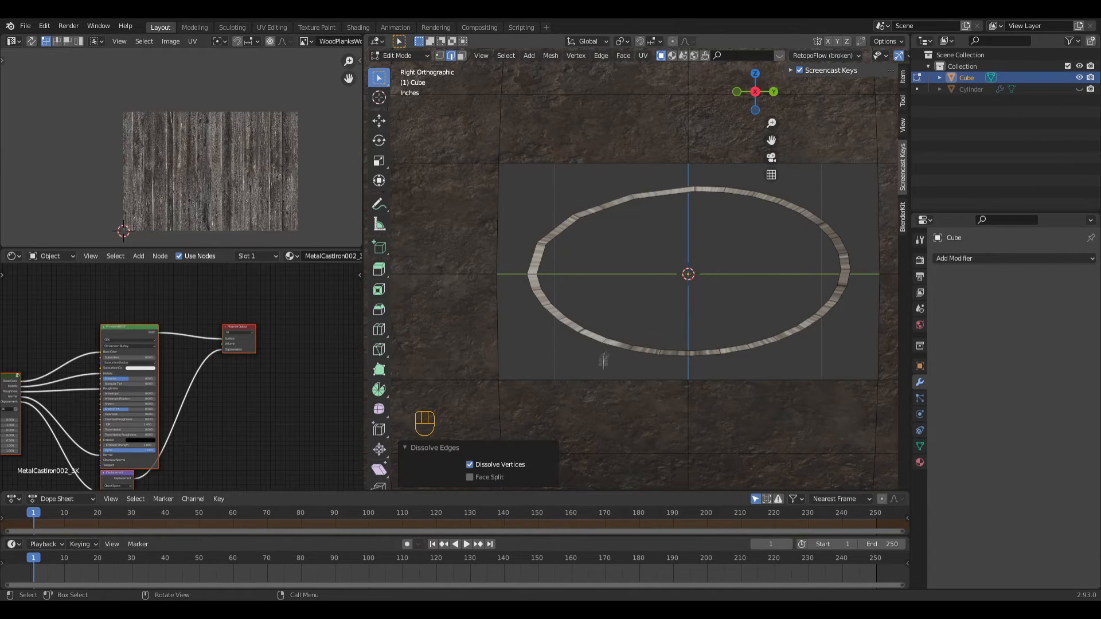
{"action": "right_click", "coordinate": [769, 212]}
{"action": "key", "text": "Escape"}
{"action": "key", "text": "Escape"}
{"action": "key", "text": "ctrl+z"}
{"action": "key", "text": "ctrl+z"}
{"action": "key", "text": "ctrl+z"}
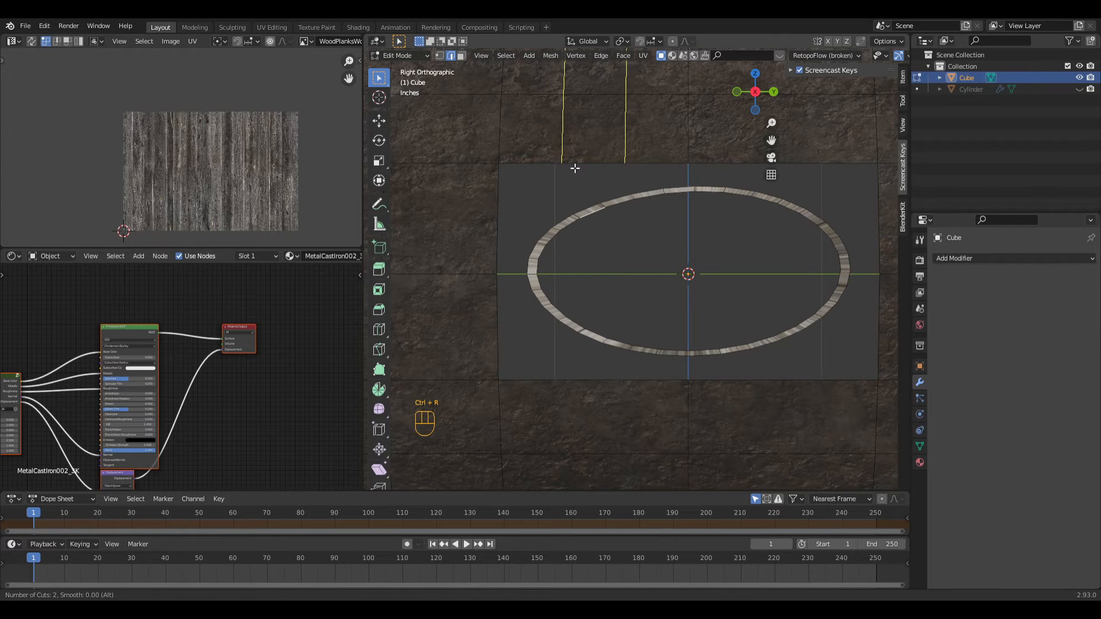
Try three-cut loop cuts in the hammer head around the rectangular opening, and undo them
{"action": "key", "text": "KP_3"}
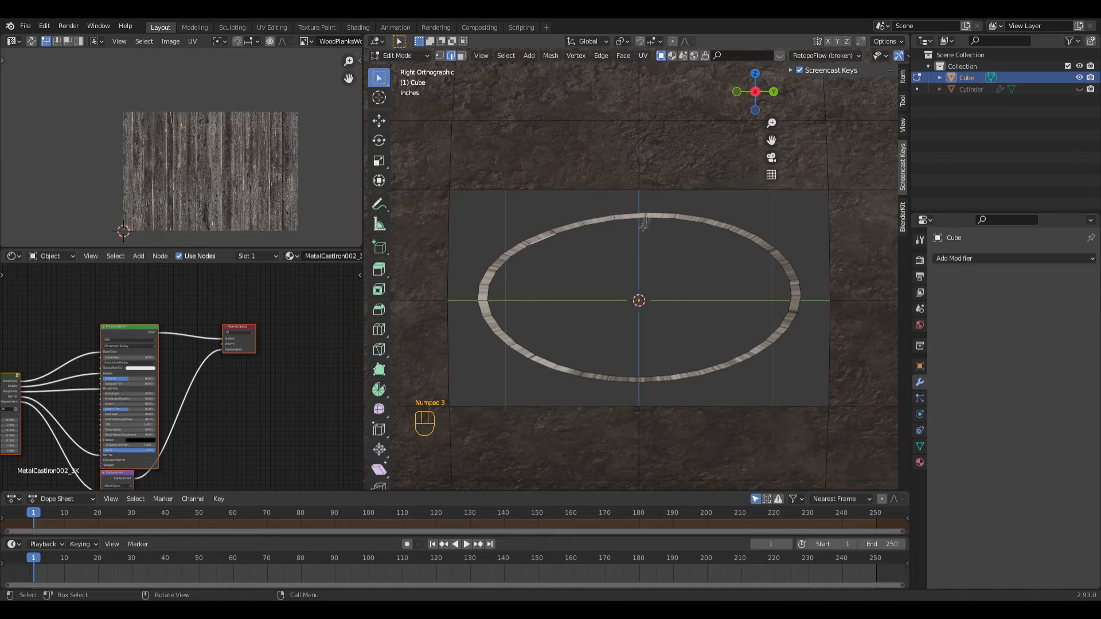
{"action": "key", "text": "ctrl+r"}
{"action": "scroll", "coordinate": [578, 187], "scroll_direction": "up", "scroll_amount": 2}
{"action": "double_click", "coordinate": [553, 182]}
{"action": "middle_click_drag", "start_coordinate": [542, 410], "coordinate": [580, 282], "text": "shift"}
{"action": "key", "text": "ctrl+r"}
{"action": "scroll", "coordinate": [580, 283], "scroll_direction": "up", "scroll_amount": 2}
{"action": "double_click", "coordinate": [582, 283]}
{"action": "middle_click_drag", "start_coordinate": [728, 282], "coordinate": [652, 254], "text": "shift"}
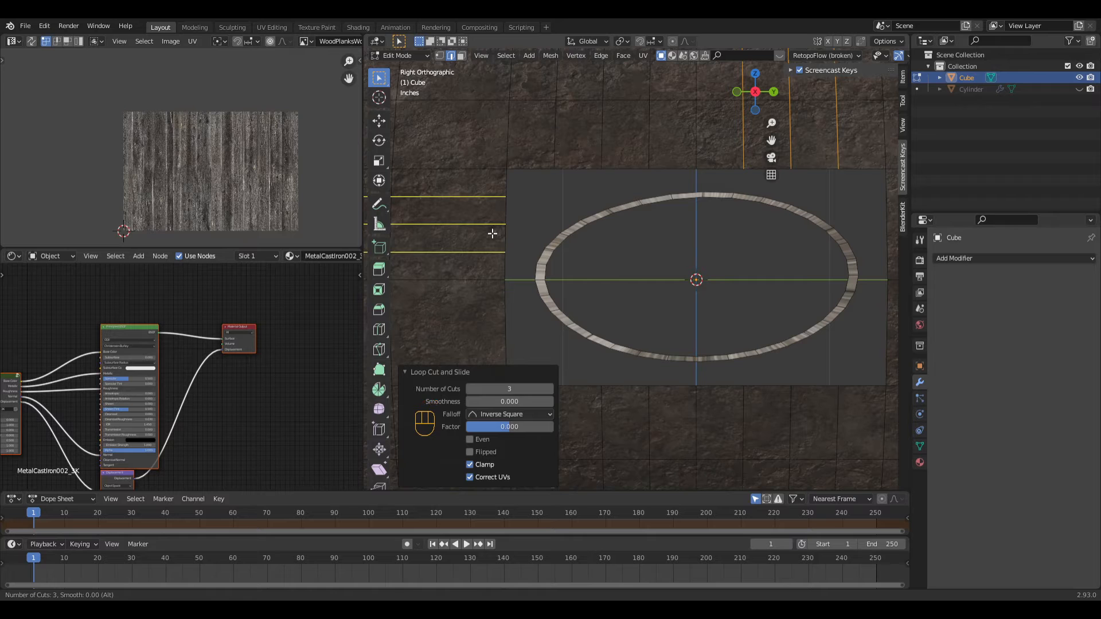
{"action": "key", "text": "ctrl+z"}
{"action": "key", "text": "ctrl+z"}
{"action": "key", "text": "ctrl+z"}
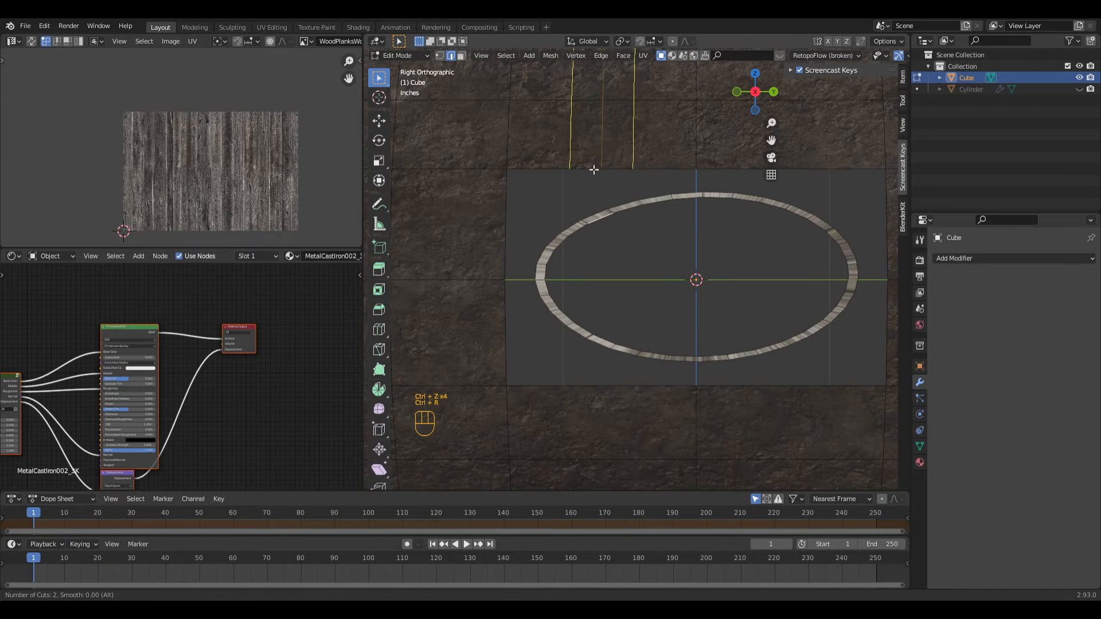
Add single loop cuts through the hammer head faces above and beside the rectangular opening
{"action": "scroll", "coordinate": [594, 169], "scroll_direction": "down", "scroll_amount": 1}
{"action": "double_click", "coordinate": [596, 171]}
{"action": "key", "text": "ctrl+r"}
{"action": "left_click", "coordinate": [789, 221]}
{"action": "key", "text": "ctrl+r"}
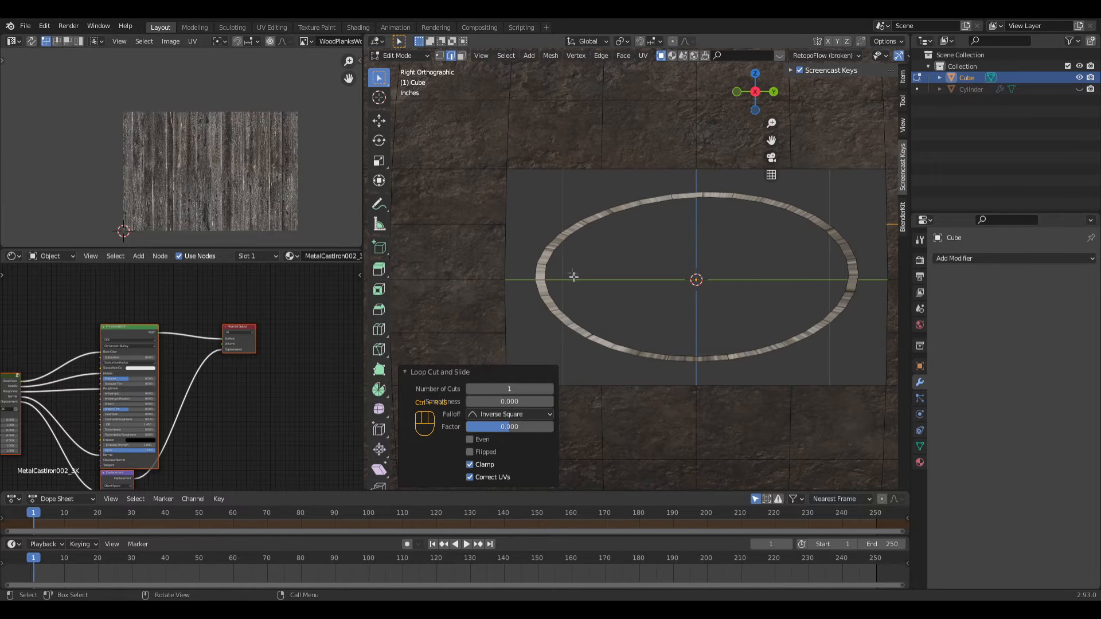
{"action": "left_click", "coordinate": [507, 169]}
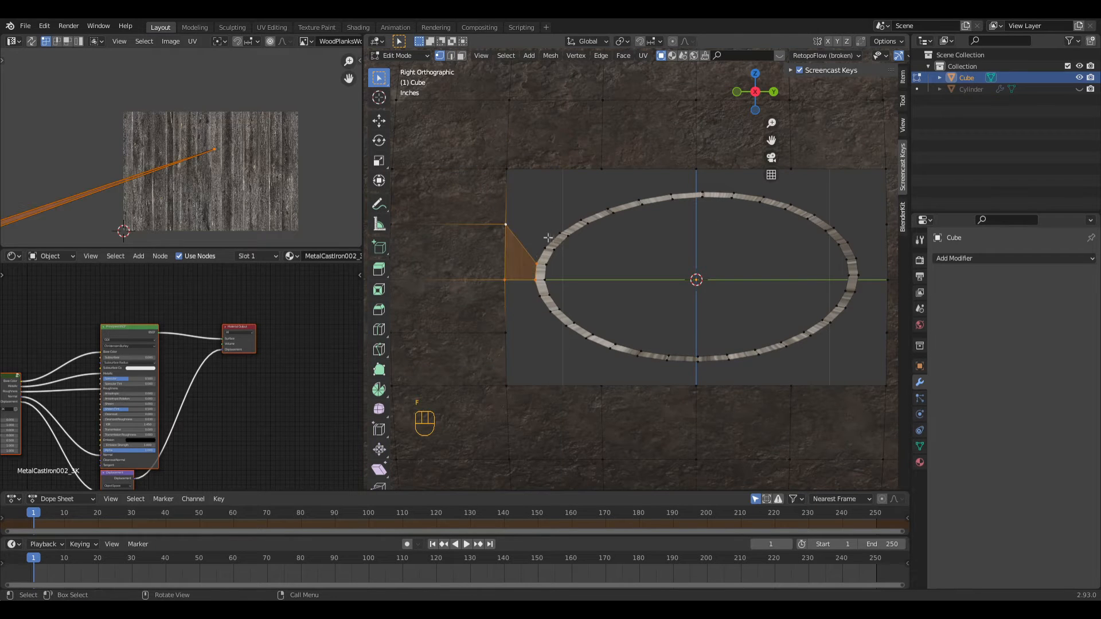
Loop cut the head just above the centerline at the opening's left end and fill the face to the ring
{"action": "key", "text": "ctrl+r"}
{"action": "double_click", "coordinate": [510, 256]}
{"action": "left_click", "coordinate": [506, 254]}
{"action": "left_click", "coordinate": [505, 279], "text": "shift"}
{"action": "left_click", "coordinate": [535, 279], "text": "shift"}
{"action": "left_click", "coordinate": [537, 264], "text": "shift"}
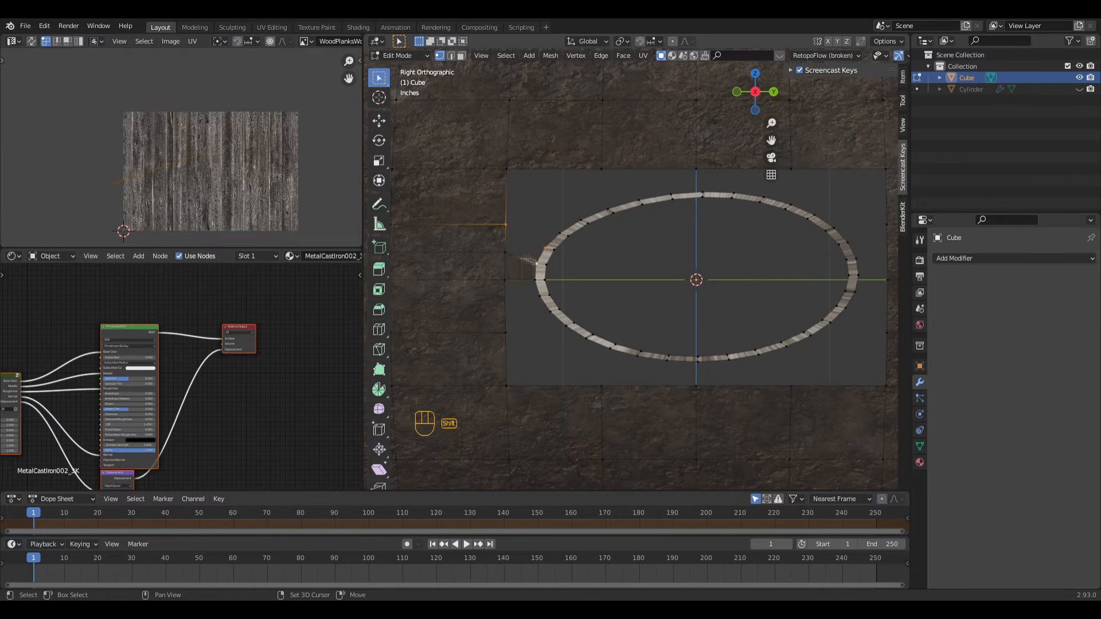
Loop cut the head just below the centerline at the opening's left end and fill the face to the ring
{"action": "key", "text": "ctrl+r"}
{"action": "double_click", "coordinate": [504, 307]}
{"action": "left_click", "coordinate": [505, 279]}
{"action": "left_click", "coordinate": [535, 279], "text": "shift"}
{"action": "left_click", "coordinate": [539, 296], "text": "shift"}
{"action": "left_click", "coordinate": [505, 306], "text": "shift"}
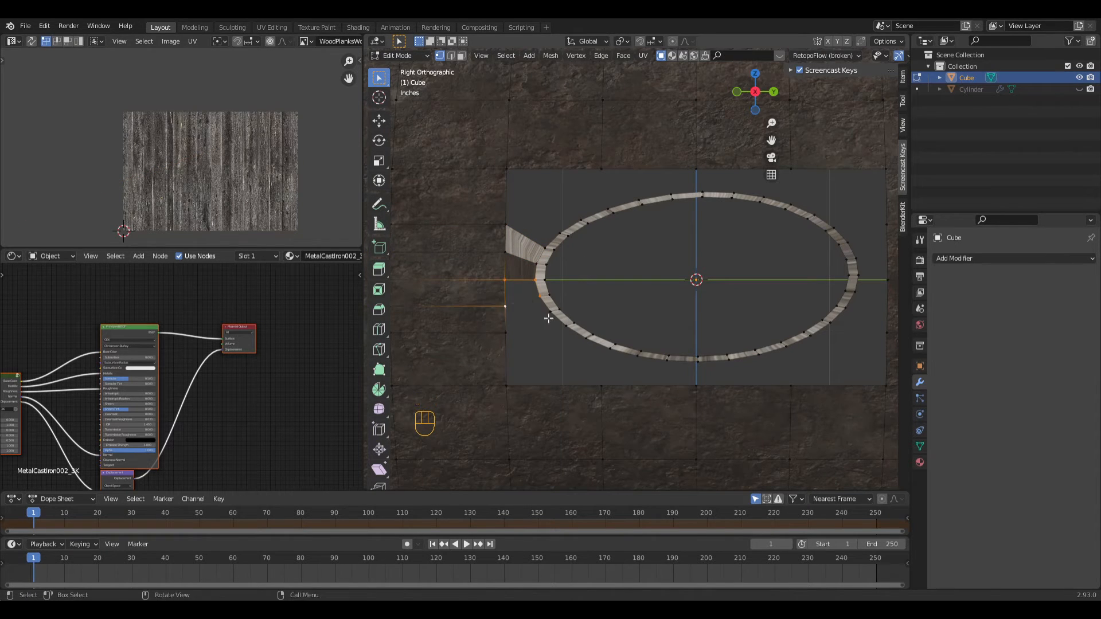
{"action": "key", "text": "r"}
{"action": "key", "text": "f"}
{"action": "middle_click_drag", "start_coordinate": [633, 290], "coordinate": [572, 310], "text": "shift"}
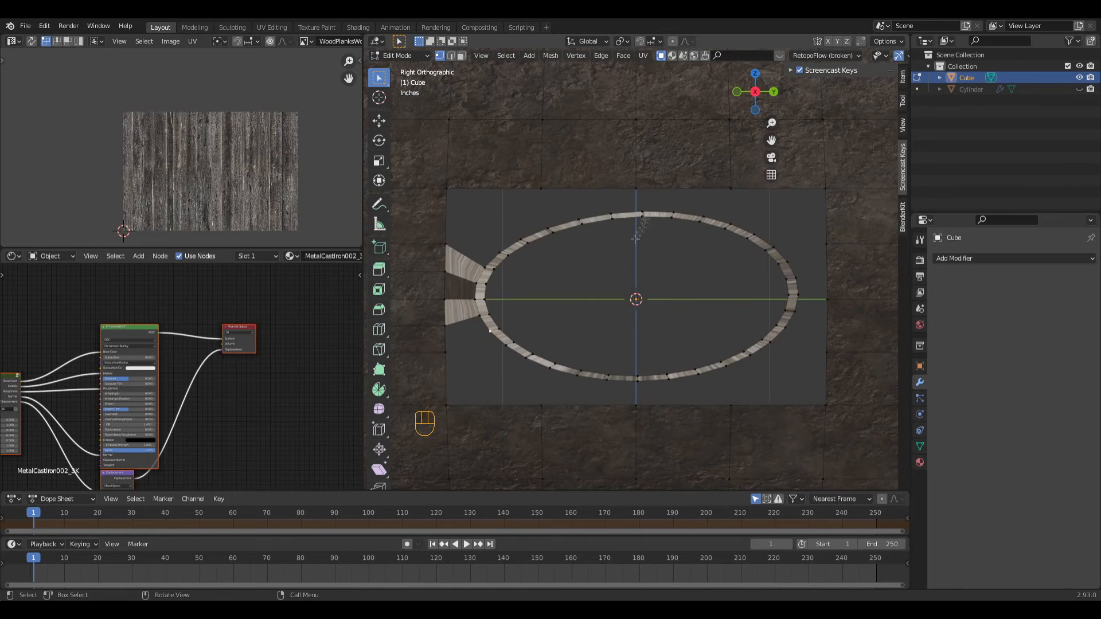
Add two-cut loop cuts to the head sections above and below the opening's middle to match the ring's segments
{"action": "scroll", "coordinate": [607, 191], "scroll_direction": "up", "scroll_amount": 1}
{"action": "double_click", "coordinate": [608, 190]}
{"action": "key", "text": "ctrl+r"}
{"action": "scroll", "coordinate": [667, 192], "scroll_direction": "up", "scroll_amount": 1}
{"action": "double_click", "coordinate": [666, 191]}
{"action": "middle_click_drag", "start_coordinate": [604, 364], "coordinate": [615, 308], "text": "shift"}
{"action": "key", "text": "ctrl+r"}
{"action": "left_click", "coordinate": [607, 356]}
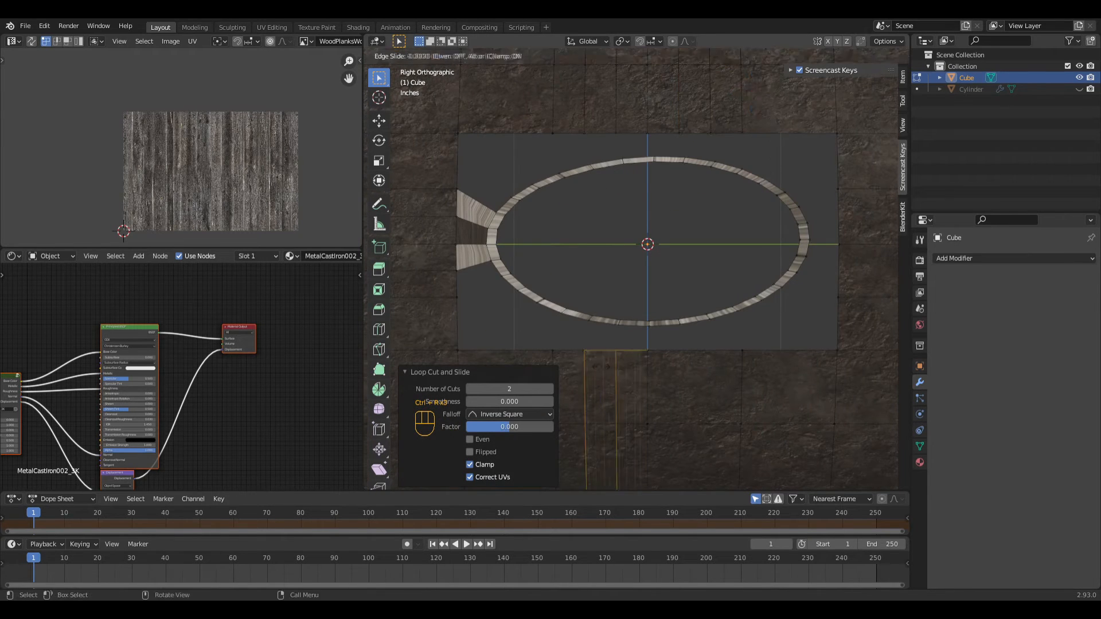
{"action": "right_click", "coordinate": [696, 361]}
{"action": "left_click", "coordinate": [665, 252]}
Fill three faces each above and below the ring left of center and complete the lower faces at its left end
{"action": "middle_click_drag", "start_coordinate": [642, 145], "coordinate": [640, 192], "text": "shift"}
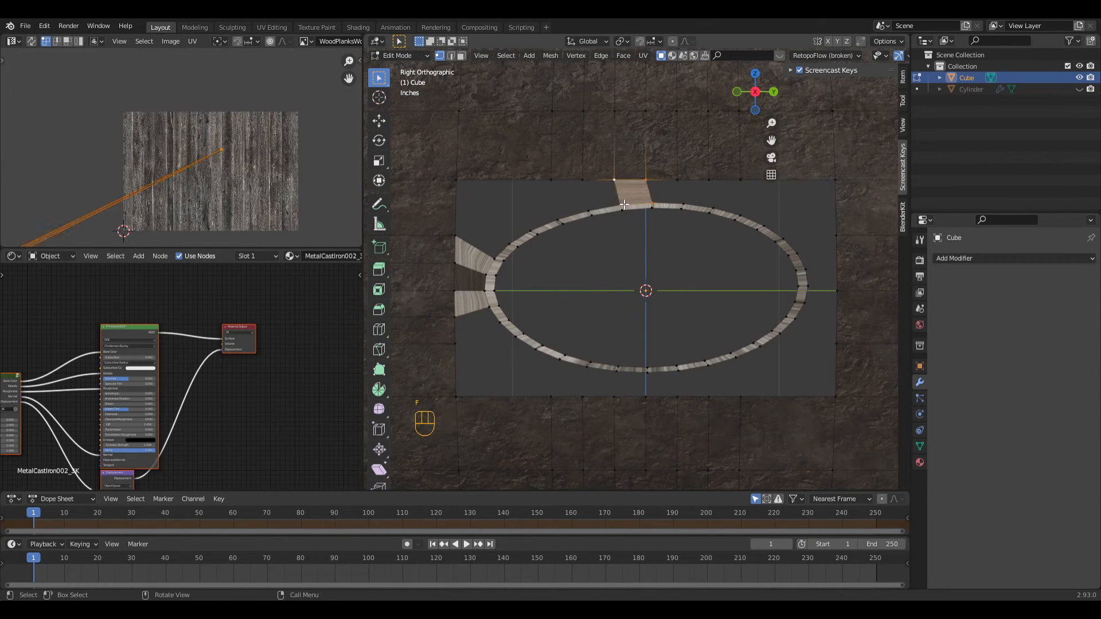
{"action": "left_click", "coordinate": [583, 289]}
{"action": "middle_click_drag", "start_coordinate": [605, 372], "coordinate": [605, 332], "text": "shift"}
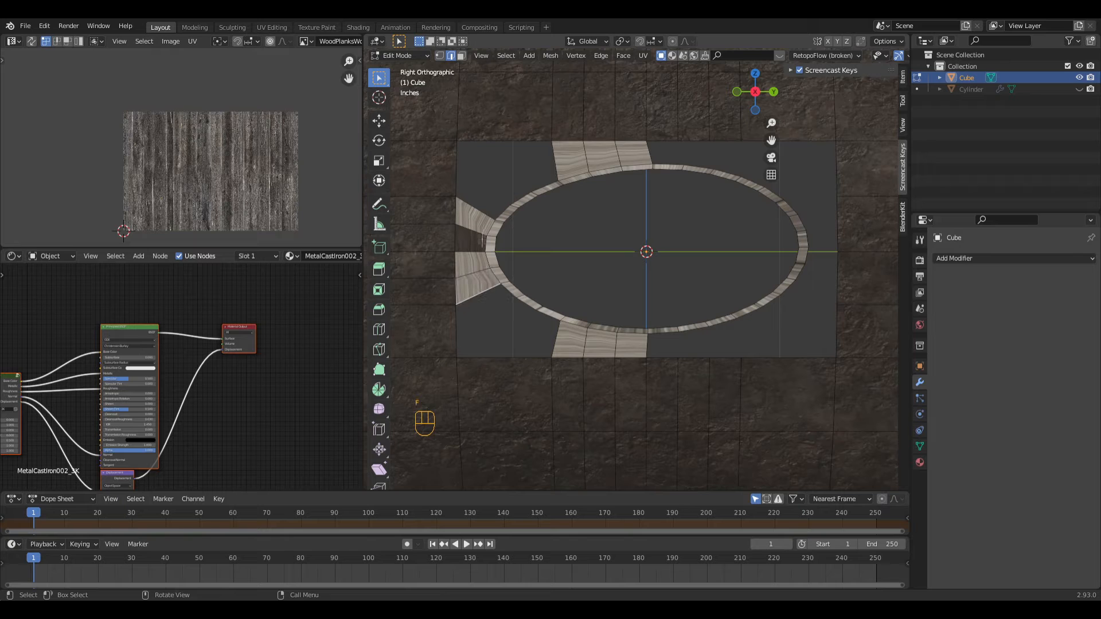
Loop cut the head at the opening's right end and fill the faces between its edge and the ring
{"action": "middle_click_drag", "start_coordinate": [700, 269], "coordinate": [641, 262], "text": "shift"}
{"action": "key", "text": "ctrl+r"}
{"action": "left_click", "coordinate": [789, 223]}
{"action": "right_click", "coordinate": [790, 222]}
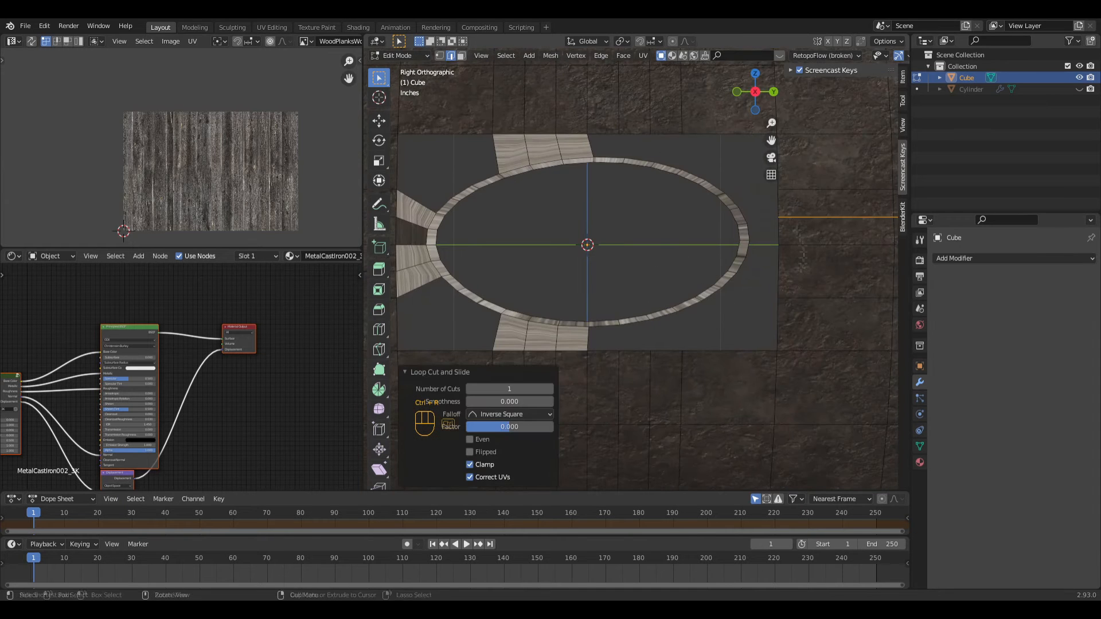
{"action": "left_click", "coordinate": [441, 56]}
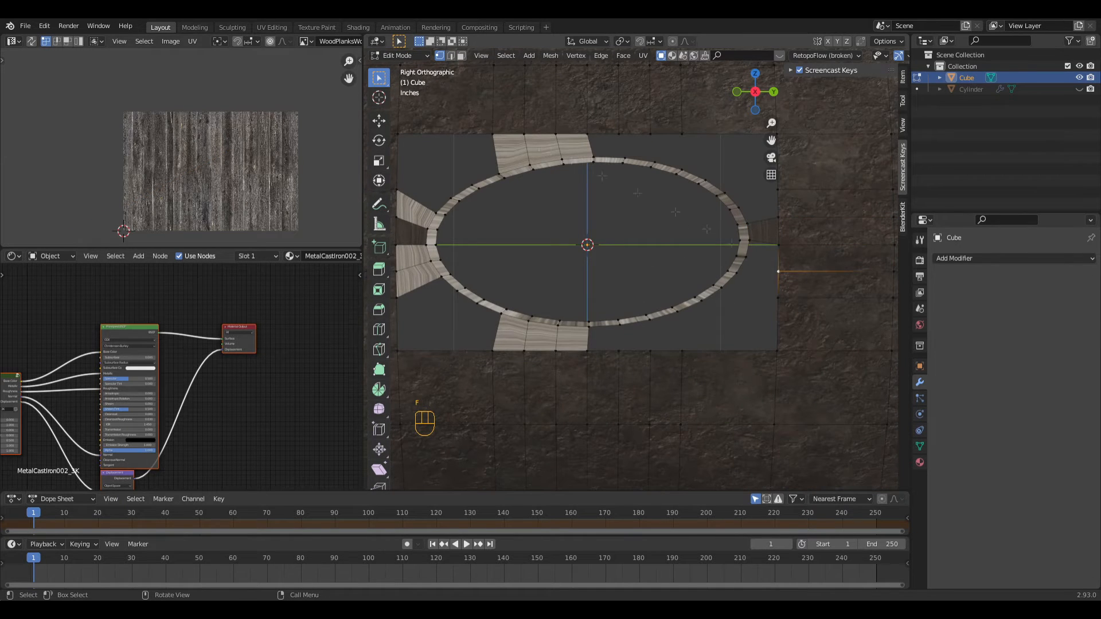
{"action": "left_click", "coordinate": [741, 333]}
Add single loop cuts along both edges of the opening's upper-left corner and fill the left-side faces to the ring
{"action": "scroll", "coordinate": [733, 326], "scroll_direction": "down", "scroll_amount": 1}
{"action": "middle_click_drag", "start_coordinate": [628, 294], "coordinate": [622, 336], "text": "shift"}
{"action": "scroll", "coordinate": [590, 286], "scroll_direction": "up", "scroll_amount": 1}
{"action": "middle_click_drag", "start_coordinate": [510, 238], "coordinate": [563, 235], "text": "shift"}
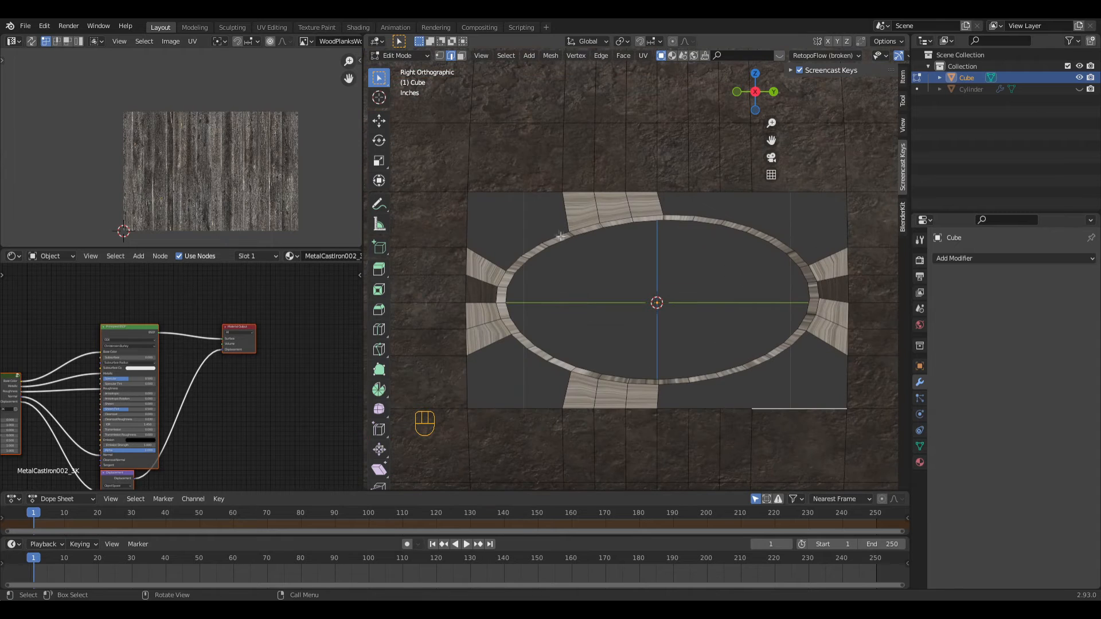
{"action": "key", "text": "ctrl+r"}
{"action": "left_click", "coordinate": [509, 193]}
{"action": "right_click", "coordinate": [509, 193]}
{"action": "key", "text": "ctrl+r"}
{"action": "left_click", "coordinate": [469, 221]}
{"action": "right_click", "coordinate": [470, 220]}
{"action": "left_click", "coordinate": [440, 56]}
{"action": "left_click", "coordinate": [468, 246]}
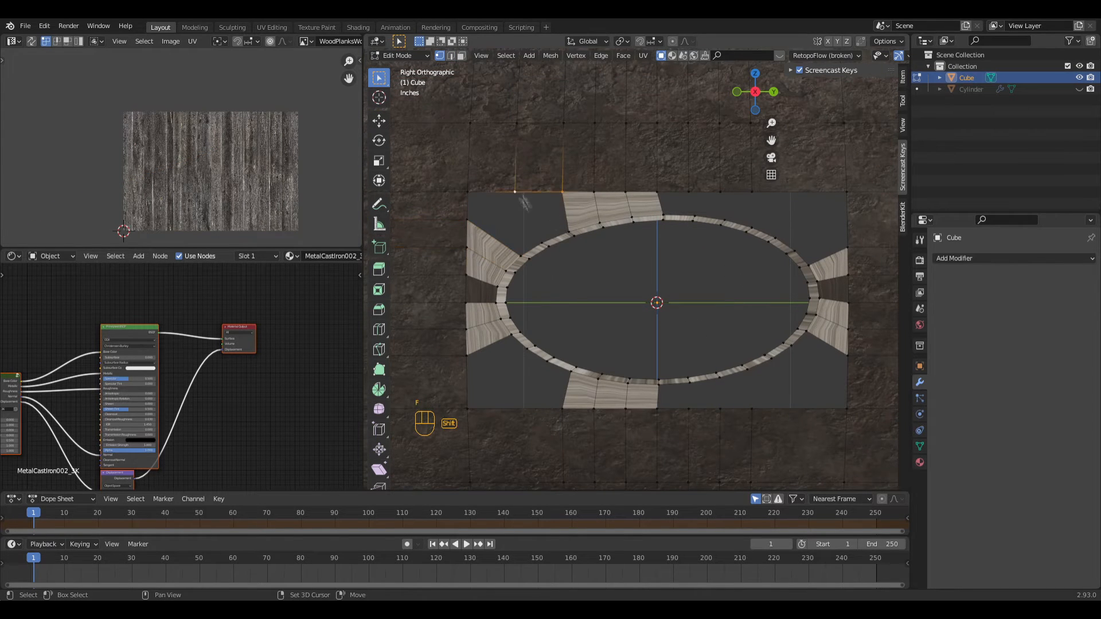
Split the ring segment facing the upper-left corner with a loop cut and fill the remaining corner faces
{"action": "key", "text": "ctrl+r"}
{"action": "left_click", "coordinate": [528, 256]}
{"action": "right_click", "coordinate": [528, 256]}
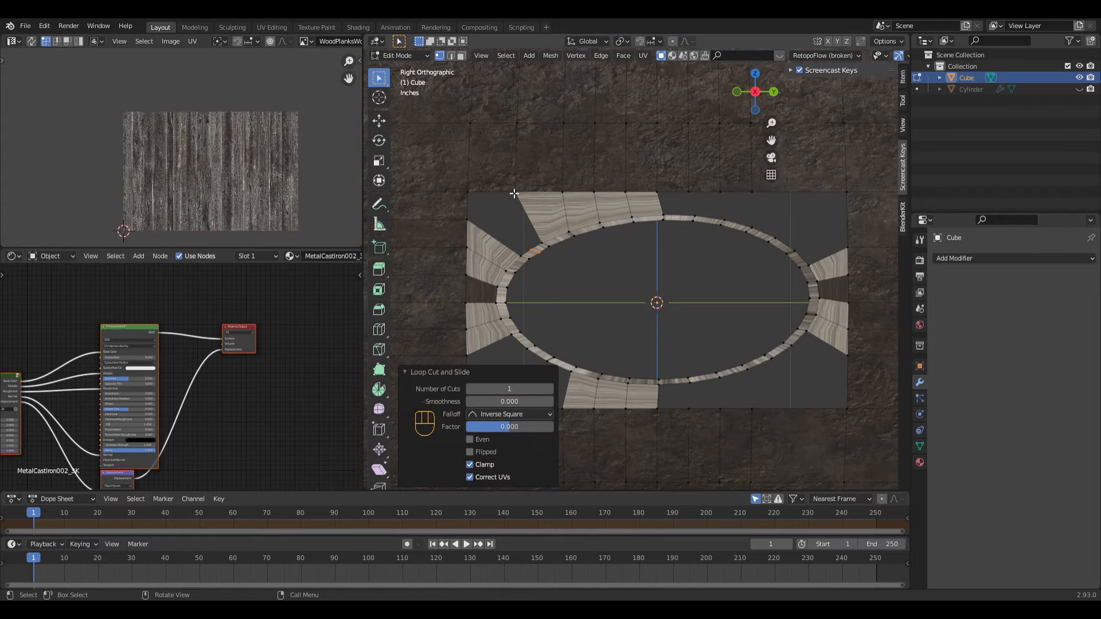
{"action": "left_click", "coordinate": [513, 194], "text": "shift"}
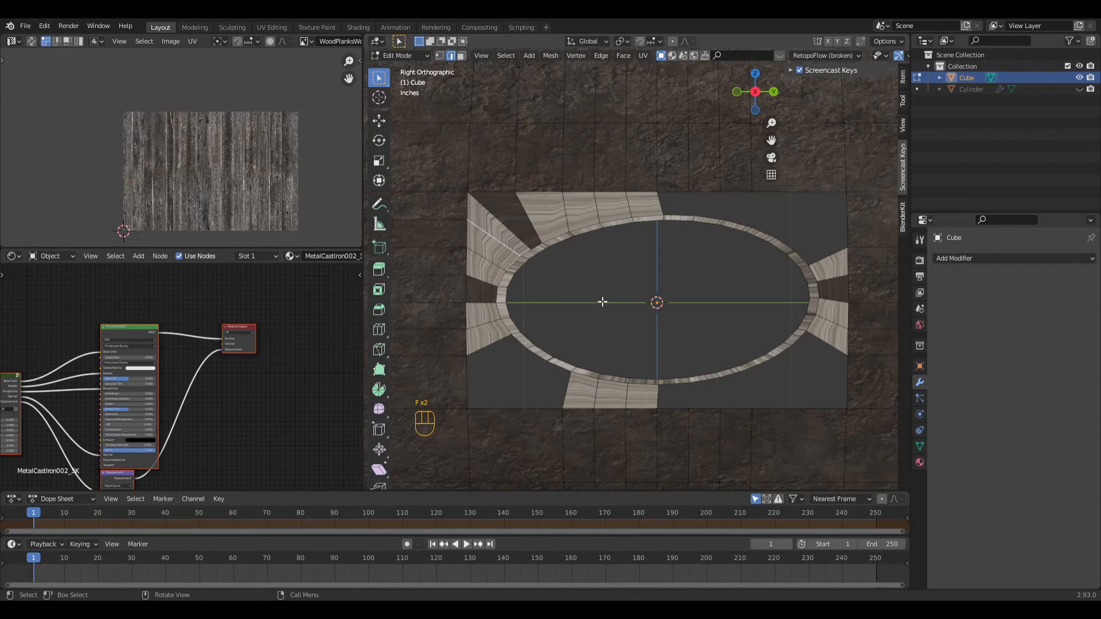
Loop cut the head and ring at the opening's lower-left corner and fill the missing corner faces
{"action": "left_click", "coordinate": [470, 390]}
{"action": "right_click", "coordinate": [470, 390]}
{"action": "key", "text": "ctrl+r"}
{"action": "left_click", "coordinate": [529, 365]}
{"action": "right_click", "coordinate": [529, 364]}
{"action": "middle_click_drag", "start_coordinate": [484, 288], "coordinate": [515, 197], "text": "shift"}
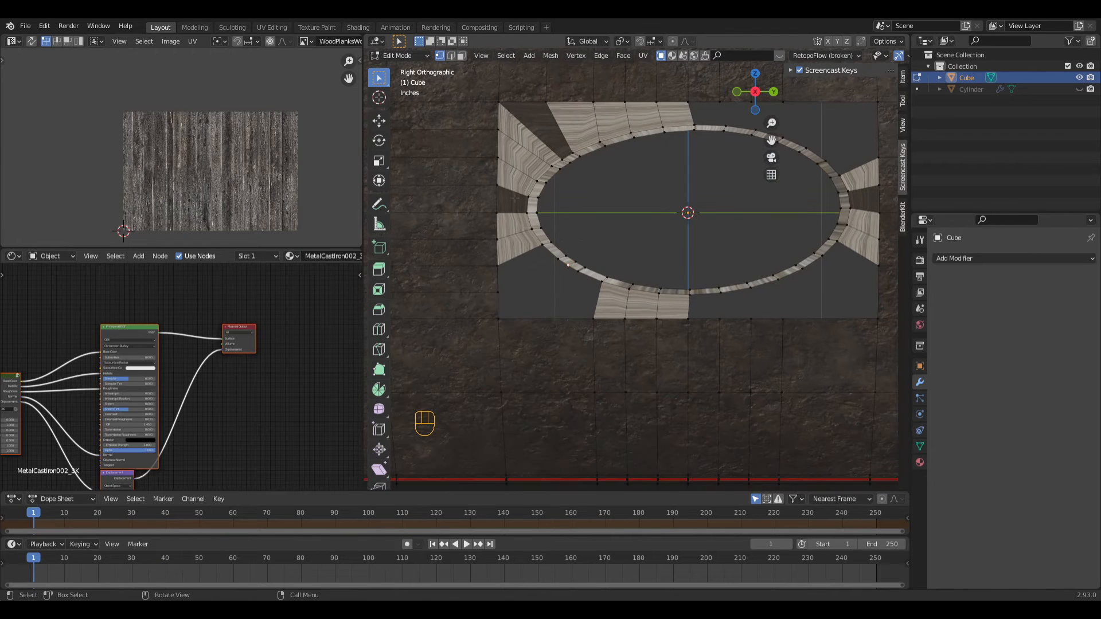
{"action": "key", "text": "ctrl+z"}
{"action": "key", "text": "ctrl+r"}
{"action": "left_click", "coordinate": [536, 344]}
{"action": "right_click", "coordinate": [535, 344]}
{"action": "left_click", "coordinate": [534, 294]}
{"action": "key", "text": "f"}
{"action": "key", "text": "f"}
Add a loop cut near the opening's upper-right part and fill faces above the ring right of center
{"action": "middle_click_drag", "start_coordinate": [759, 189], "coordinate": [607, 278], "text": "shift"}
{"action": "key", "text": "ctrl+r"}
{"action": "left_click", "coordinate": [687, 198]}
{"action": "right_click", "coordinate": [687, 198]}
{"action": "middle_click_drag", "start_coordinate": [646, 373], "coordinate": [727, 312], "text": "shift"}
{"action": "key", "text": "f"}
{"action": "key", "text": "f"}
{"action": "key", "text": "f"}
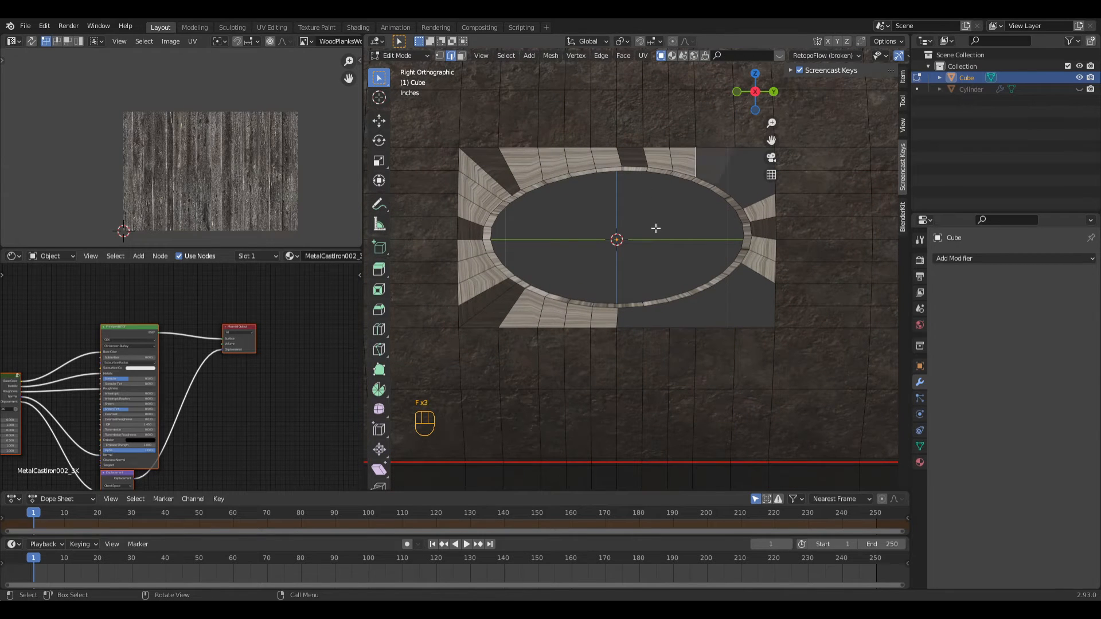
Add a loop cut across the ring's upper-right segment and fill the faces in that corner of the opening
{"action": "middle_click_drag", "start_coordinate": [703, 264], "coordinate": [691, 295], "text": "shift"}
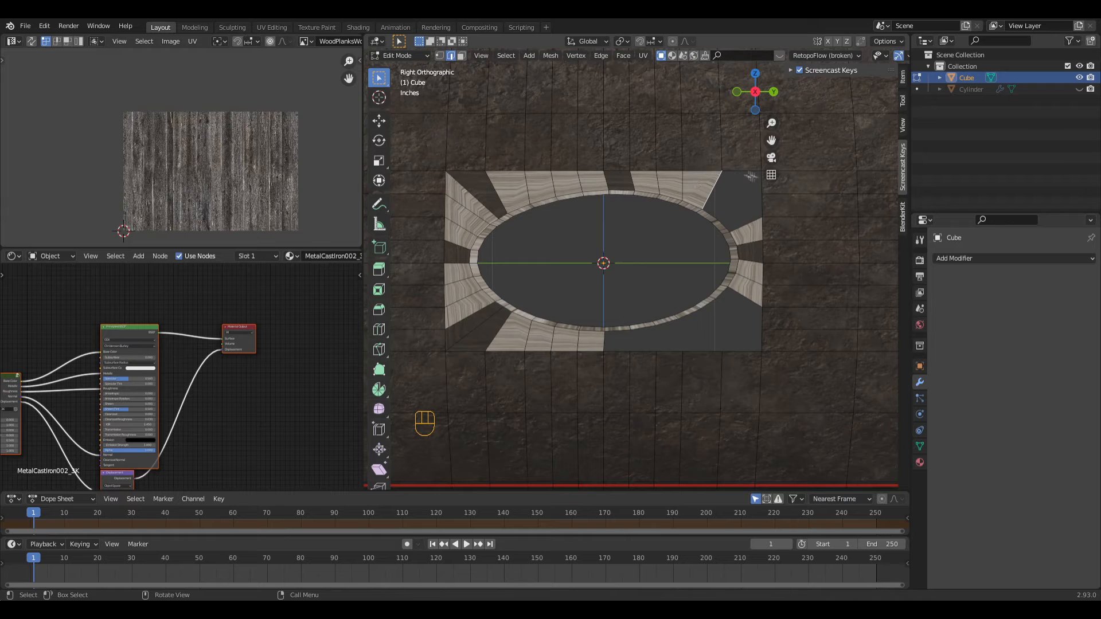
{"action": "key", "text": "ctrl+r"}
{"action": "left_click", "coordinate": [733, 228]}
{"action": "left_click", "coordinate": [733, 229]}
{"action": "left_click", "coordinate": [725, 280]}
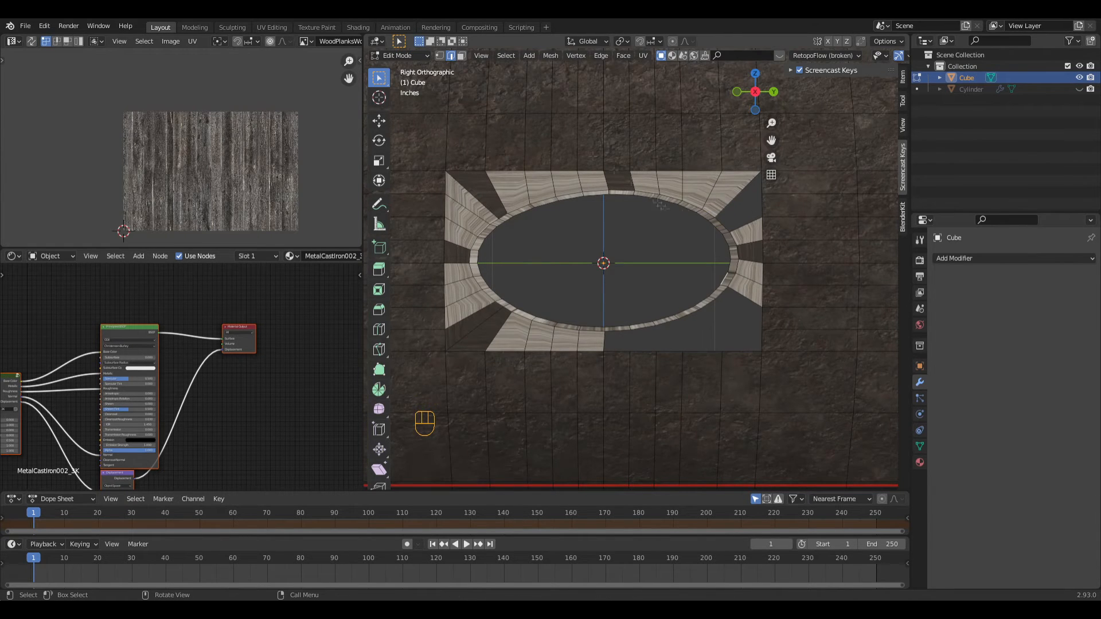
Add a loop cut across the ring's lower-right segment and fill the remaining lower faces between ring and head
{"action": "key", "text": "ctrl+r"}
{"action": "left_click", "coordinate": [711, 305]}
{"action": "left_click", "coordinate": [711, 305]}
{"action": "left_click", "coordinate": [741, 315]}
{"action": "key", "text": "f"}
{"action": "key", "text": "f"}
Examine the filled faces around the oval opening from an angled view
{"action": "scroll", "coordinate": [657, 292], "scroll_direction": "down", "scroll_amount": 3}
{"action": "mouse_move", "coordinate": [639, 307]}
{"action": "middle_mouse_down"}
{"action": "mouse_move", "coordinate": [628, 361]}
{"action": "mouse_move", "coordinate": [611, 316]}
{"action": "mouse_move", "coordinate": [633, 314]}
{"action": "middle_mouse_up"}
{"action": "key", "text": "Tab"}
{"action": "key", "text": "Tab"}
{"action": "left_click", "coordinate": [581, 290]}
{"action": "scroll", "coordinate": [569, 266], "scroll_direction": "up", "scroll_amount": 2}
{"action": "key", "text": "3"}
{"action": "scroll", "coordinate": [499, 220], "scroll_direction": "up", "scroll_amount": 2}
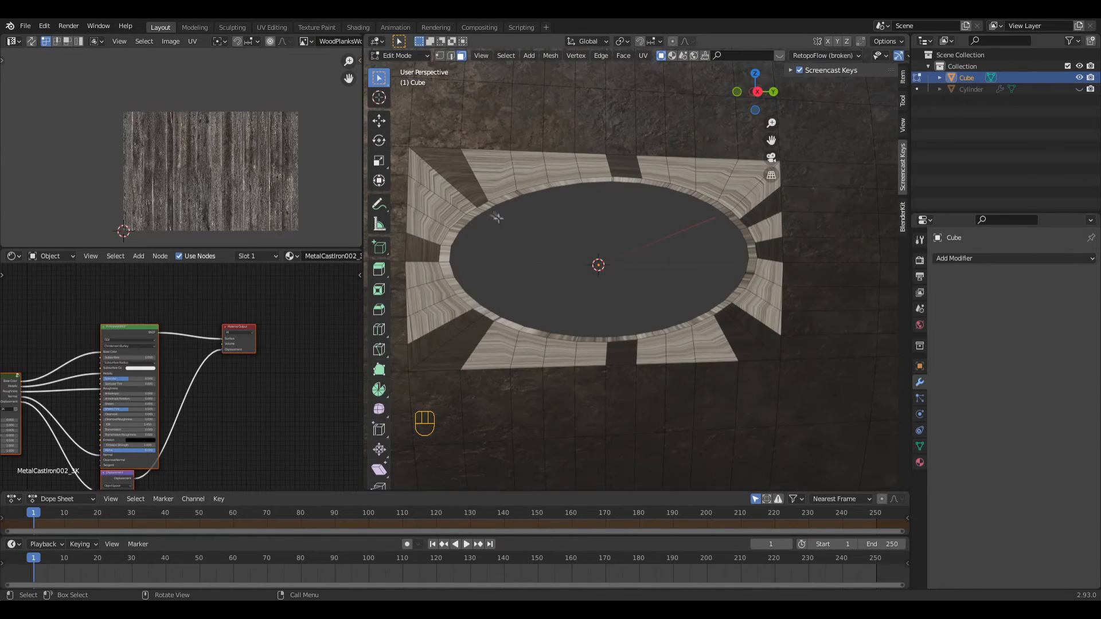
Try a single loop cut around the ring with a slide factor of -0.382, and undo it
{"action": "left_click", "coordinate": [514, 194]}
{"action": "left_click", "coordinate": [515, 194]}
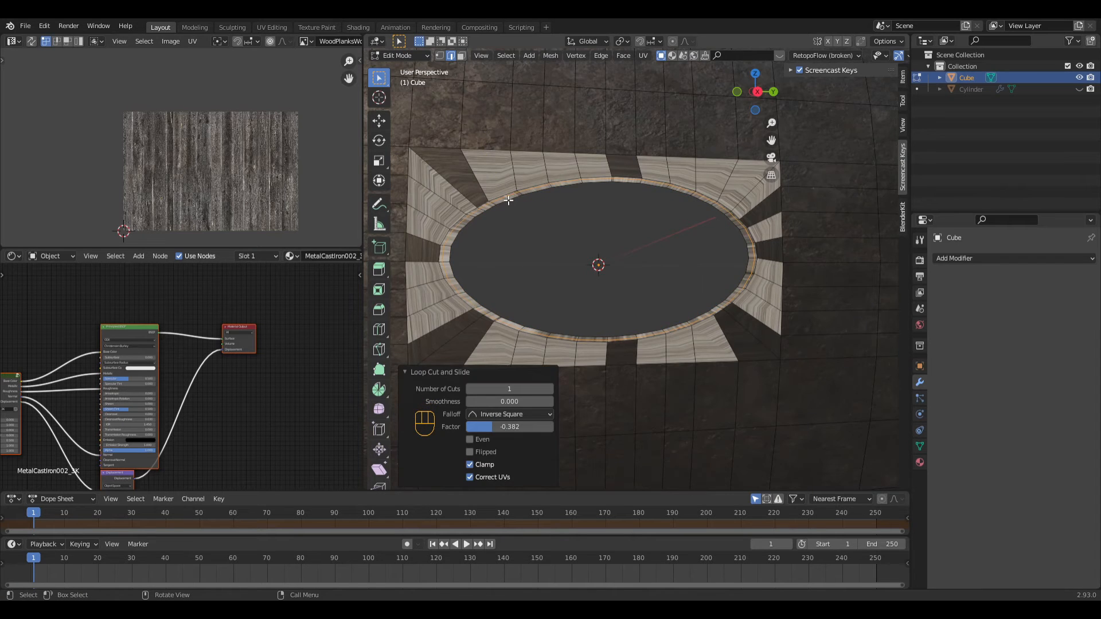
{"action": "scroll", "coordinate": [499, 180], "scroll_direction": "up", "scroll_amount": 1}
{"action": "key", "text": "ctrl+z"}
{"action": "key", "text": "ctrl+z"}
Try to extrude the ring's inner edge loop into the hammer head, and undo the extrusion
{"action": "scroll", "coordinate": [546, 206], "scroll_direction": "down", "scroll_amount": 4}
{"action": "middle_click_drag", "start_coordinate": [546, 207], "coordinate": [625, 238]}
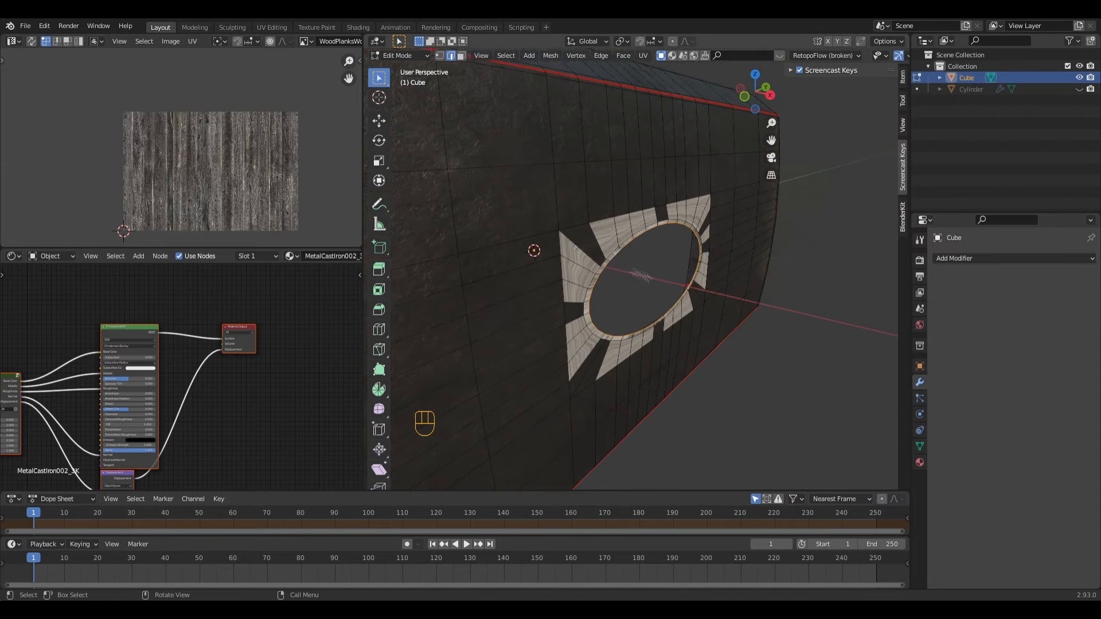
{"action": "key", "text": "e"}
{"action": "right_click", "coordinate": [648, 308]}
{"action": "middle_click_drag", "start_coordinate": [648, 307], "coordinate": [643, 259]}
{"action": "key", "text": "ctrl+z"}
Assign MetalCastIron002_3K to the entire hammer head and remove its WoodPlanksWorn27_3K material slot
{"action": "key", "text": "Tab"}
{"action": "left_click", "coordinate": [644, 261]}
{"action": "scroll", "coordinate": [644, 260], "scroll_direction": "down", "scroll_amount": 3}
{"action": "key", "text": "Tab"}
{"action": "key", "text": "a"}
{"action": "left_click", "coordinate": [919, 462]}
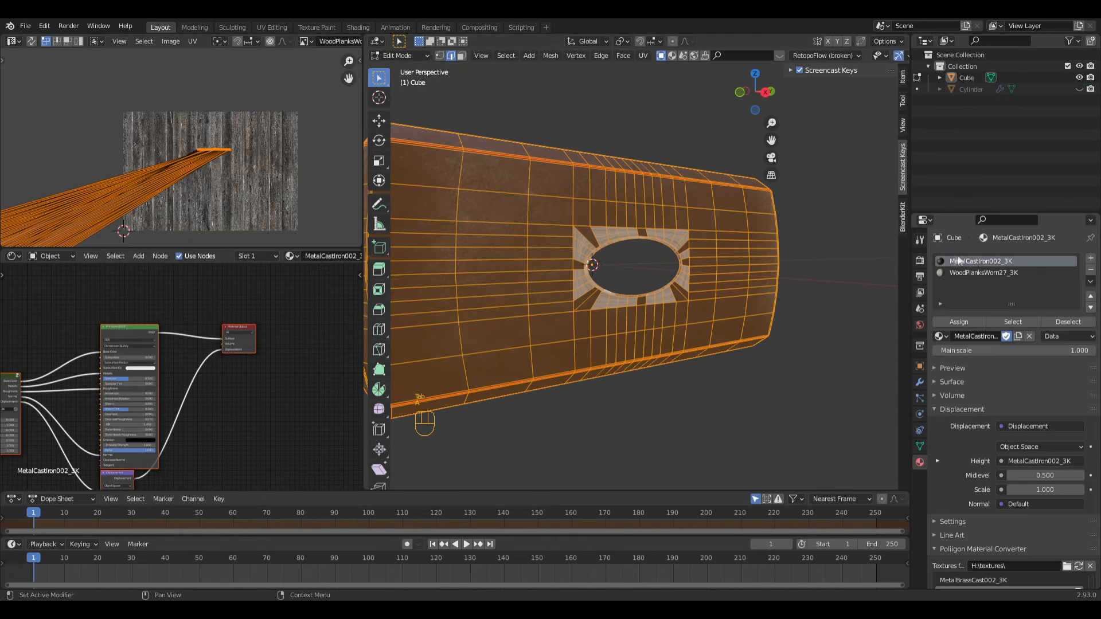
{"action": "left_click", "coordinate": [959, 322]}
{"action": "left_click", "coordinate": [974, 273]}
{"action": "left_click", "coordinate": [1091, 270]}
{"action": "key", "text": "Tab"}
{"action": "left_click", "coordinate": [1090, 270]}
Unwrap all faces of the open hammer head and scale up its UVs over the texture
{"action": "scroll", "coordinate": [631, 344], "scroll_direction": "up", "scroll_amount": 1}
{"action": "left_click", "coordinate": [610, 342]}
{"action": "key", "text": "Tab"}
{"action": "key", "text": "a"}
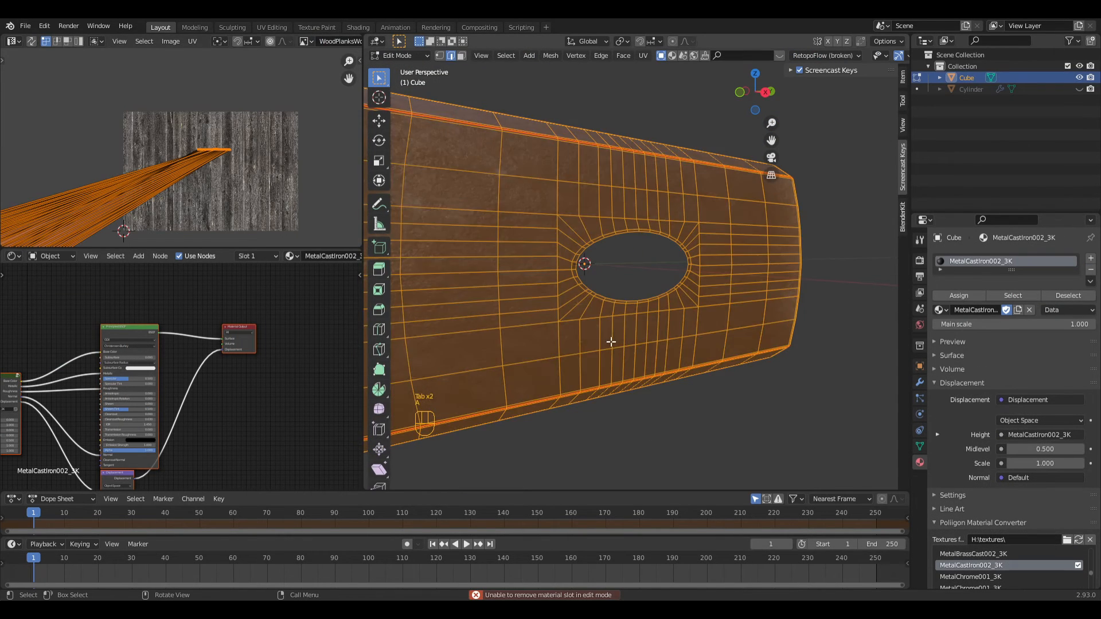
{"action": "left_click", "coordinate": [642, 55]}
{"action": "left_click", "coordinate": [655, 70]}
{"action": "scroll", "coordinate": [182, 147], "scroll_direction": "down", "scroll_amount": 3}
{"action": "key", "text": "s"}
{"action": "left_click", "coordinate": [253, 126]}
{"action": "key", "text": "Tab"}
{"action": "left_click", "coordinate": [665, 401]}
{"action": "middle_click_drag", "start_coordinate": [665, 367], "coordinate": [630, 346]}
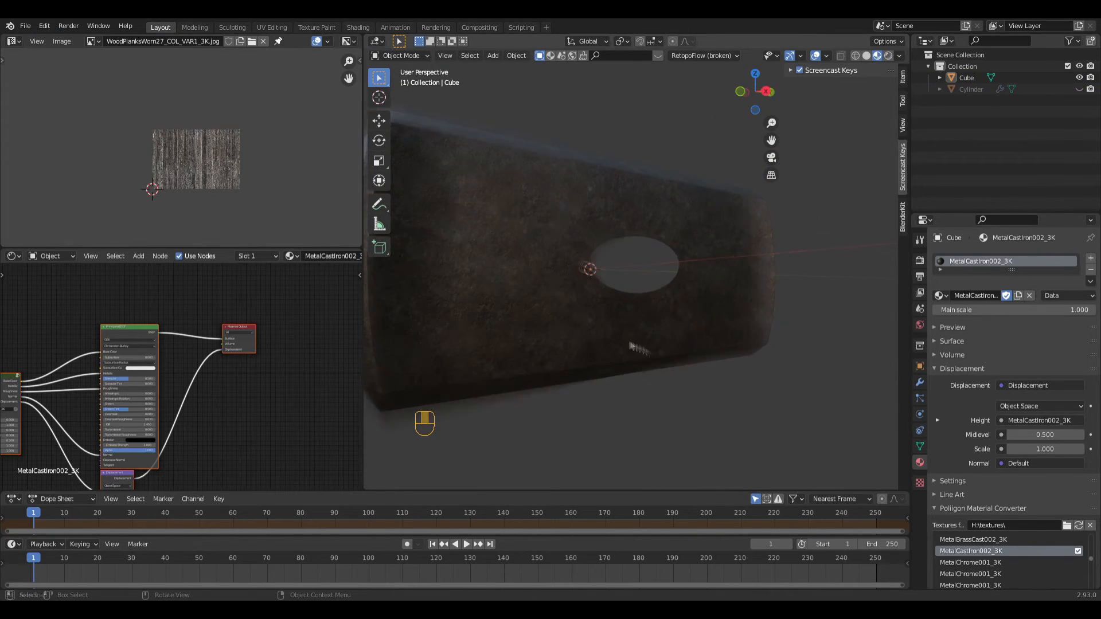
Mirror the holed half of the hammer head onto the opposite side with a modifier, and apply it
{"action": "scroll", "coordinate": [631, 346], "scroll_direction": "down", "scroll_amount": 4}
{"action": "left_click", "coordinate": [634, 314]}
{"action": "left_click", "coordinate": [919, 382]}
{"action": "left_click", "coordinate": [969, 258]}
{"action": "left_click", "coordinate": [872, 390]}
{"action": "middle_click_drag", "start_coordinate": [559, 321], "coordinate": [602, 339]}
{"action": "left_click", "coordinate": [1063, 278]}
{"action": "left_click", "coordinate": [1034, 291]}
Unwrap all faces of the mirrored hammer head and scale the UV islands up over the texture
{"action": "key", "text": "Tab"}
{"action": "left_click", "coordinate": [643, 56]}
{"action": "left_click", "coordinate": [654, 70]}
{"action": "scroll", "coordinate": [236, 191], "scroll_direction": "down", "scroll_amount": 2}
{"action": "left_click", "coordinate": [235, 191]}
{"action": "key", "text": "a"}
{"action": "key", "text": "s"}
{"action": "left_click", "coordinate": [312, 246]}
{"action": "key", "text": "Tab"}
{"action": "scroll", "coordinate": [688, 344], "scroll_direction": "up", "scroll_amount": 4}
{"action": "middle_click_drag", "start_coordinate": [717, 353], "coordinate": [619, 245]}
{"action": "scroll", "coordinate": [658, 369], "scroll_direction": "up", "scroll_amount": 4}
{"action": "key", "text": "Tab"}
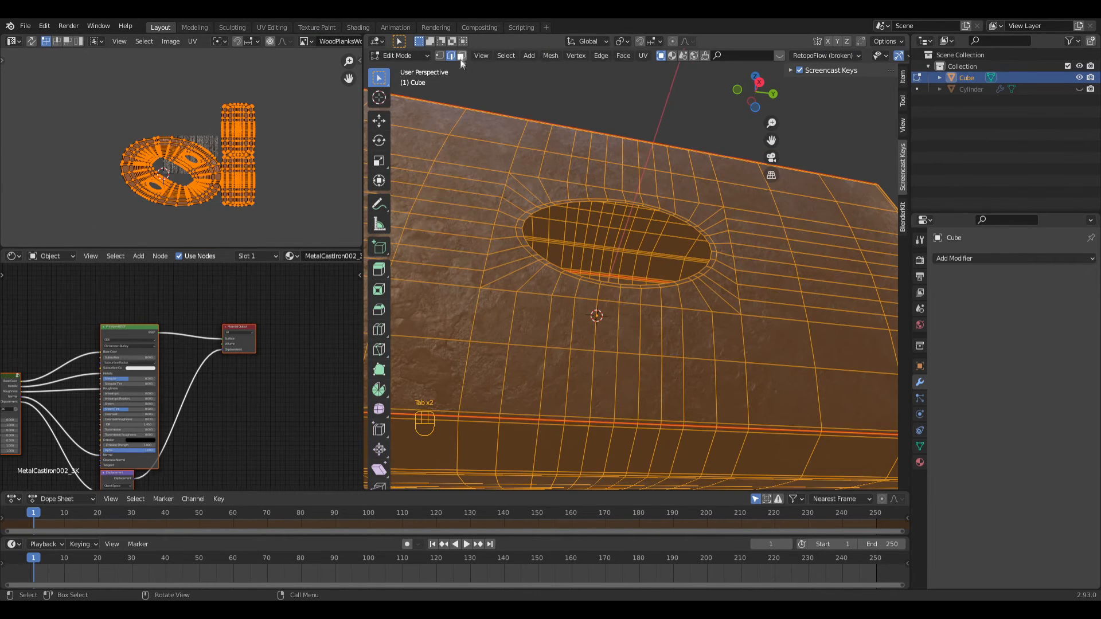
Reveal the head's hidden geometry and hide the selected faces inside the oval opening
{"action": "key", "text": "Tab"}
{"action": "key", "text": "alt+h"}
{"action": "middle_click_drag", "start_coordinate": [627, 118], "coordinate": [642, 212]}
{"action": "left_click", "coordinate": [548, 197]}
{"action": "key", "text": "Tab"}
{"action": "middle_click_drag", "start_coordinate": [541, 195], "coordinate": [609, 227]}
{"action": "key", "text": "Tab"}
{"action": "left_click", "coordinate": [620, 243]}
{"action": "key", "text": "h"}
{"action": "left_click", "coordinate": [590, 256]}
{"action": "key", "text": "Tab"}
Try to build wall faces one after another between the front and back oval openings
{"action": "left_click", "coordinate": [542, 253]}
{"action": "left_click", "coordinate": [600, 180]}
{"action": "key", "text": "KP_1"}
{"action": "key", "text": "KP_3"}
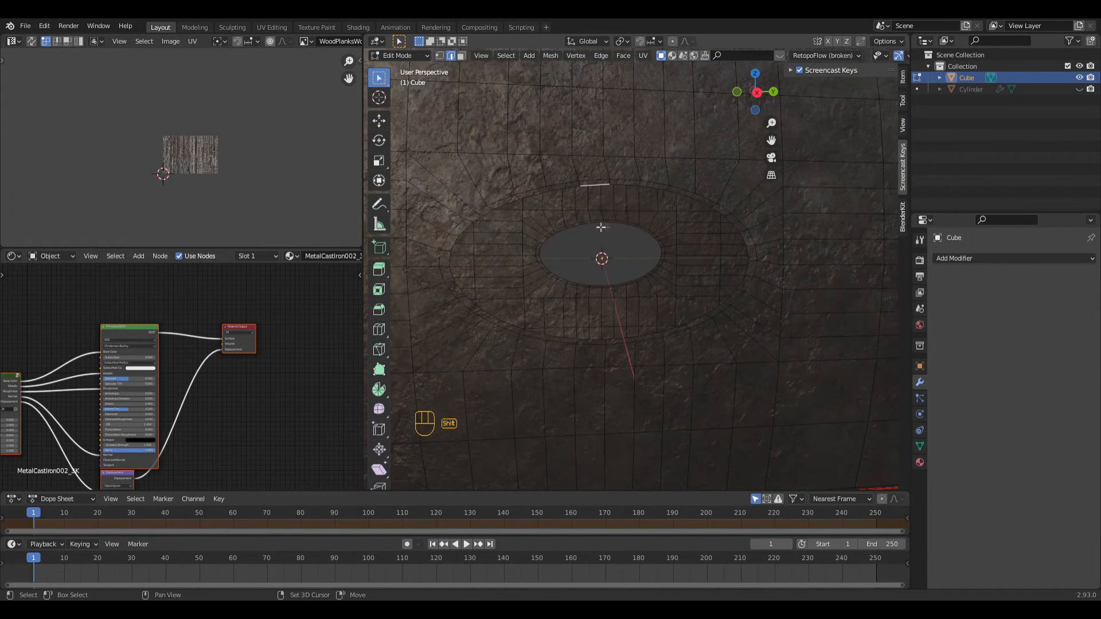
{"action": "key", "text": "f"}
{"action": "key", "text": "f"}
{"action": "key", "text": "f"}
{"action": "key", "text": "f"}
{"action": "key", "text": "f"}
{"action": "key", "text": "f"}
{"action": "key", "text": "f"}
{"action": "key", "text": "f"}
{"action": "key", "text": "f"}
{"action": "key", "text": "f"}
{"action": "key", "text": "f"}
{"action": "key", "text": "f"}
{"action": "key", "text": "f"}
{"action": "key", "text": "f"}
{"action": "key", "text": "f"}
{"action": "key", "text": "f"}
{"action": "key", "text": "f"}
{"action": "key", "text": "f"}
{"action": "key", "text": "f"}
{"action": "key", "text": "f"}
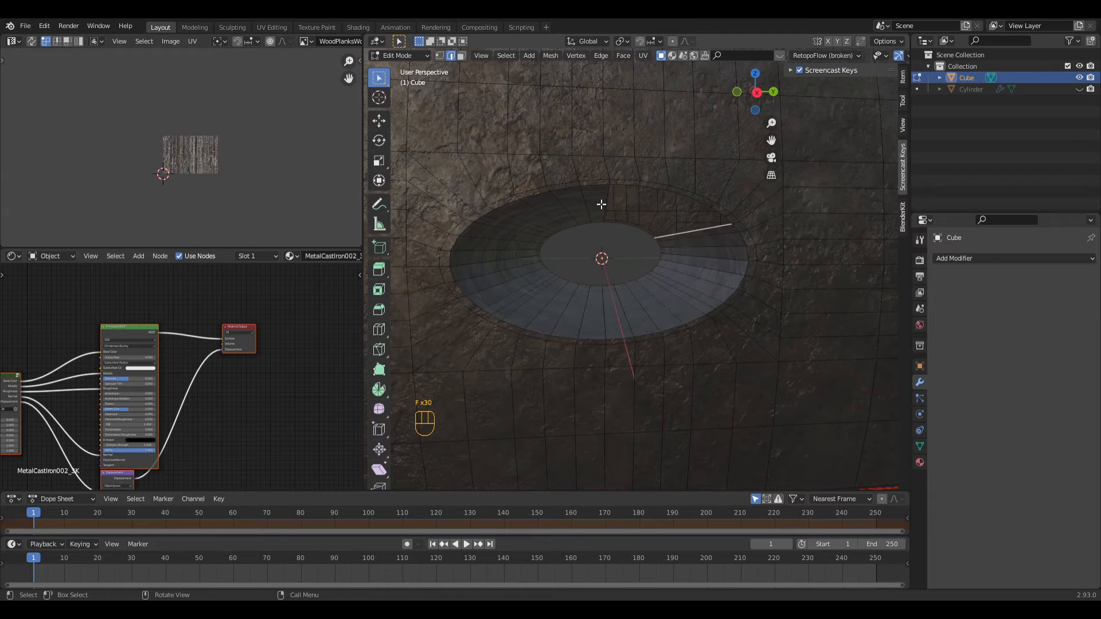
Undo the series of wall faces filled between the two oval openings
{"action": "key", "text": "ctrl+z"}
{"action": "key", "text": "ctrl+z"}
{"action": "key", "text": "ctrl+z"}
{"action": "key", "text": "ctrl+z"}
{"action": "key", "text": "ctrl+z"}
{"action": "key", "text": "ctrl+z"}
{"action": "key", "text": "ctrl+z"}
{"action": "key", "text": "ctrl+z"}
{"action": "key", "text": "ctrl+z"}
{"action": "key", "text": "ctrl+z"}
{"action": "key", "text": "ctrl+z"}
{"action": "key", "text": "ctrl+z"}
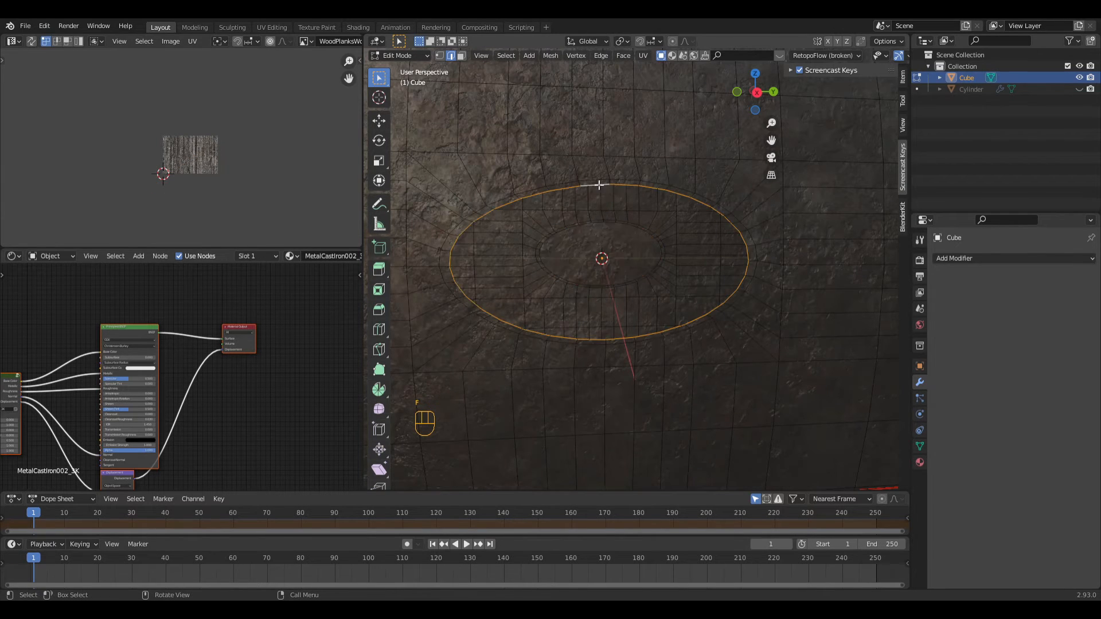
Fill the oval opening with a single face, and extrude the slightly scaled face into the head
{"action": "key", "text": "f"}
{"action": "scroll", "coordinate": [570, 224], "scroll_direction": "down", "scroll_amount": 3}
{"action": "middle_click_drag", "start_coordinate": [516, 227], "coordinate": [577, 233]}
{"action": "middle_click_drag", "start_coordinate": [637, 322], "coordinate": [617, 307]}
{"action": "scroll", "coordinate": [619, 311], "scroll_direction": "up", "scroll_amount": 2}
{"action": "key", "text": "s"}
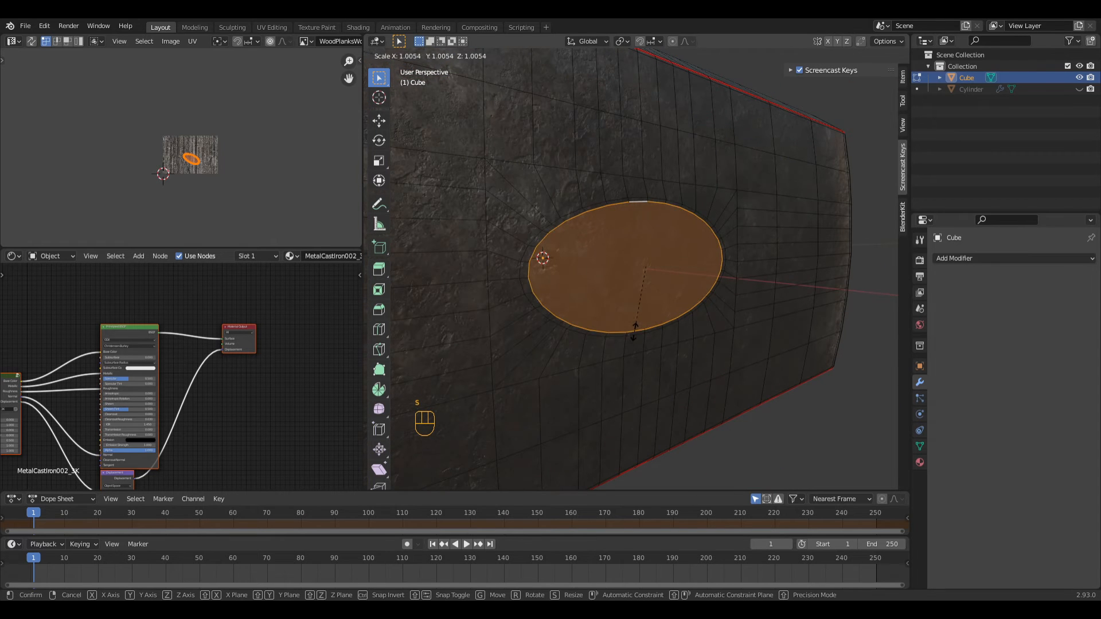
{"action": "left_click", "coordinate": [638, 331]}
{"action": "key", "text": "e"}
{"action": "left_click", "coordinate": [630, 328]}
Add two loop cuts around the recess wall, sliding the second with a factor of -1.000
{"action": "key", "text": "ctrl+r"}
{"action": "left_click", "coordinate": [714, 250]}
{"action": "left_click", "coordinate": [716, 253]}
{"action": "key", "text": "ctrl+r"}
{"action": "left_click", "coordinate": [711, 256]}
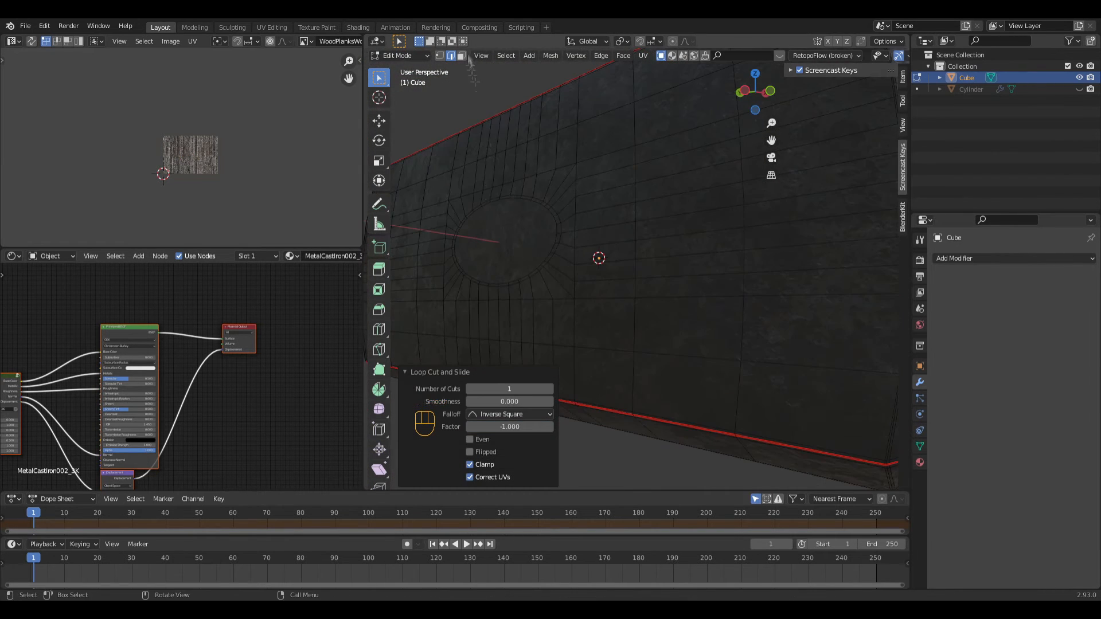
Extrude the oval face on the head's opposite side inward about 0.139 in and scale it to 0.993
{"action": "left_click", "coordinate": [499, 294]}
{"action": "key", "text": "e"}
{"action": "left_click", "coordinate": [551, 308]}
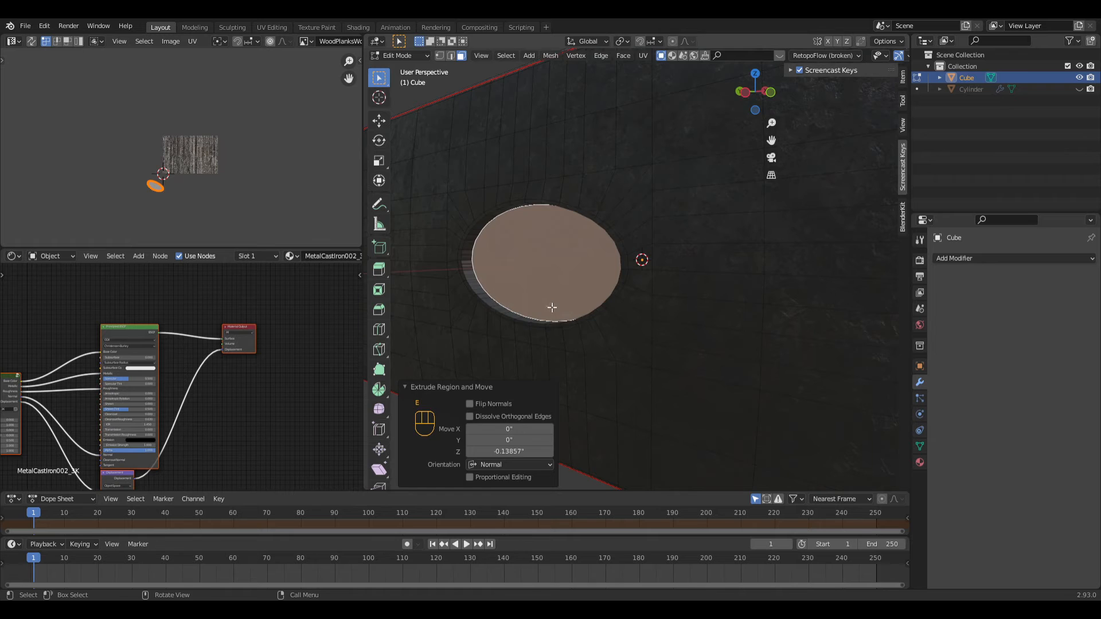
{"action": "key", "text": "s"}
{"action": "left_click", "coordinate": [506, 281]}
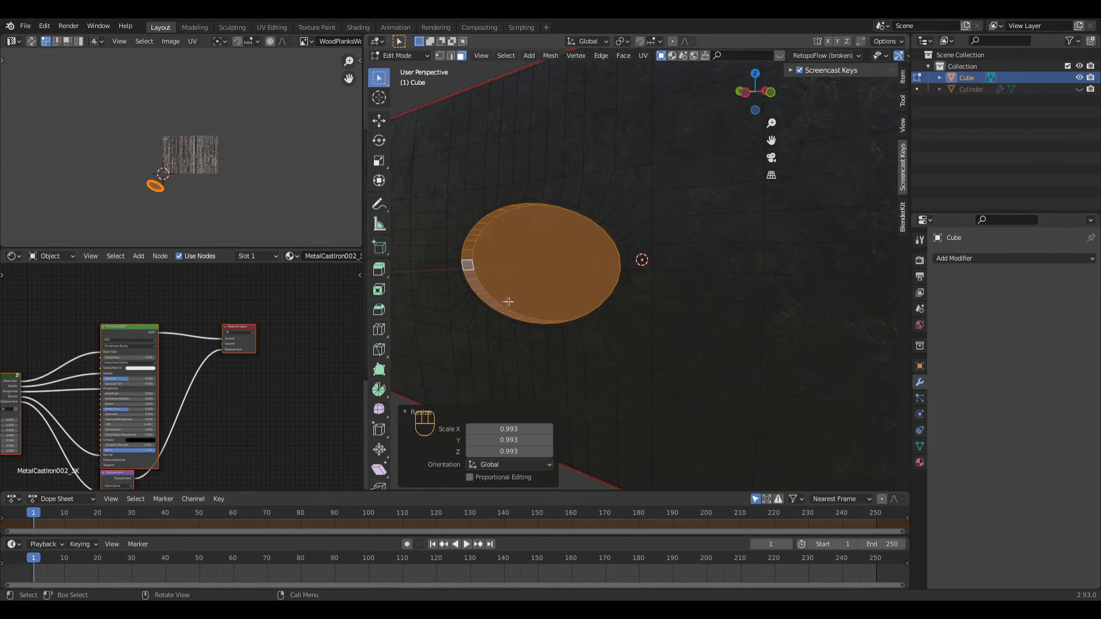
Add two loop cuts around the wall of the opposite recess
{"action": "key", "text": "ctrl+r"}
{"action": "left_click", "coordinate": [471, 251]}
{"action": "left_click", "coordinate": [468, 248]}
{"action": "key", "text": "ctrl+r"}
{"action": "left_click", "coordinate": [471, 246]}
{"action": "left_click", "coordinate": [481, 258]}
{"action": "key", "text": "Tab"}
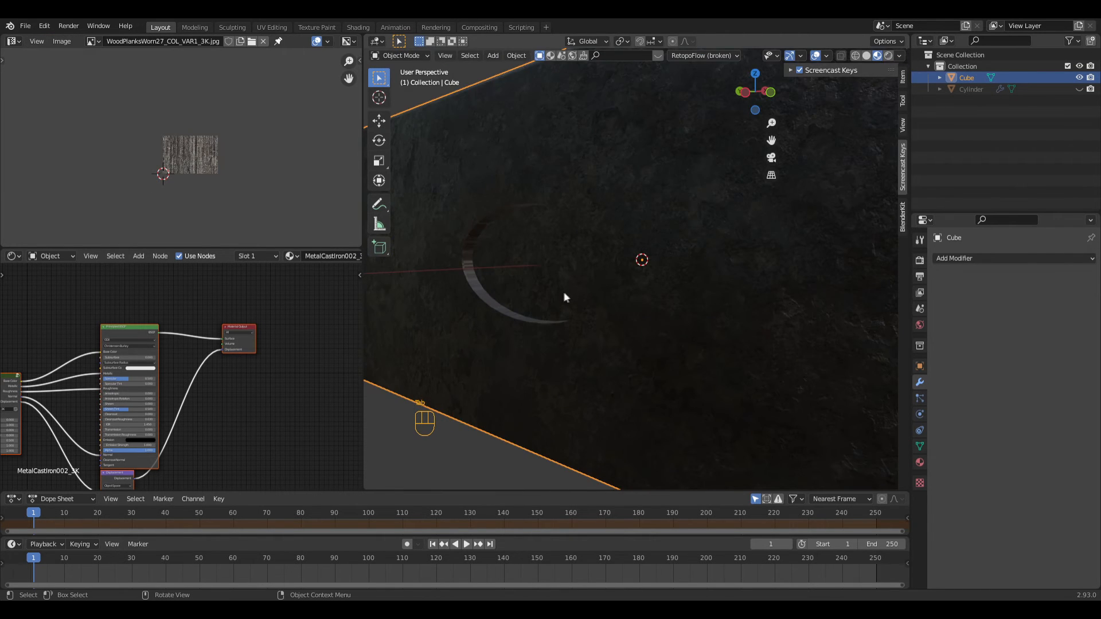
Select the edge loop around the opposite recess and check the recess from a low angle
{"action": "middle_click_drag", "start_coordinate": [570, 298], "coordinate": [477, 158]}
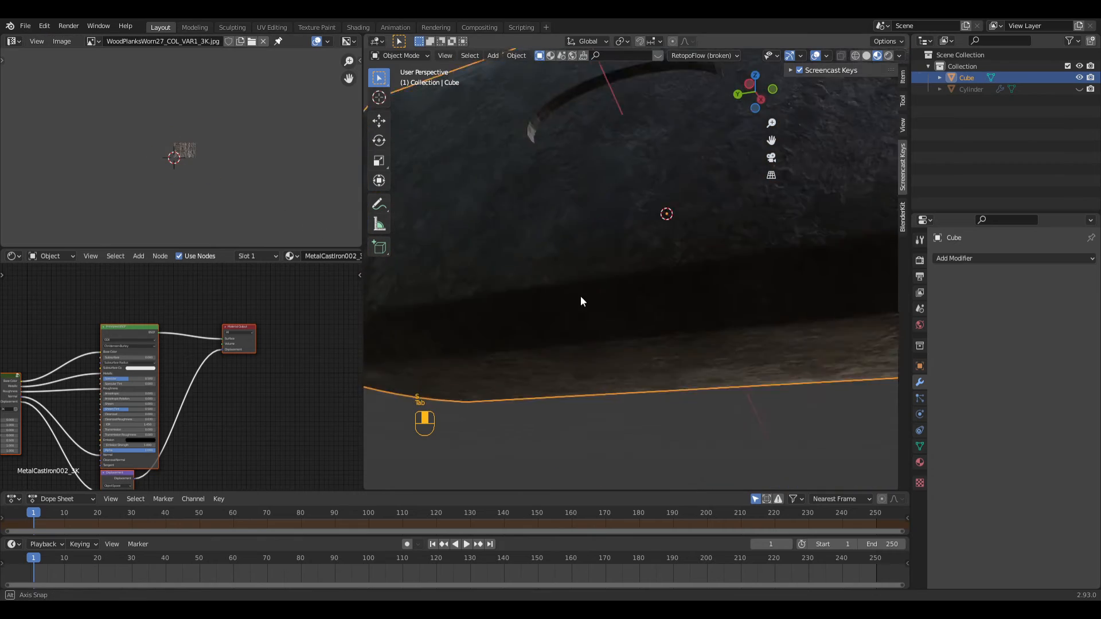
{"action": "key", "text": "Tab"}
{"action": "left_click", "coordinate": [473, 131], "text": "alt"}
{"action": "scroll", "coordinate": [477, 159], "scroll_direction": "down", "scroll_amount": 2}
{"action": "key", "text": "Tab"}
{"action": "key", "text": "Tab"}
{"action": "key", "text": "Tab"}
Switch to solid shading and scale the handle's whole mesh along Z in front view to fit the opening
{"action": "left_click", "coordinate": [645, 277]}
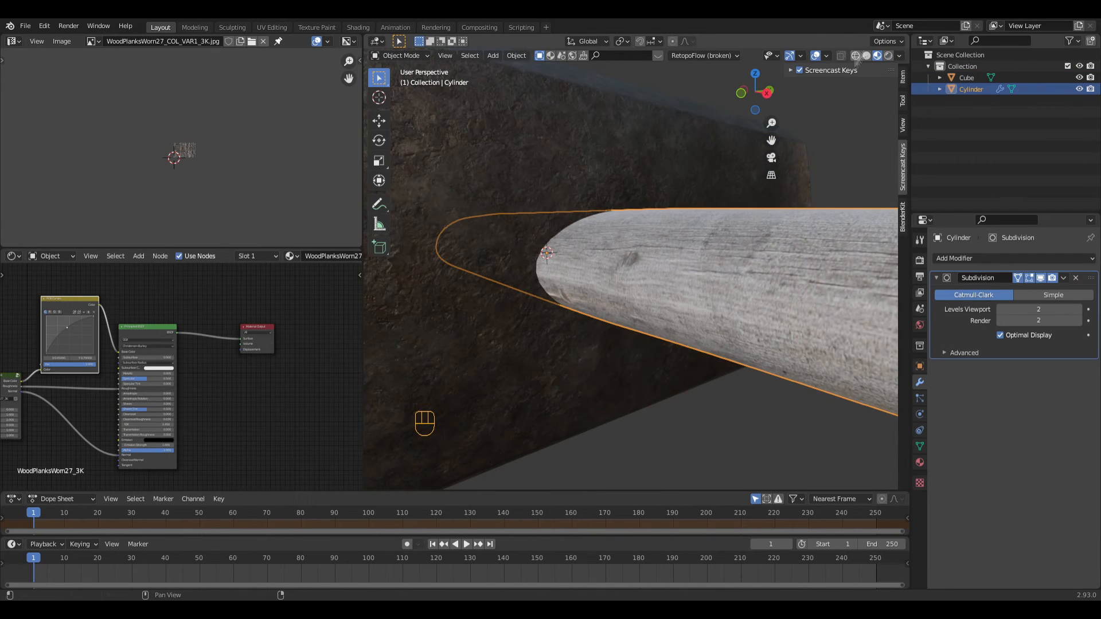
{"action": "left_click", "coordinate": [866, 55]}
{"action": "key", "text": "KP_1"}
{"action": "key", "text": "Tab"}
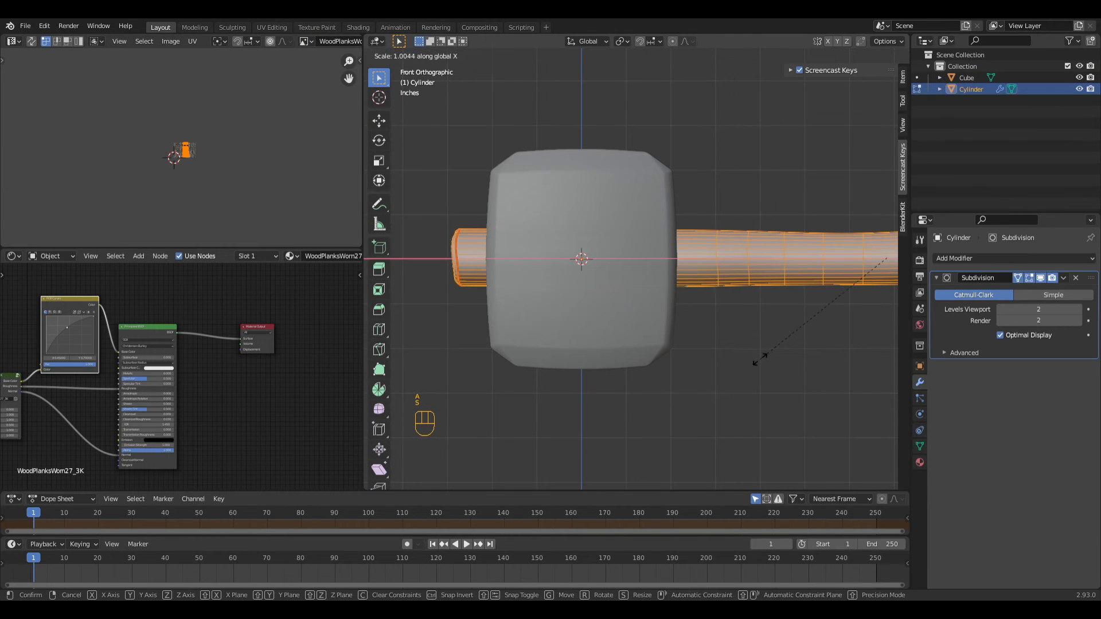
{"action": "key", "text": "s"}
{"action": "key", "text": "z"}
{"action": "left_click", "coordinate": [714, 393]}
{"action": "middle_click_drag", "start_coordinate": [688, 373], "coordinate": [648, 385]}
Bevel the edge loop around the head's handle opening with one segment and a width of about 0.036 in
{"action": "key", "text": "Tab"}
{"action": "scroll", "coordinate": [590, 285], "scroll_direction": "up", "scroll_amount": 3}
{"action": "left_click", "coordinate": [511, 212]}
{"action": "key", "text": "Tab"}
{"action": "scroll", "coordinate": [508, 210], "scroll_direction": "up", "scroll_amount": 1}
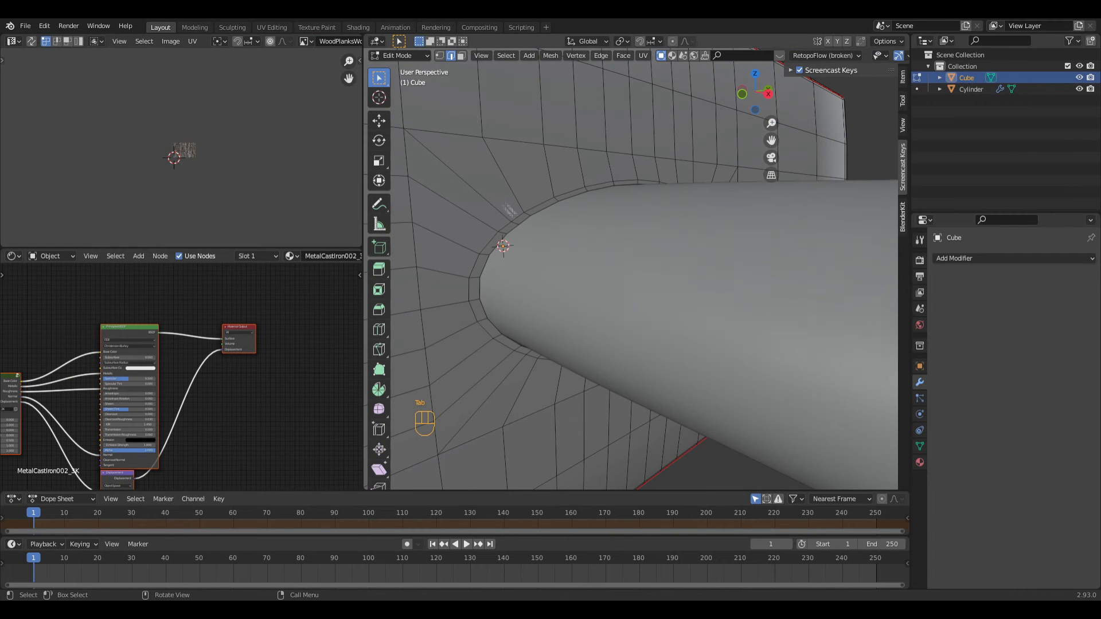
{"action": "left_click", "coordinate": [584, 321]}
{"action": "middle_click_drag", "start_coordinate": [585, 321], "coordinate": [597, 260]}
{"action": "key", "text": "ctrl+b"}
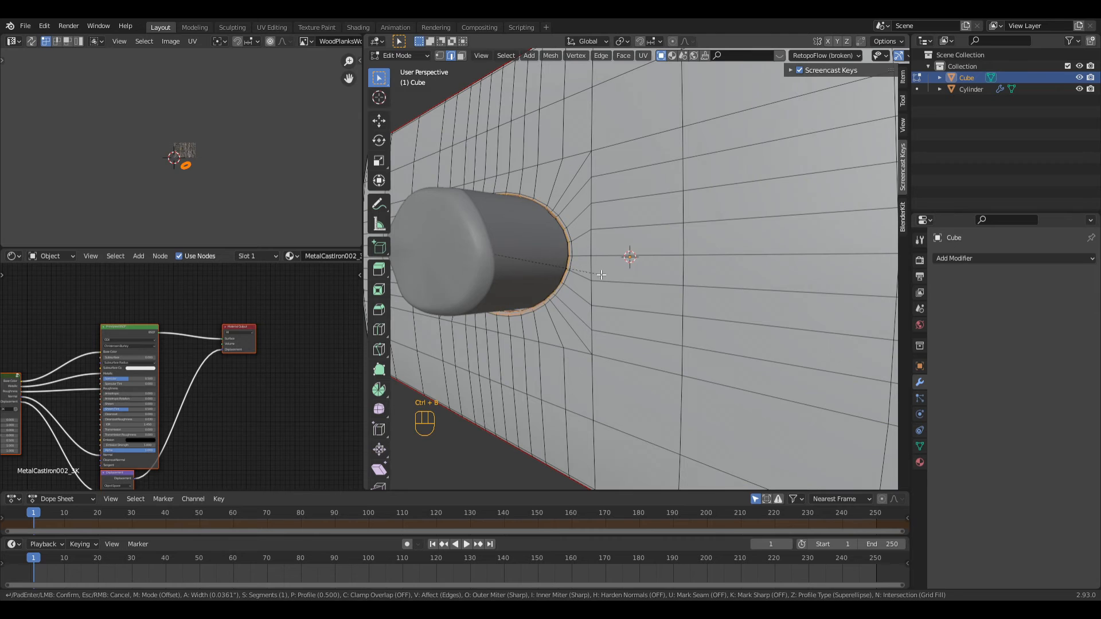
{"action": "left_click", "coordinate": [603, 277]}
Examine how the bevelled head and the handle fit together from an angled view
{"action": "key", "text": "Tab"}
{"action": "scroll", "coordinate": [611, 286], "scroll_direction": "down", "scroll_amount": 5}
{"action": "key", "text": "Tab"}
{"action": "key", "text": "Tab"}
{"action": "mouse_move", "coordinate": [611, 287]}
{"action": "middle_mouse_down"}
{"action": "mouse_move", "coordinate": [643, 374]}
{"action": "mouse_move", "coordinate": [590, 282]}
{"action": "mouse_move", "coordinate": [539, 296]}
{"action": "mouse_move", "coordinate": [573, 246]}
{"action": "mouse_move", "coordinate": [619, 270]}
{"action": "middle_mouse_up"}
{"action": "key", "text": "Tab"}
{"action": "key", "text": "Tab"}
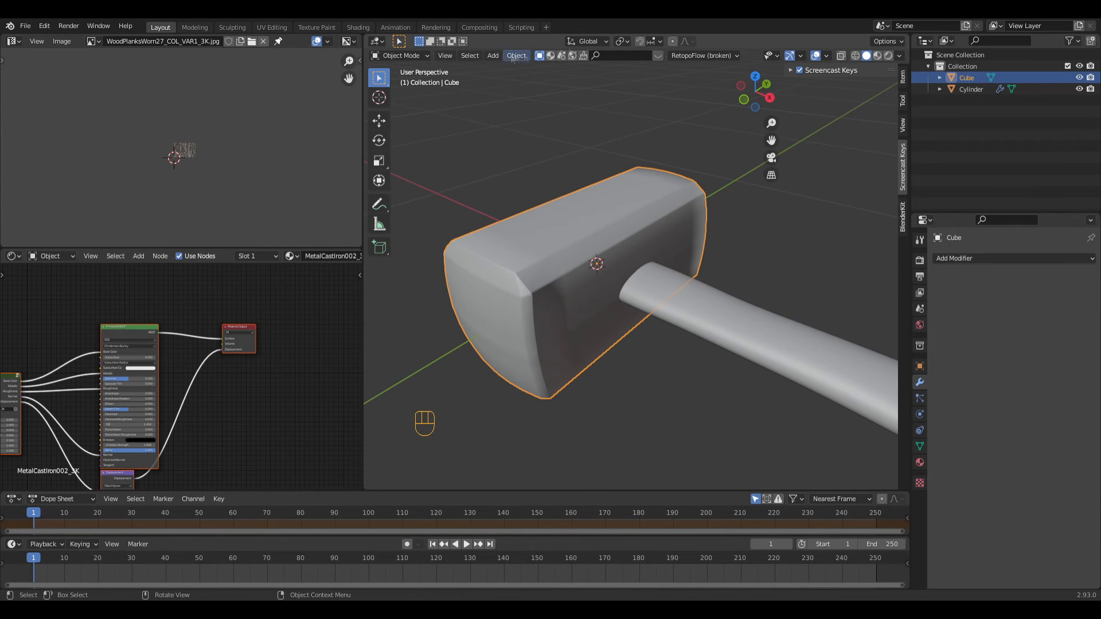
Switch to material preview shading and add a loop cut to the hammer head, slid close to its end edge
{"action": "left_click", "coordinate": [877, 55]}
{"action": "middle_click_drag", "start_coordinate": [576, 327], "coordinate": [538, 186]}
{"action": "key", "text": "Tab"}
{"action": "key", "text": "Tab"}
{"action": "scroll", "coordinate": [551, 261], "scroll_direction": "up", "scroll_amount": 3}
{"action": "key", "text": "Tab"}
{"action": "key", "text": "ctrl+r"}
{"action": "left_click", "coordinate": [552, 188]}
{"action": "left_click", "coordinate": [517, 195]}
{"action": "middle_click_drag", "start_coordinate": [533, 229], "coordinate": [692, 287]}
{"action": "key", "text": "Tab"}
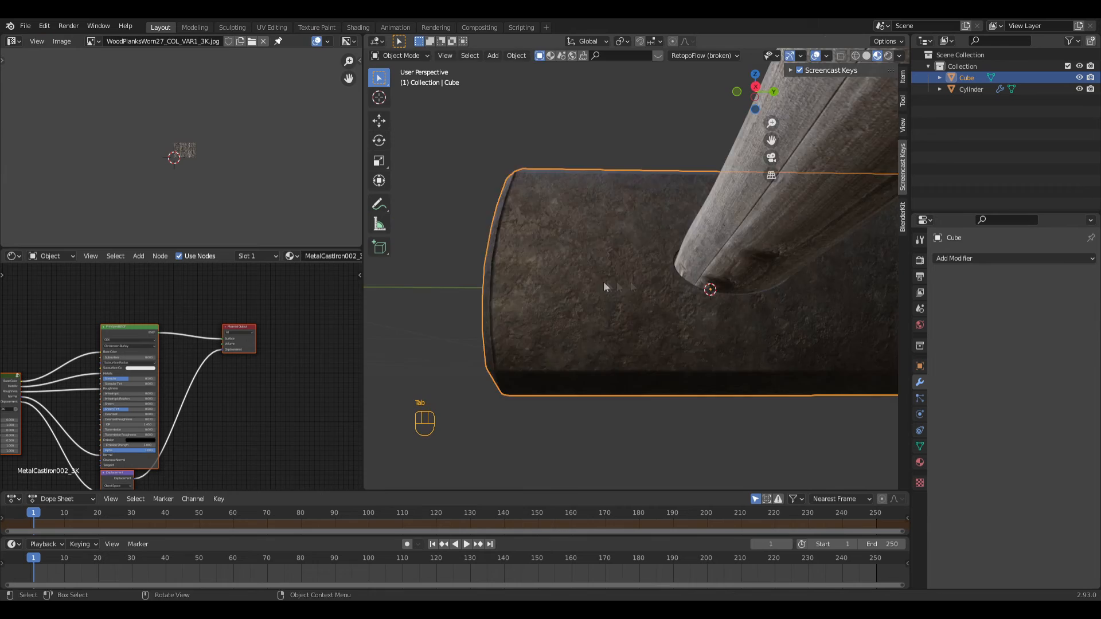
Dissolve the extra vertical edge loop beside the worn edge at the end of the head
{"action": "middle_click_drag", "start_coordinate": [573, 275], "coordinate": [626, 278]}
{"action": "scroll", "coordinate": [626, 277], "scroll_direction": "up", "scroll_amount": 3}
{"action": "key", "text": "Tab"}
{"action": "scroll", "coordinate": [574, 264], "scroll_direction": "up", "scroll_amount": 3}
{"action": "middle_click_drag", "start_coordinate": [516, 252], "coordinate": [565, 258], "text": "shift"}
{"action": "left_click", "coordinate": [614, 221], "text": "alt"}
{"action": "right_click", "coordinate": [613, 221]}
{"action": "left_click", "coordinate": [590, 370]}
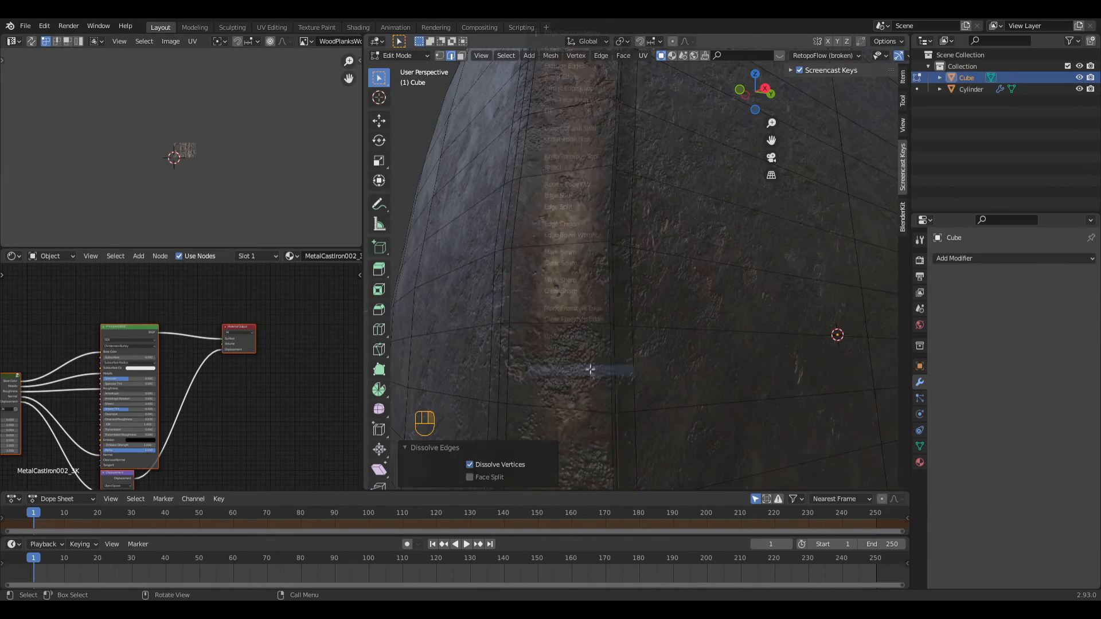
Edge-slide the vertical edge loop bordering the head's worn end edge
{"action": "scroll", "coordinate": [590, 369], "scroll_direction": "down", "scroll_amount": 3}
{"action": "key", "text": "Tab"}
{"action": "mouse_move", "coordinate": [665, 347]}
{"action": "middle_mouse_down"}
{"action": "mouse_move", "coordinate": [683, 356]}
{"action": "mouse_move", "coordinate": [662, 344]}
{"action": "middle_mouse_up"}
{"action": "key", "text": "Tab"}
{"action": "scroll", "coordinate": [607, 295], "scroll_direction": "up", "scroll_amount": 3}
{"action": "left_click", "coordinate": [531, 223], "text": "alt"}
{"action": "scroll", "coordinate": [597, 261], "scroll_direction": "down", "scroll_amount": 3}
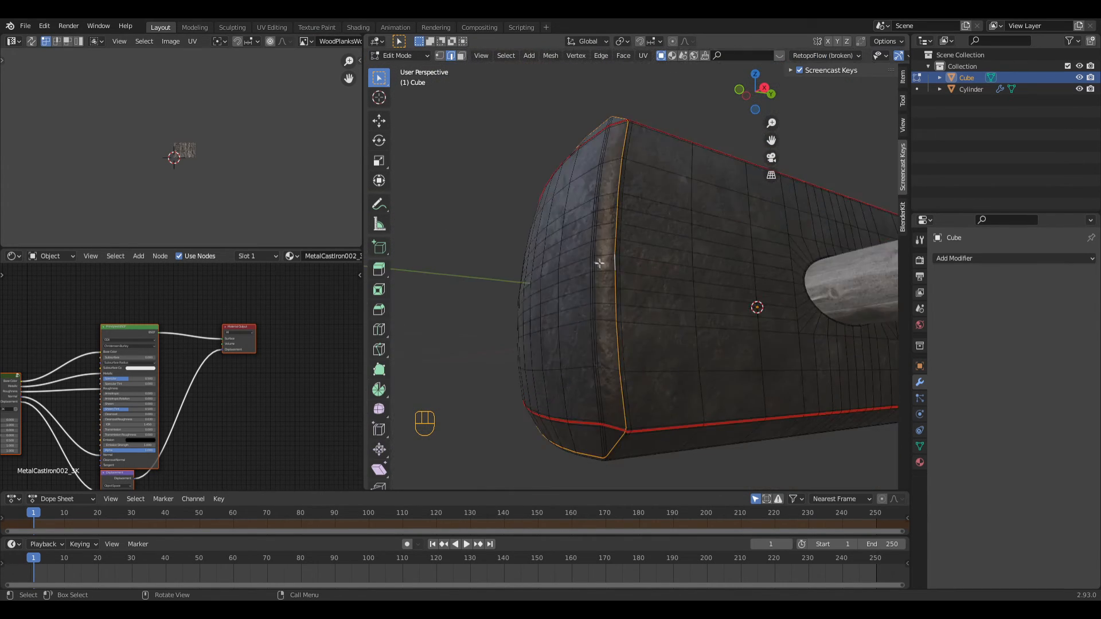
{"action": "scroll", "coordinate": [598, 262], "scroll_direction": "up", "scroll_amount": 3}
{"action": "key", "text": "g"}
{"action": "key", "text": "g"}
{"action": "left_click", "coordinate": [633, 281]}
Edge-slide the matching vertical edge loop near the opposite end of the head
{"action": "key", "text": "Tab"}
{"action": "scroll", "coordinate": [665, 309], "scroll_direction": "down", "scroll_amount": 4}
{"action": "mouse_move", "coordinate": [665, 309]}
{"action": "middle_mouse_down"}
{"action": "mouse_move", "coordinate": [707, 325]}
{"action": "mouse_move", "coordinate": [613, 358]}
{"action": "mouse_move", "coordinate": [590, 322]}
{"action": "mouse_move", "coordinate": [660, 327]}
{"action": "middle_mouse_up"}
{"action": "key", "text": "Tab"}
{"action": "scroll", "coordinate": [660, 326], "scroll_direction": "up", "scroll_amount": 3}
{"action": "mouse_move", "coordinate": [659, 327]}
{"action": "middle_mouse_down", "text": "shift"}
{"action": "mouse_move", "coordinate": [682, 338]}
{"action": "mouse_move", "coordinate": [659, 336]}
{"action": "middle_mouse_up", "text": "shift"}
{"action": "left_click", "coordinate": [761, 278], "text": "alt"}
{"action": "key", "text": "g"}
{"action": "key", "text": "g"}
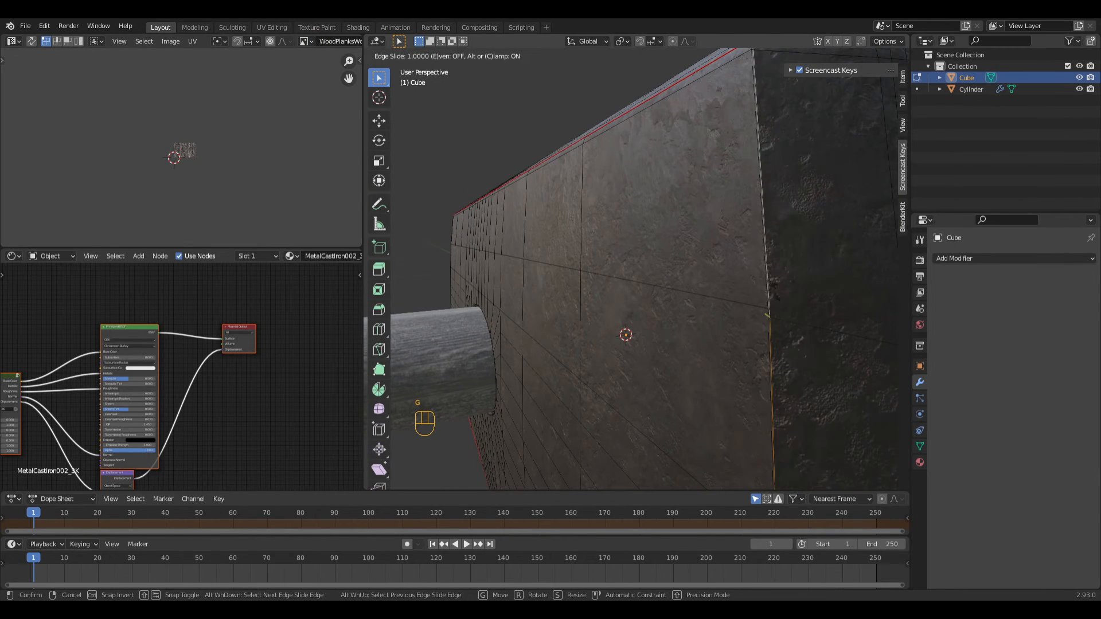
{"action": "key", "text": "g"}
{"action": "key", "text": "g"}
{"action": "left_click", "coordinate": [795, 292]}
Examine the adjusted head edges and the handle from several angles and distances
{"action": "key", "text": "Tab"}
{"action": "middle_click_drag", "start_coordinate": [796, 292], "coordinate": [751, 327]}
{"action": "middle_click_drag", "start_coordinate": [751, 327], "coordinate": [538, 344]}
{"action": "scroll", "coordinate": [659, 337], "scroll_direction": "down", "scroll_amount": 5}
{"action": "middle_click_drag", "start_coordinate": [539, 344], "coordinate": [622, 235]}
{"action": "scroll", "coordinate": [693, 333], "scroll_direction": "up", "scroll_amount": 6}
{"action": "scroll", "coordinate": [610, 322], "scroll_direction": "down", "scroll_amount": 8}
{"action": "left_click", "coordinate": [729, 354]}
{"action": "scroll", "coordinate": [602, 359], "scroll_direction": "up", "scroll_amount": 4}
Select the handle's grip section by hiding a face loop at each end, selecting the linked faces between, and revealing the loops
{"action": "left_click", "coordinate": [609, 351]}
{"action": "left_click", "coordinate": [619, 319]}
{"action": "left_click", "coordinate": [640, 232]}
{"action": "key", "text": "Tab"}
{"action": "middle_click_drag", "start_coordinate": [657, 288], "coordinate": [633, 284]}
{"action": "left_click", "coordinate": [463, 56]}
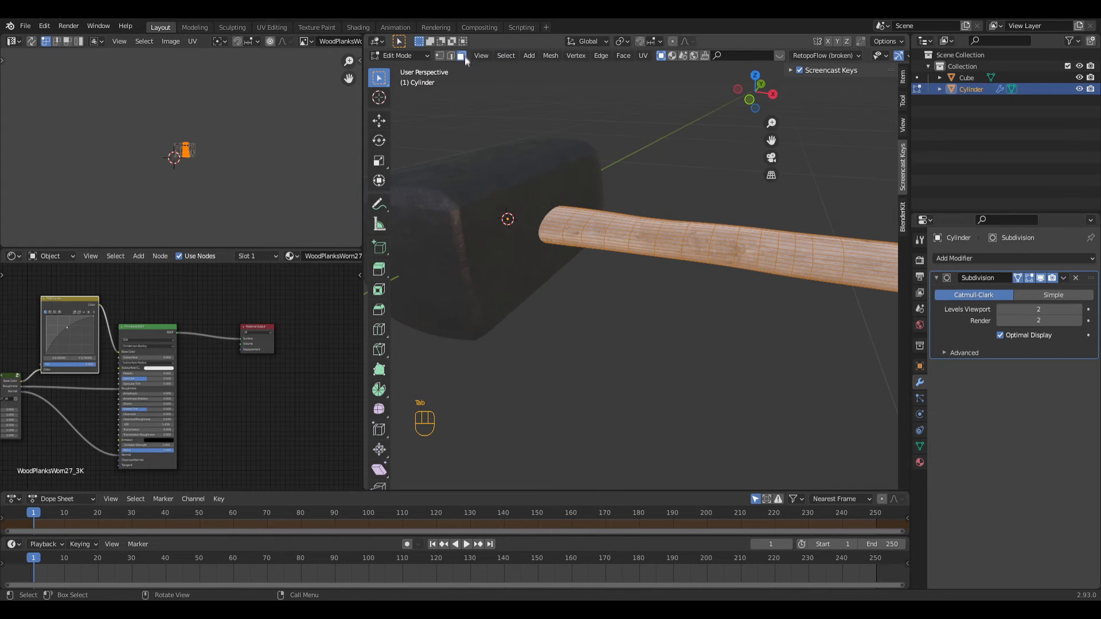
{"action": "key", "text": "alt+a"}
{"action": "left_click", "coordinate": [823, 257], "text": "alt+shift"}
{"action": "key", "text": "h"}
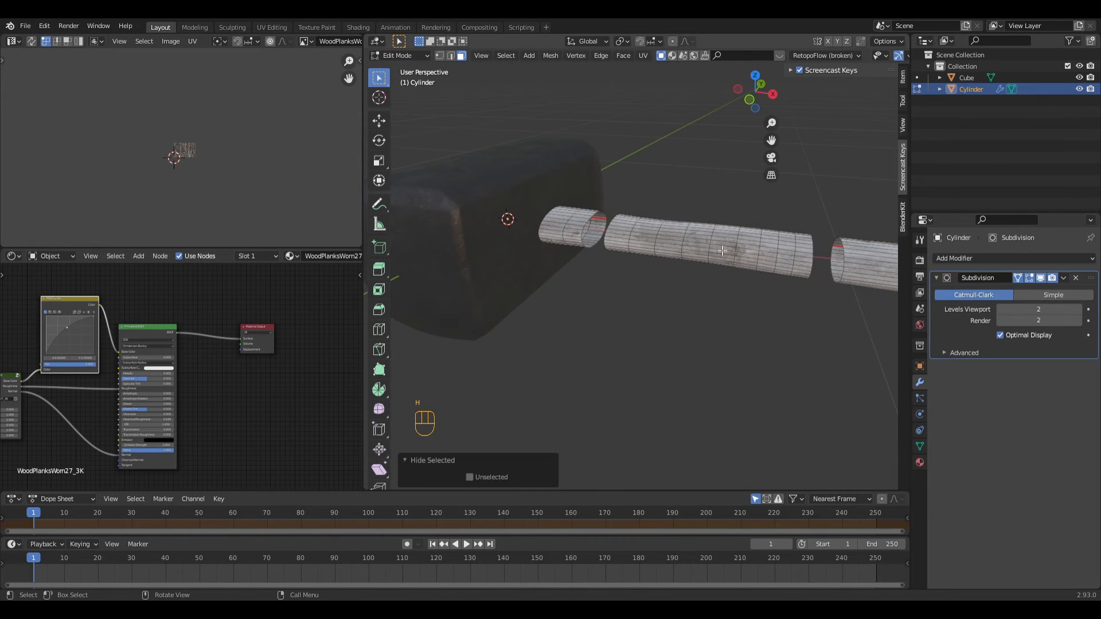
{"action": "key", "text": "l"}
{"action": "key", "text": "alt+h"}
Duplicate the selected grip faces in place and separate them into their own object
{"action": "key", "text": "shift+d"}
{"action": "right_click", "coordinate": [636, 334]}
{"action": "right_click", "coordinate": [640, 248]}
{"action": "mouse_move", "coordinate": [636, 432]}
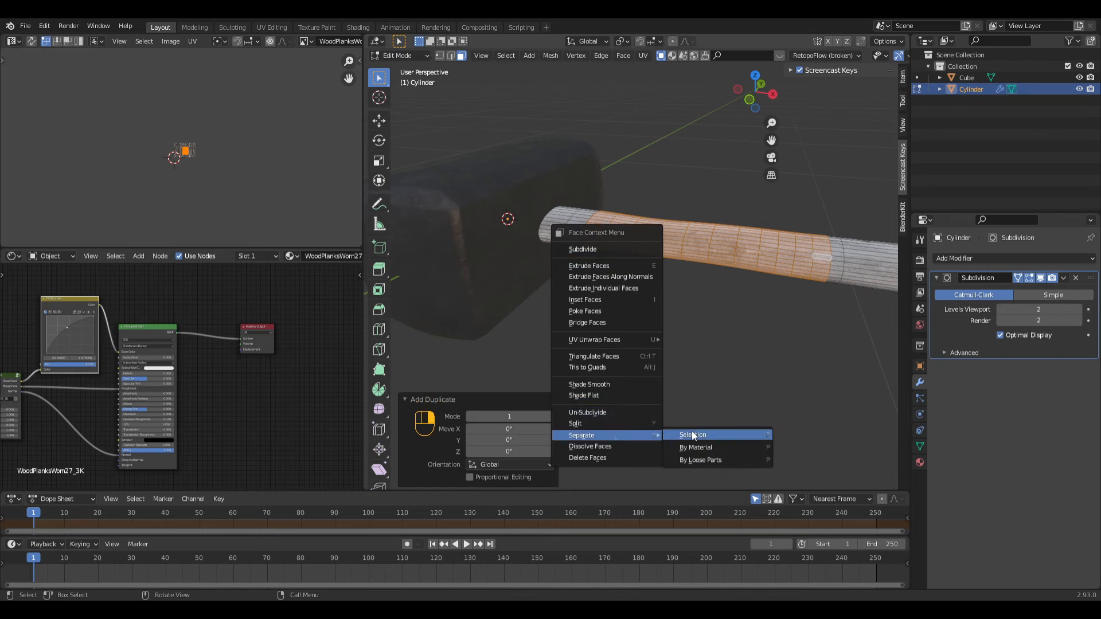
{"action": "left_click", "coordinate": [712, 434]}
Extrude all faces of the separated sleeve 0.115 in along their normals, hiding the wooden handle while working
{"action": "key", "text": "Tab"}
{"action": "key", "text": "h"}
{"action": "key", "text": "Tab"}
{"action": "key", "text": "a"}
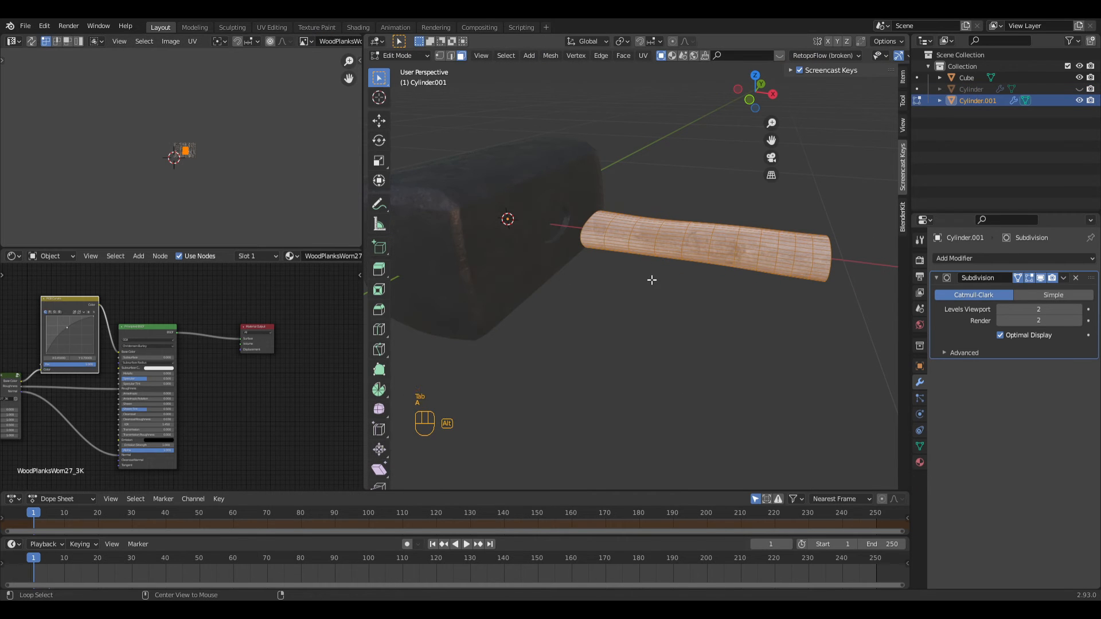
{"action": "key", "text": "alt+e"}
{"action": "left_click", "coordinate": [658, 291]}
{"action": "left_click", "coordinate": [686, 308]}
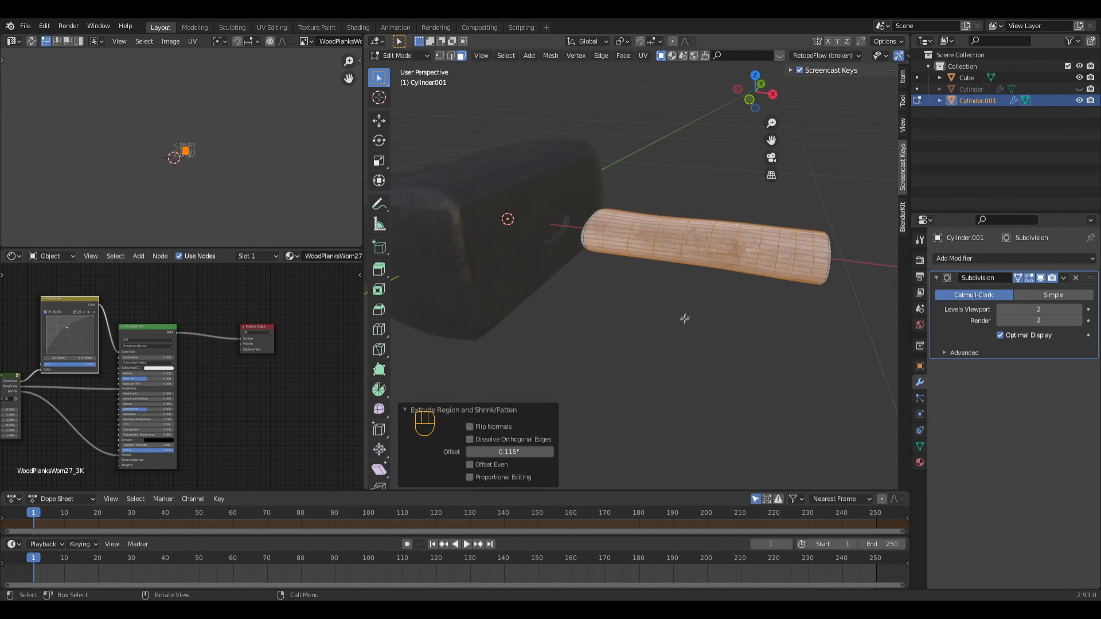
{"action": "key", "text": "Tab"}
{"action": "key", "text": "alt+h"}
Load and apply the FabricLeatherBlack001_3K material from the Poliigon texture list to the sleeve
{"action": "left_click", "coordinate": [920, 462]}
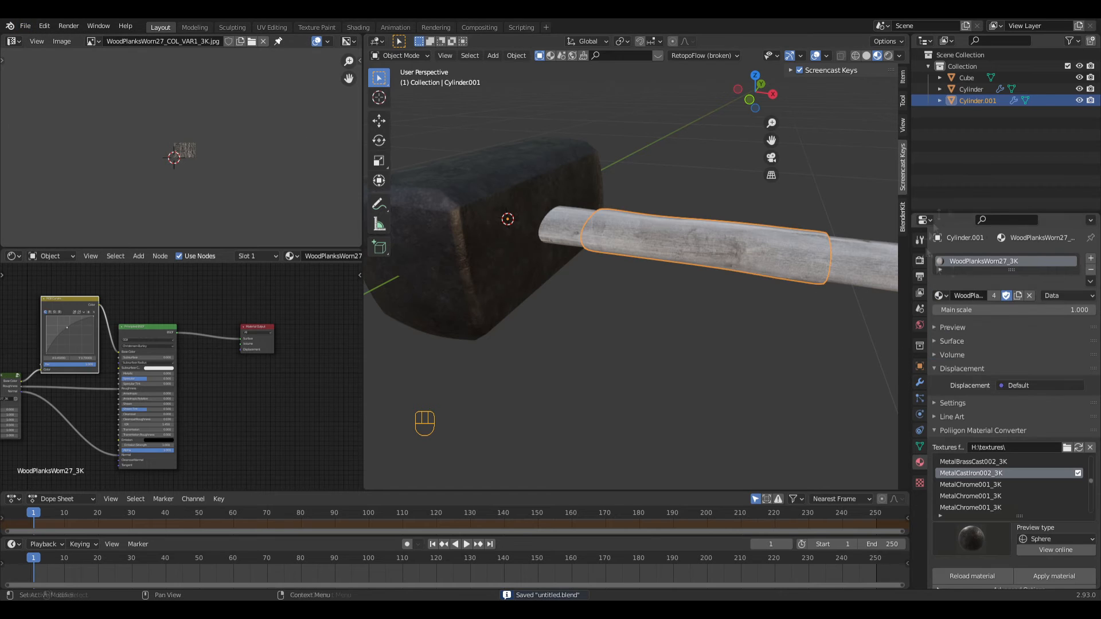
{"action": "scroll", "coordinate": [962, 484], "scroll_direction": "down", "scroll_amount": 5}
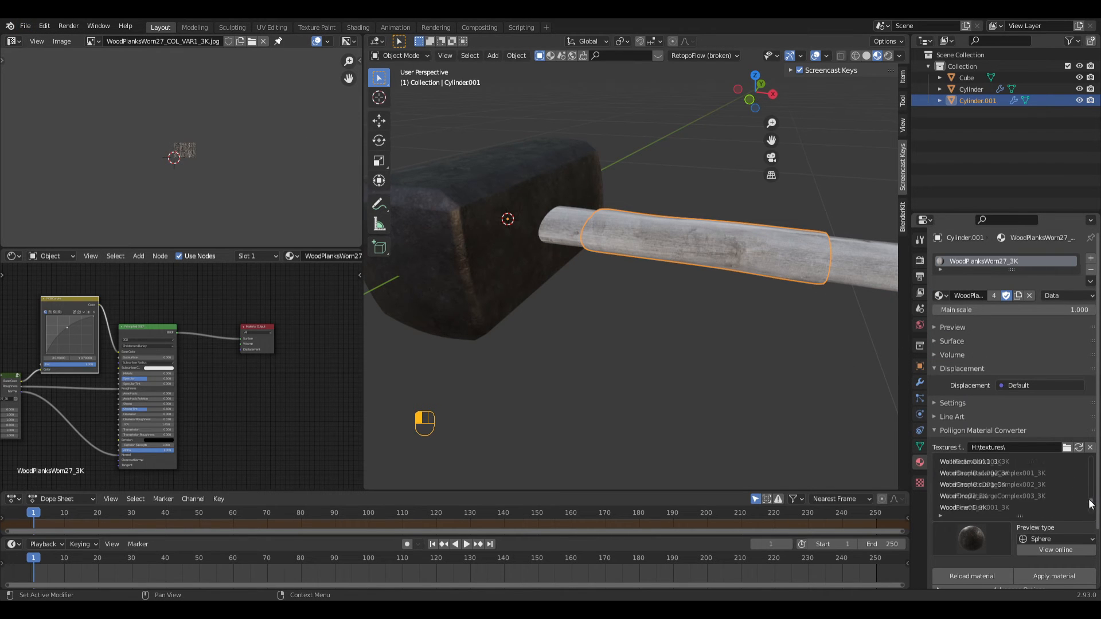
{"action": "scroll", "coordinate": [1035, 473], "scroll_direction": "up", "scroll_amount": 10}
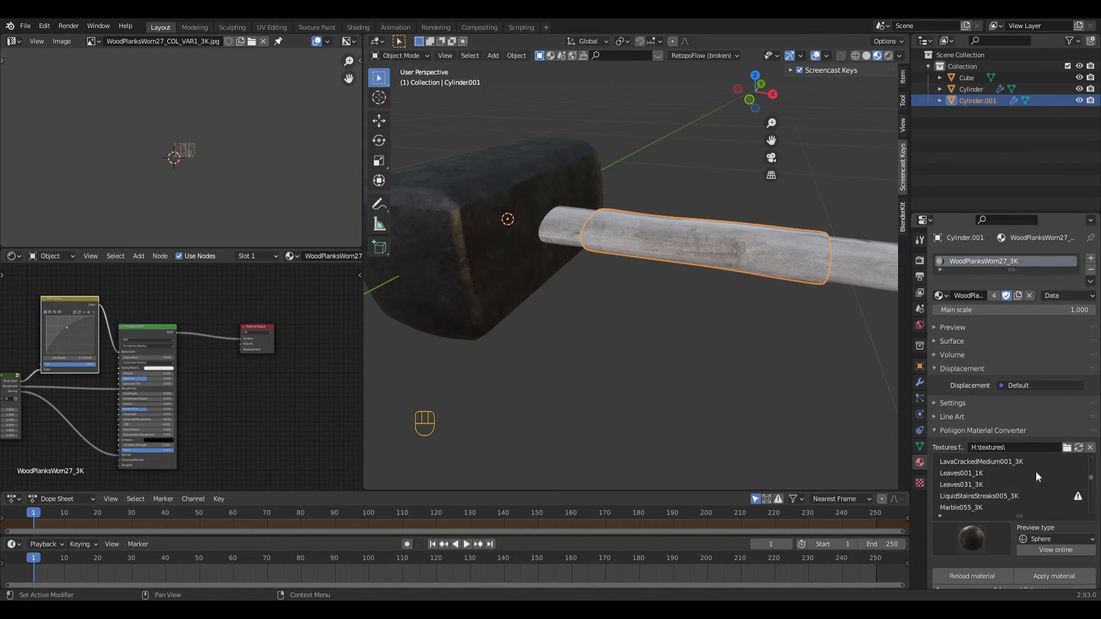
{"action": "left_click_drag", "start_coordinate": [1094, 474], "coordinate": [1093, 464]}
{"action": "scroll", "coordinate": [956, 500], "scroll_direction": "down", "scroll_amount": 9}
{"action": "left_click", "coordinate": [976, 506]}
{"action": "scroll", "coordinate": [976, 507], "scroll_direction": "down", "scroll_amount": 2}
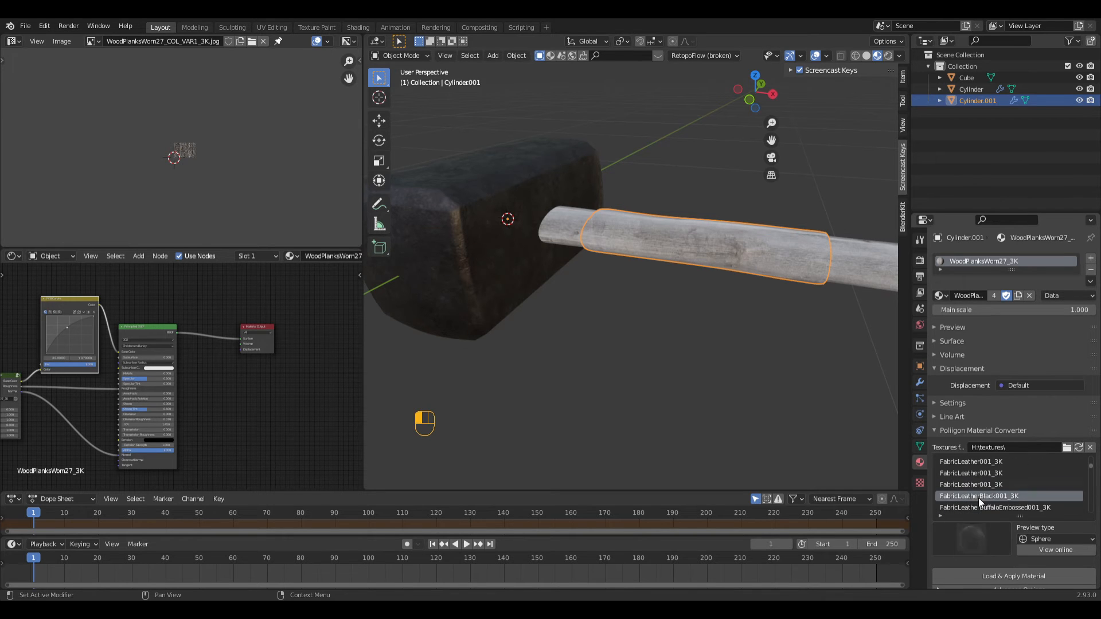
{"action": "left_click", "coordinate": [1015, 576]}
Select all of the leather sleeve's UVs and scale them to adjust the leather grain
{"action": "left_click", "coordinate": [688, 321]}
{"action": "middle_click_drag", "start_coordinate": [659, 321], "coordinate": [540, 364]}
{"action": "scroll", "coordinate": [634, 418], "scroll_direction": "down", "scroll_amount": 5}
{"action": "scroll", "coordinate": [637, 410], "scroll_direction": "up", "scroll_amount": 6}
{"action": "left_click", "coordinate": [692, 253]}
{"action": "key", "text": "Tab"}
{"action": "key", "text": "a"}
{"action": "key", "text": "a"}
{"action": "key", "text": "s"}
{"action": "left_click", "coordinate": [322, 223]}
{"action": "key", "text": "Tab"}
{"action": "scroll", "coordinate": [631, 298], "scroll_direction": "down", "scroll_amount": 4}
{"action": "left_click", "coordinate": [651, 346]}
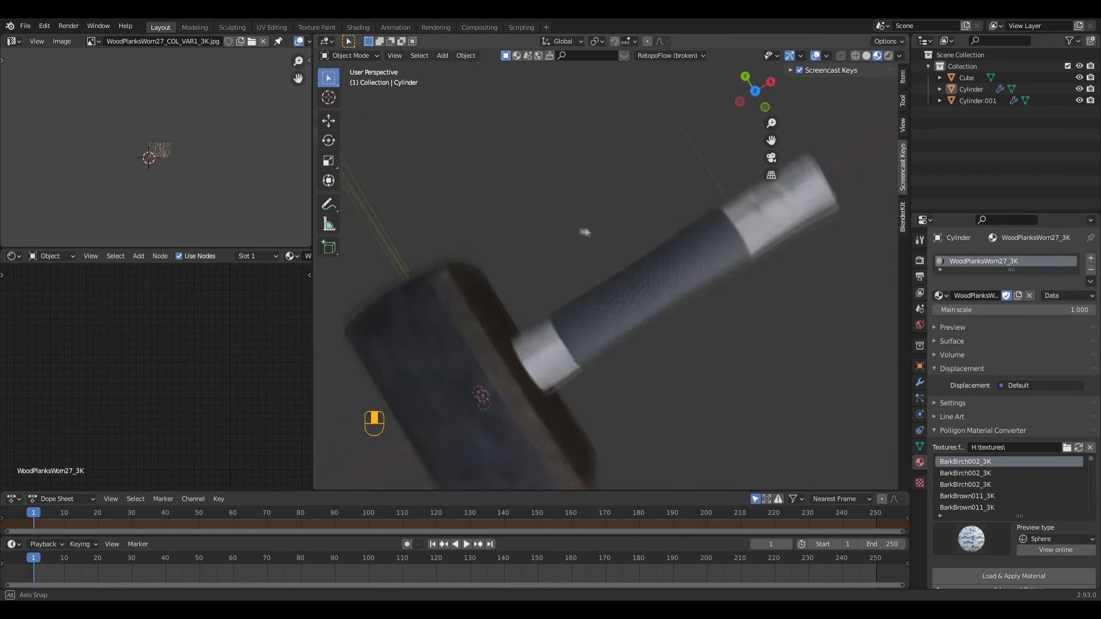
Import the Draco glow image as a plane in bottom view
{"action": "mouse_move", "coordinate": [584, 233]}
{"action": "middle_mouse_down"}
{"action": "mouse_move", "coordinate": [711, 420]}
{"action": "mouse_move", "coordinate": [628, 408]}
{"action": "middle_mouse_up"}
{"action": "right_click", "coordinate": [628, 408]}
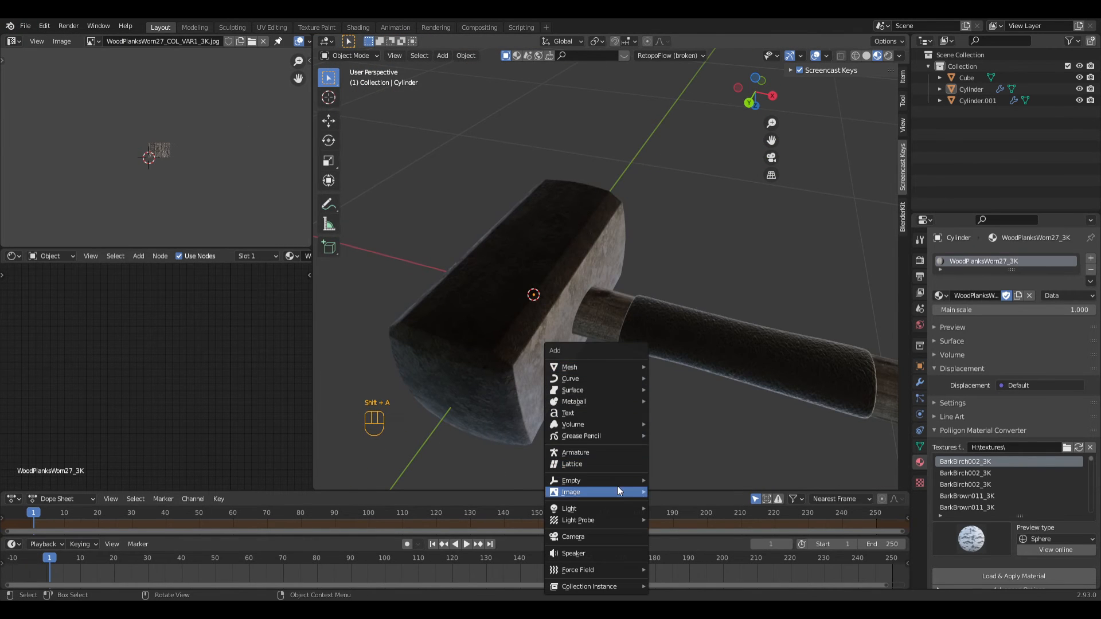
{"action": "left_click", "coordinate": [669, 511]}
{"action": "key", "text": "ctrl+KP_7"}
{"action": "key", "text": "shift+a"}
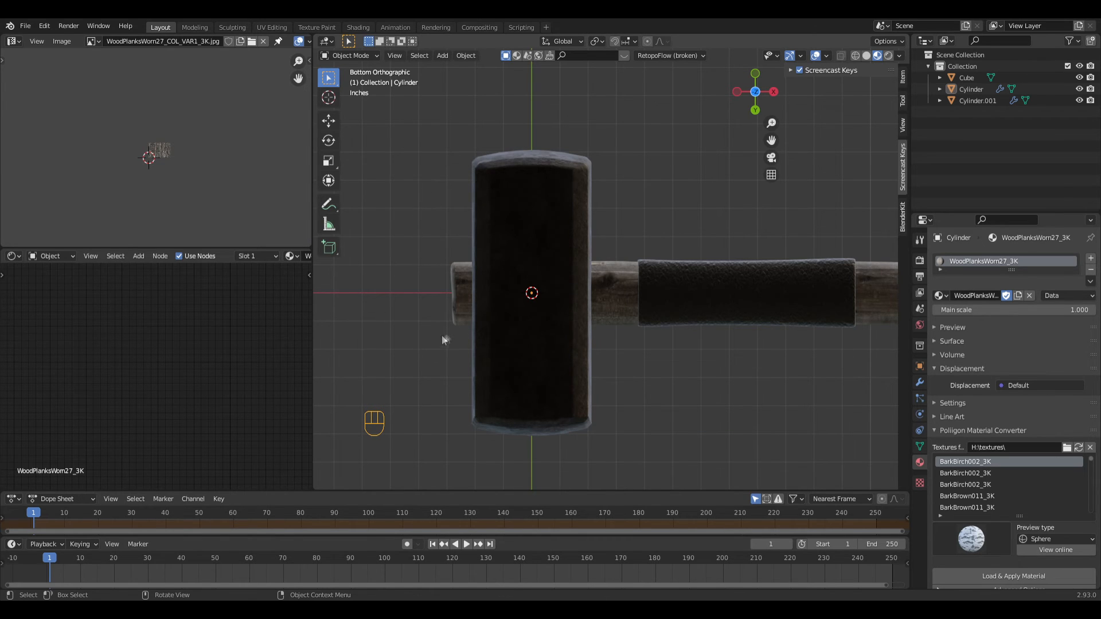
{"action": "left_click", "coordinate": [727, 467]}
Rotate the Draco glow plane 90° about Z and flip it 180° about X
{"action": "scroll", "coordinate": [627, 348], "scroll_direction": "down", "scroll_amount": 9}
{"action": "scroll", "coordinate": [624, 352], "scroll_direction": "up", "scroll_amount": 2}
{"action": "type", "text": "r90"}
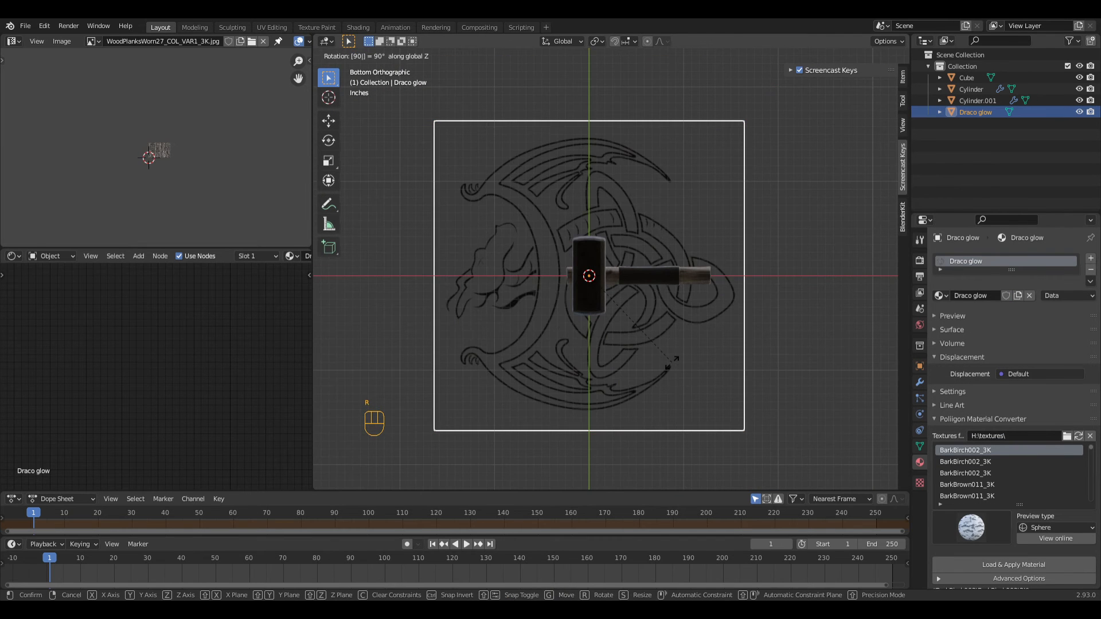
{"action": "key", "text": "Return"}
{"action": "type", "text": "ry180"}
{"action": "key", "text": "Escape"}
{"action": "type", "text": "rx180"}
{"action": "key", "text": "Return"}
Move the Draco glow plane down along Z in front view, below the hammer head
{"action": "key", "text": "KP_1"}
{"action": "key", "text": "g"}
{"action": "key", "text": "z"}
{"action": "left_click", "coordinate": [679, 338]}
{"action": "key", "text": "KP_7"}
{"action": "key", "text": "KP_1"}
{"action": "key", "text": "ctrl+KP_7"}
{"action": "key", "text": "KP_1"}
{"action": "key", "text": "g"}
{"action": "key", "text": "z"}
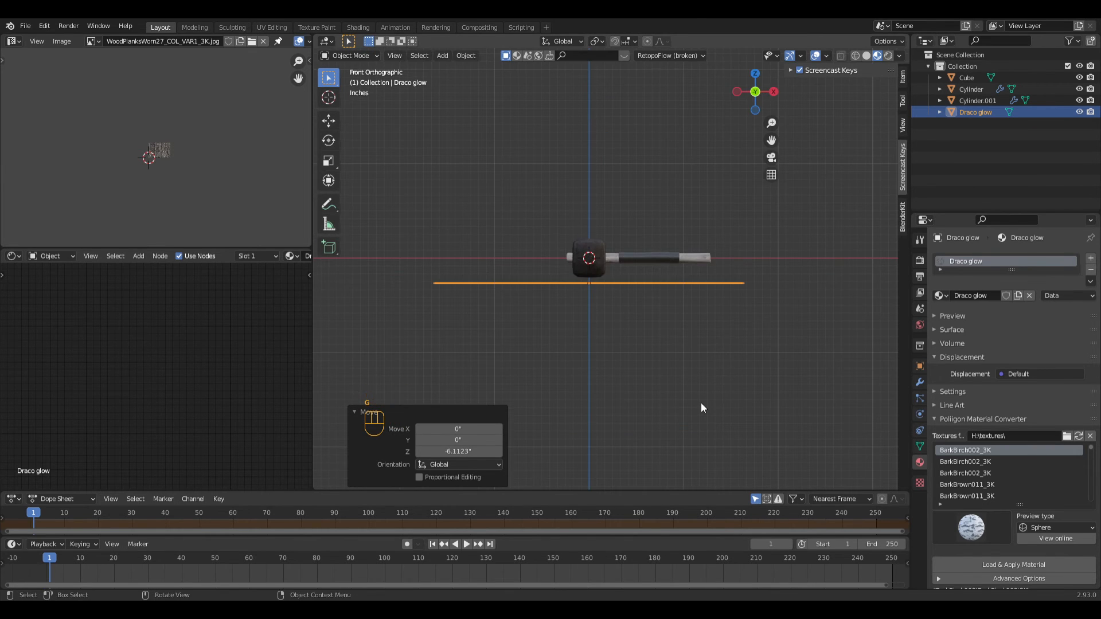
{"action": "left_click", "coordinate": [702, 406]}
Scale the Draco glow plane in bottom view to fit within the width of the head
{"action": "key", "text": "ctrl+KP_7"}
{"action": "key", "text": "s"}
{"action": "left_click", "coordinate": [585, 283]}
{"action": "scroll", "coordinate": [584, 284], "scroll_direction": "up", "scroll_amount": 11}
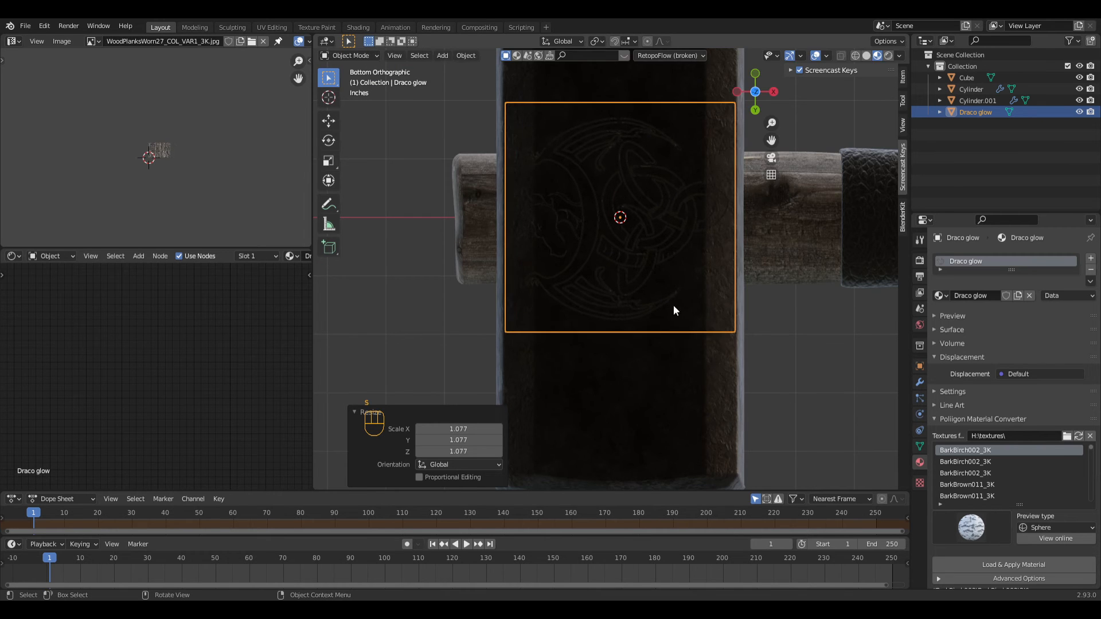
Subdivide the Draco glow plane's mesh
{"action": "key", "text": "Tab"}
{"action": "right_click", "coordinate": [500, 146]}
{"action": "left_click", "coordinate": [500, 145]}
{"action": "key", "text": "Tab"}
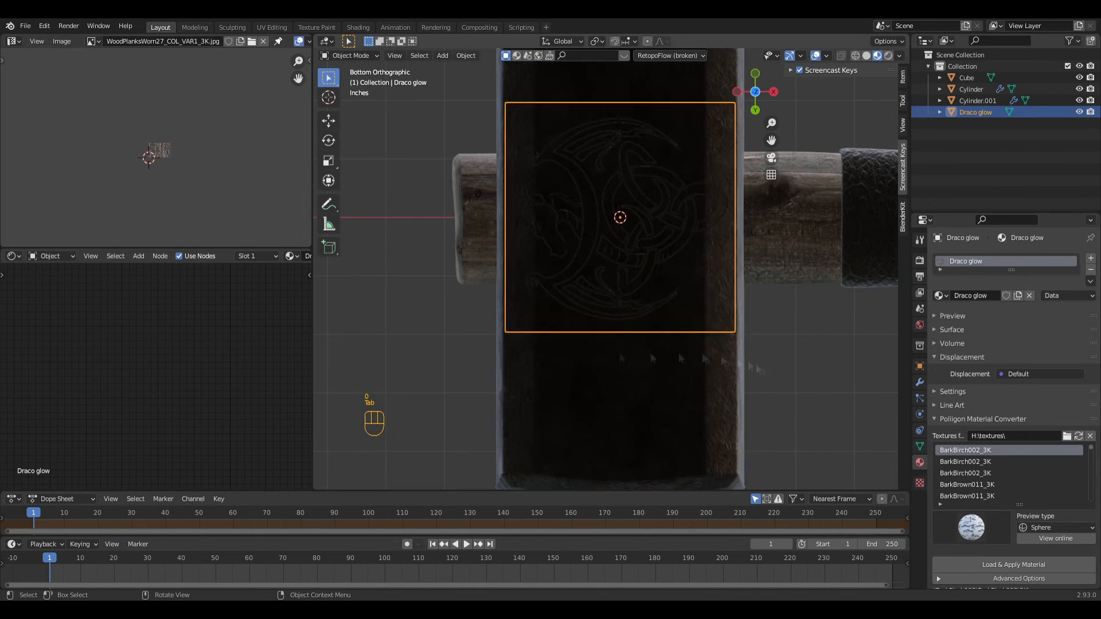
Add a Shrinkwrap modifier to the Draco glow plane using the Project method, with Cube as its target
{"action": "left_click", "coordinate": [919, 381]}
{"action": "left_click", "coordinate": [1012, 258]}
{"action": "left_click", "coordinate": [955, 372]}
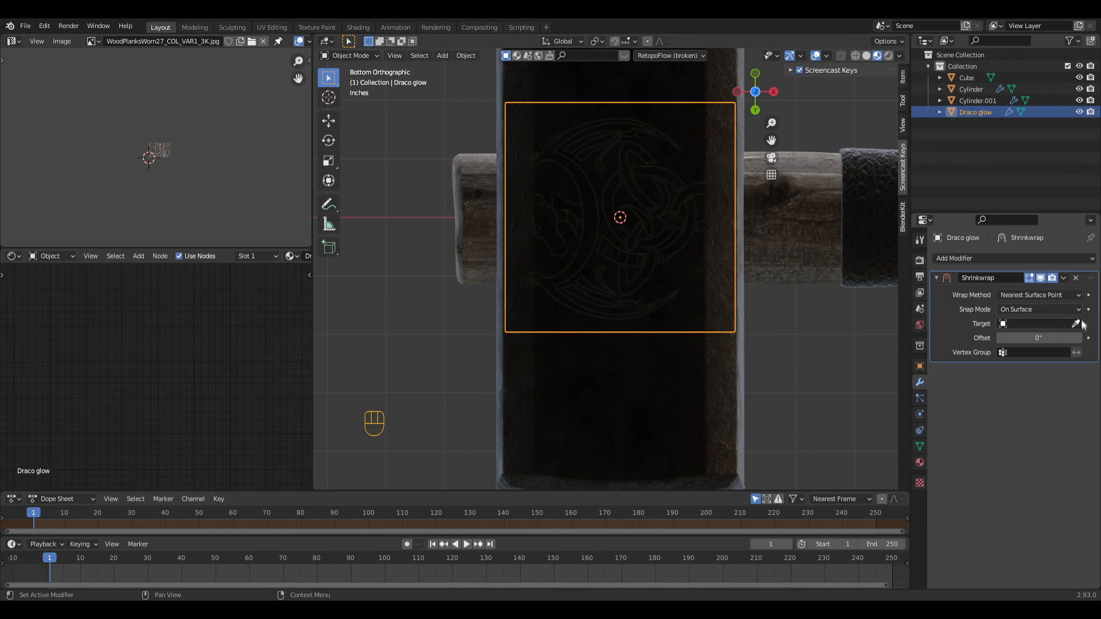
{"action": "left_click", "coordinate": [1032, 308]}
{"action": "left_click", "coordinate": [1035, 296]}
{"action": "left_click", "coordinate": [1026, 321]}
{"action": "left_click", "coordinate": [771, 364]}
Try projecting the emblem onto the head along the Z axis with 6 subdivision levels
{"action": "middle_click_drag", "start_coordinate": [591, 264], "coordinate": [635, 325]}
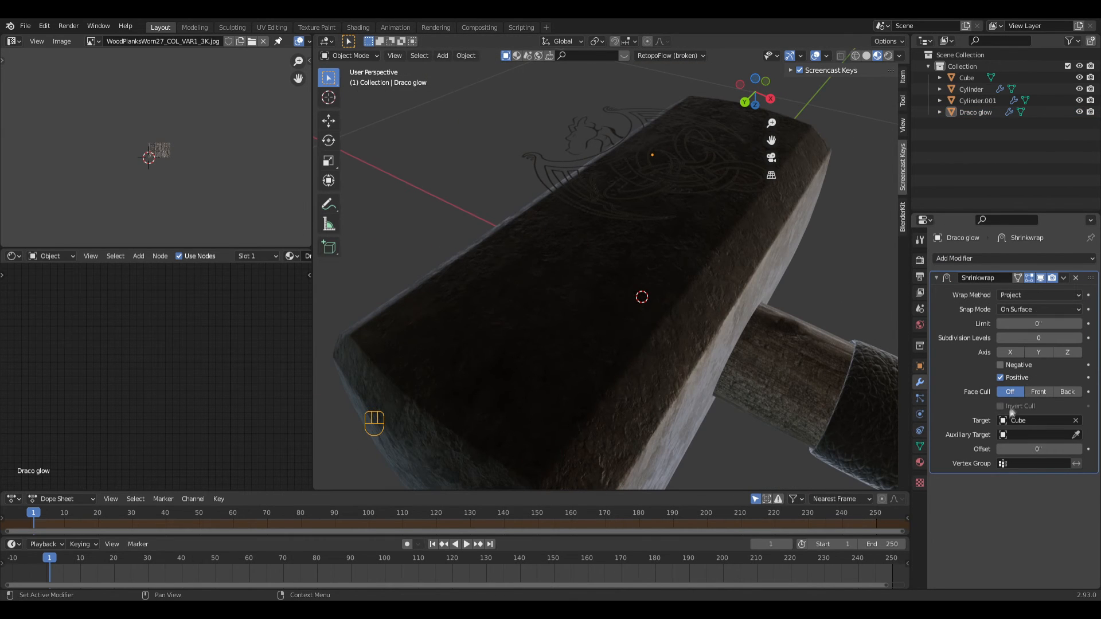
{"action": "left_click", "coordinate": [667, 238]}
{"action": "key", "text": "ctrl+KP_7"}
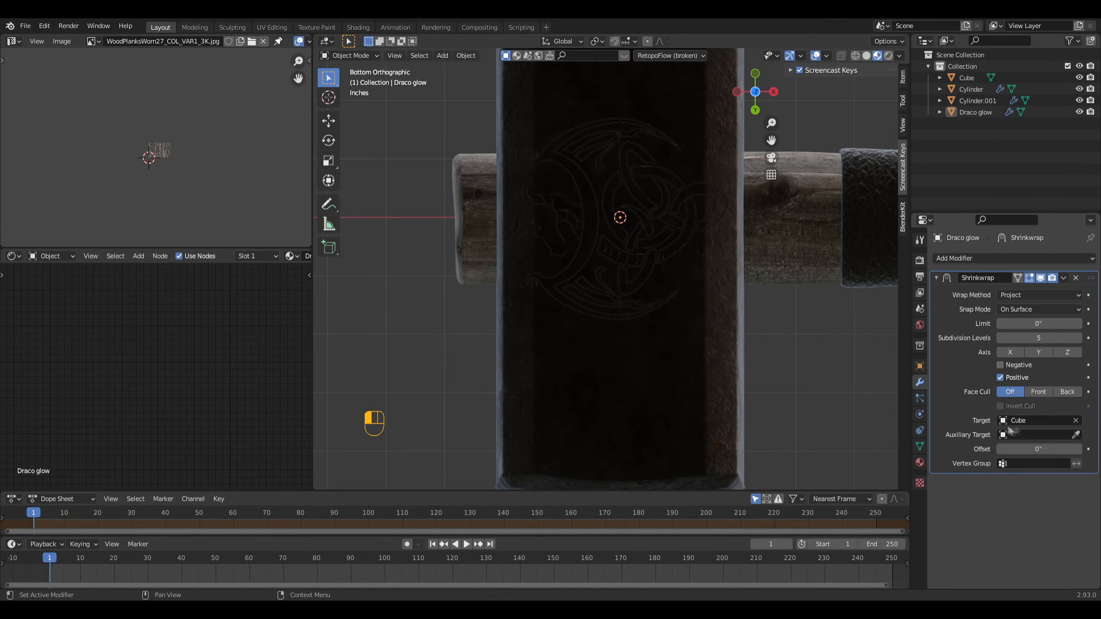
{"action": "left_click", "coordinate": [654, 328]}
{"action": "middle_click_drag", "start_coordinate": [689, 397], "coordinate": [651, 337]}
{"action": "key", "text": "ctrl+KP_7"}
{"action": "left_click", "coordinate": [1075, 435]}
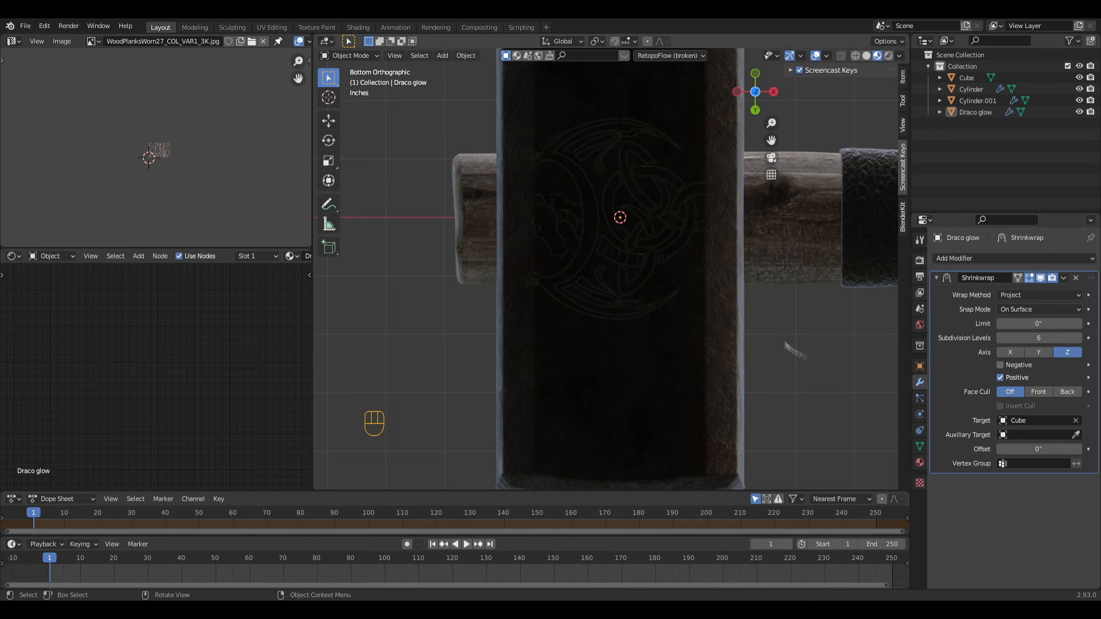
Set the Shrinkwrap's wrap method to Target Normal Project and check the emblem from an angle
{"action": "left_click", "coordinate": [1044, 294]}
{"action": "left_click", "coordinate": [1027, 347]}
{"action": "middle_click_drag", "start_coordinate": [857, 371], "coordinate": [671, 317]}
{"action": "left_click", "coordinate": [671, 317]}
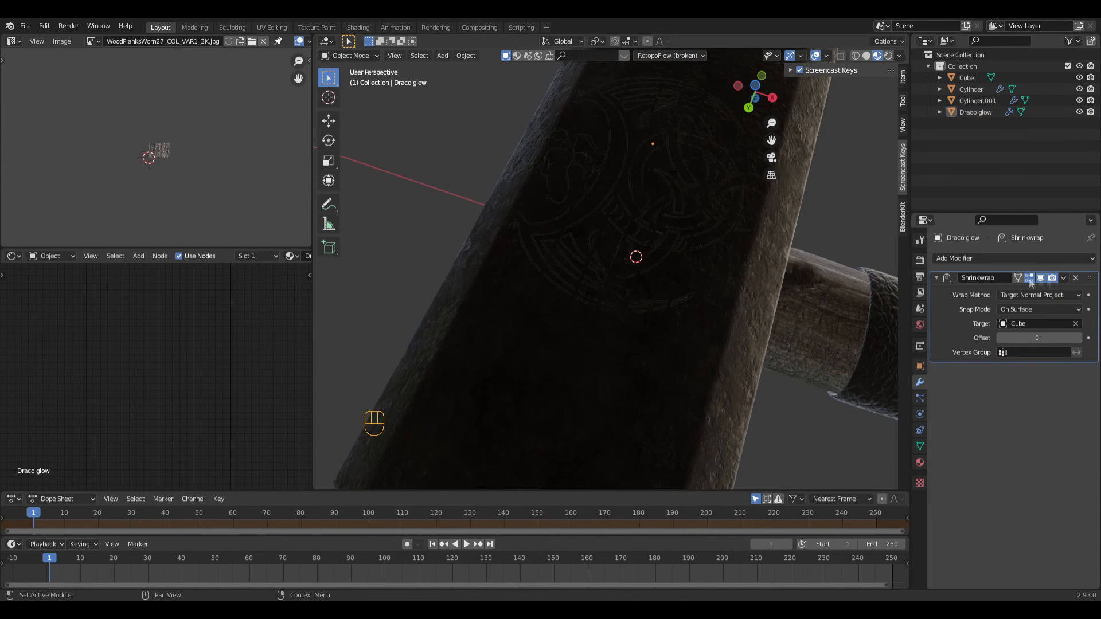
Scale the Draco glow plane to about 0.81 in bottom view so it fits the head's flat face
{"action": "key", "text": "KP_7"}
{"action": "key", "text": "ctrl+KP_7"}
{"action": "key", "text": "s"}
{"action": "left_click", "coordinate": [780, 345]}
Set the Shrinkwrap offset to 0.0125 in and inspect the emblem on the head
{"action": "left_click", "coordinate": [1040, 278]}
{"action": "left_click", "coordinate": [1077, 339]}
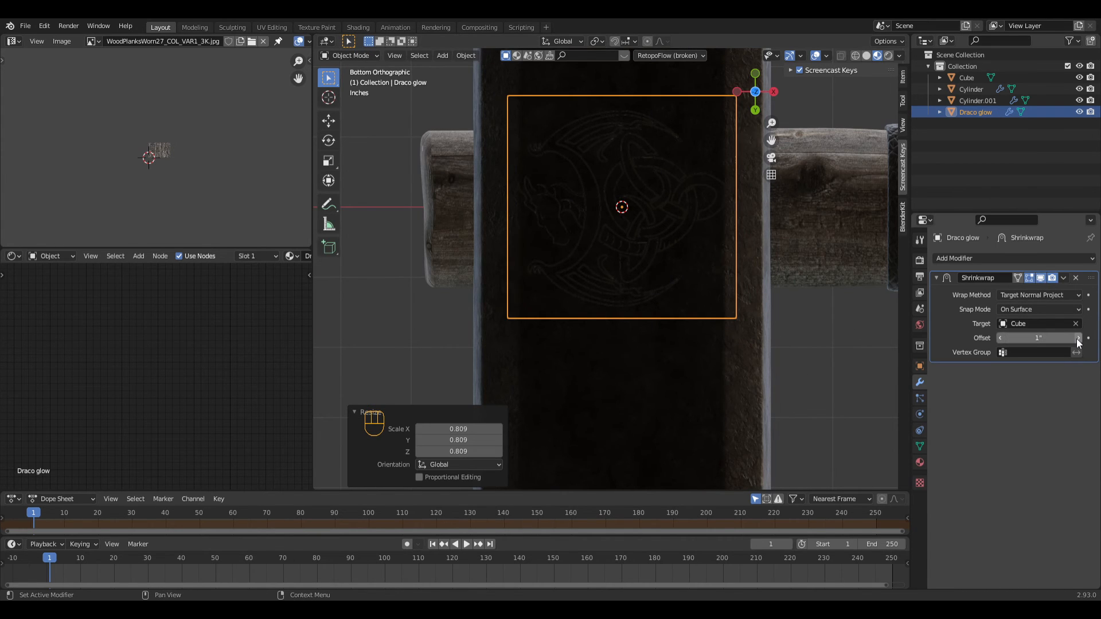
{"action": "left_click", "coordinate": [1029, 337]}
{"action": "type", "text": ".0125"}
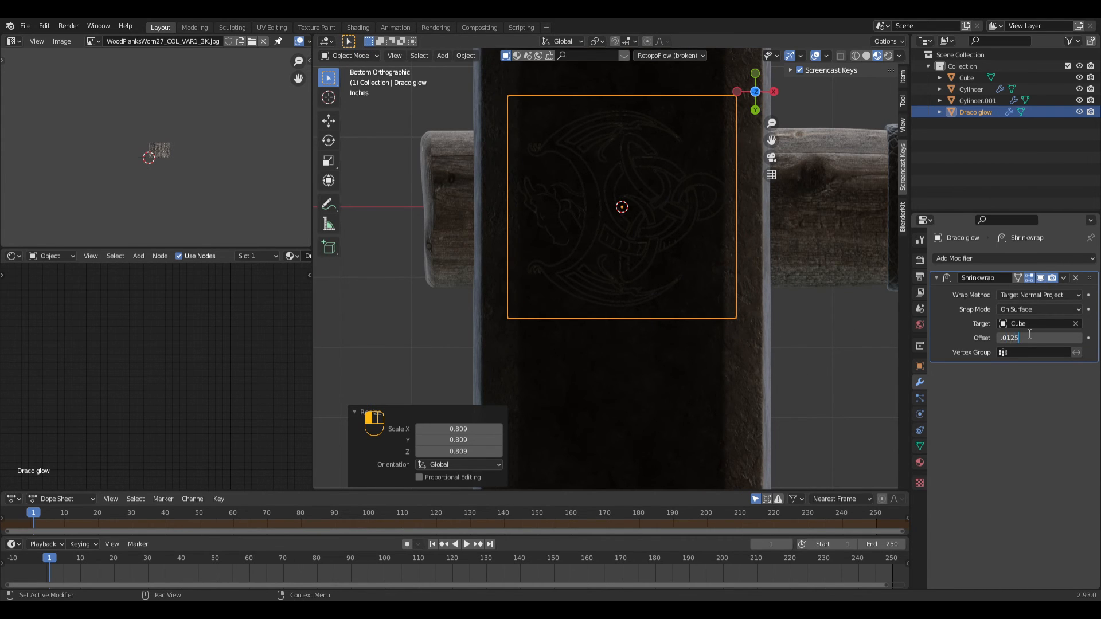
{"action": "key", "text": "Return"}
{"action": "middle_click_drag", "start_coordinate": [773, 328], "coordinate": [673, 233]}
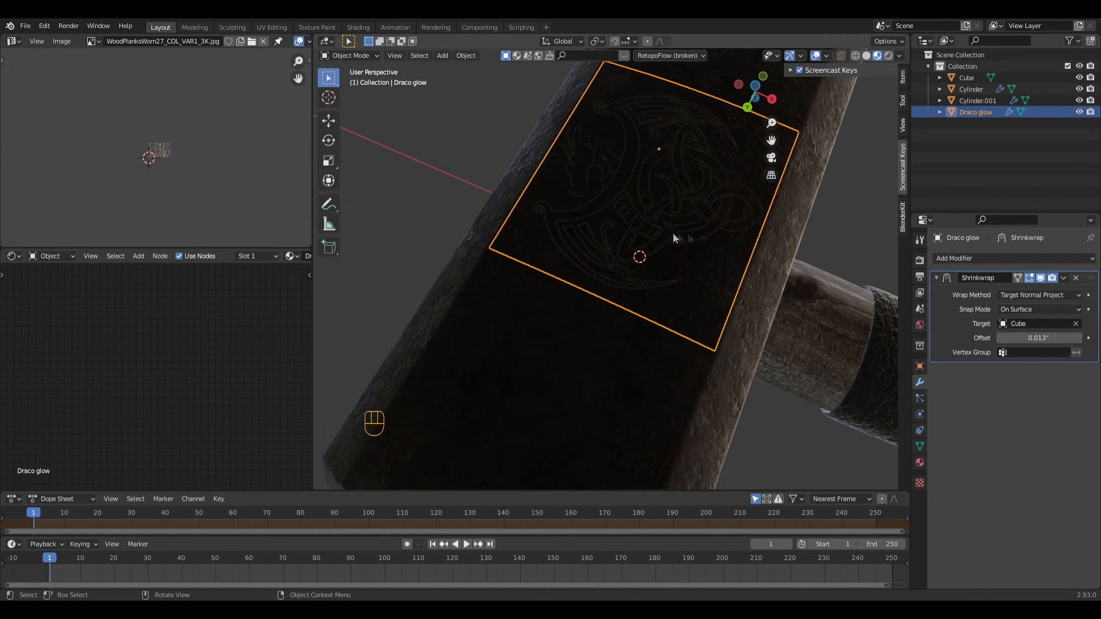
Switch the Draco glow material's surface shader to Emission
{"action": "left_click", "coordinate": [920, 462]}
{"action": "left_click", "coordinate": [940, 317]}
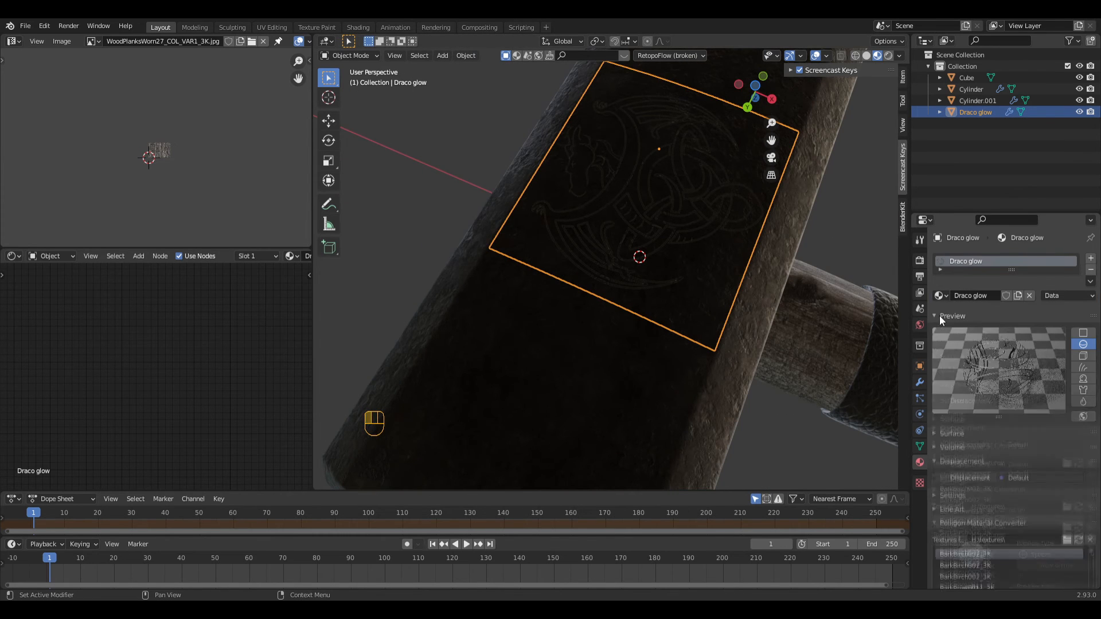
{"action": "left_click", "coordinate": [955, 436]}
{"action": "scroll", "coordinate": [956, 453], "scroll_direction": "down", "scroll_amount": 3}
{"action": "left_click", "coordinate": [1034, 406]}
{"action": "left_click", "coordinate": [1032, 382]}
{"action": "left_click", "coordinate": [959, 284]}
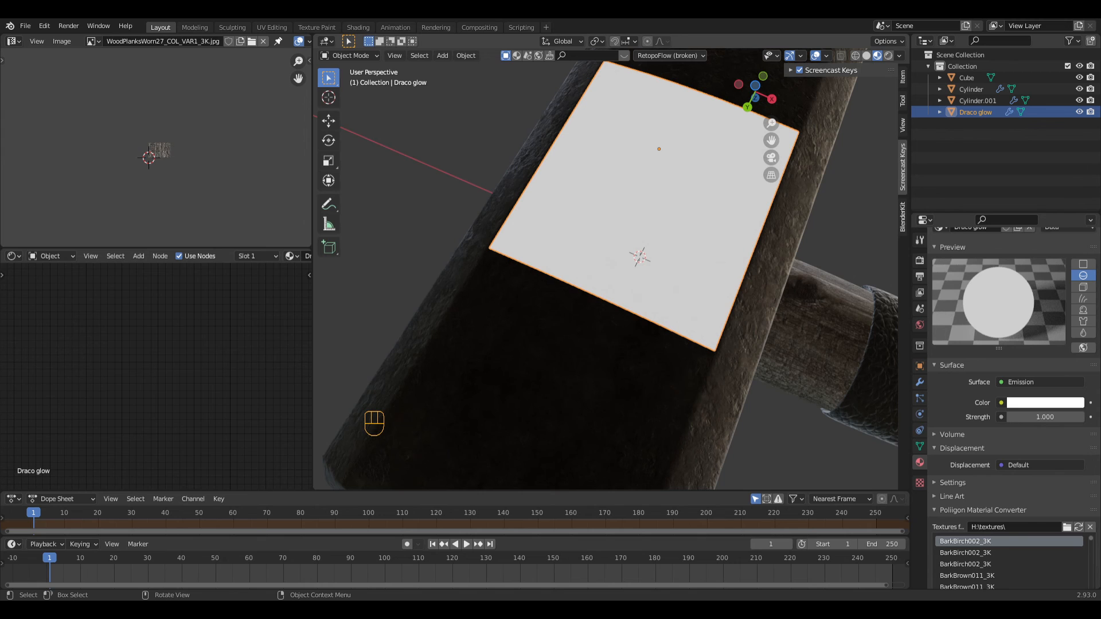
Delete the Emission node from the Draco glow material's node tree, leaving only the Material Output
{"action": "left_click", "coordinate": [472, 273]}
{"action": "scroll", "coordinate": [222, 384], "scroll_direction": "down", "scroll_amount": 4}
{"action": "left_click", "coordinate": [517, 256]}
{"action": "scroll", "coordinate": [163, 361], "scroll_direction": "up", "scroll_amount": 3}
{"action": "middle_click_drag", "start_coordinate": [178, 321], "coordinate": [158, 406]}
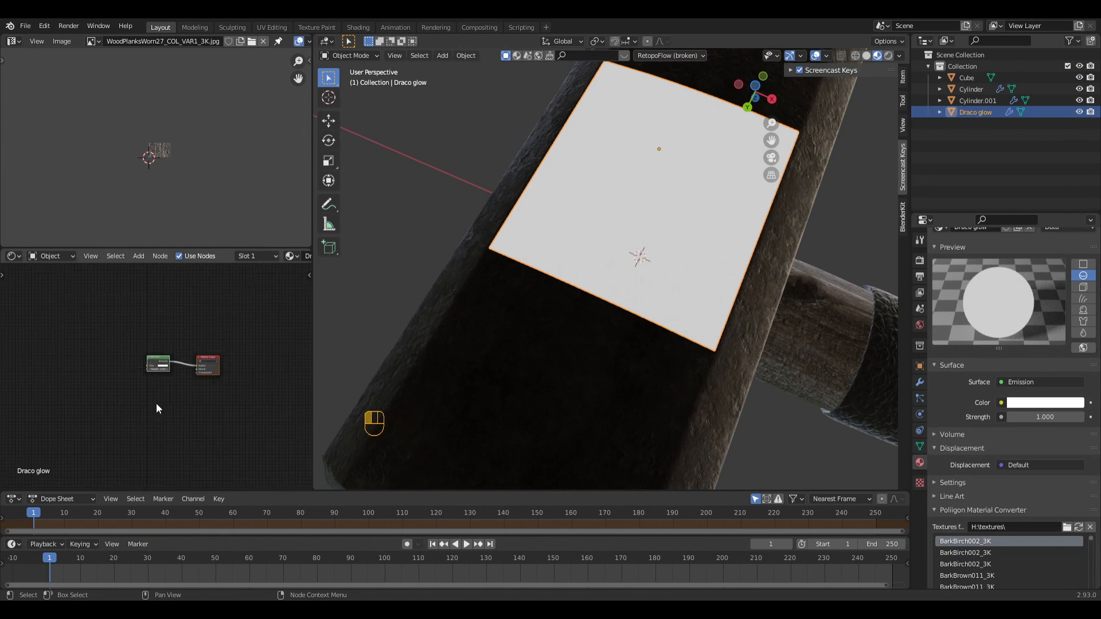
{"action": "scroll", "coordinate": [152, 379], "scroll_direction": "up", "scroll_amount": 1}
{"action": "left_click", "coordinate": [160, 356]}
{"action": "key", "text": "Delete"}
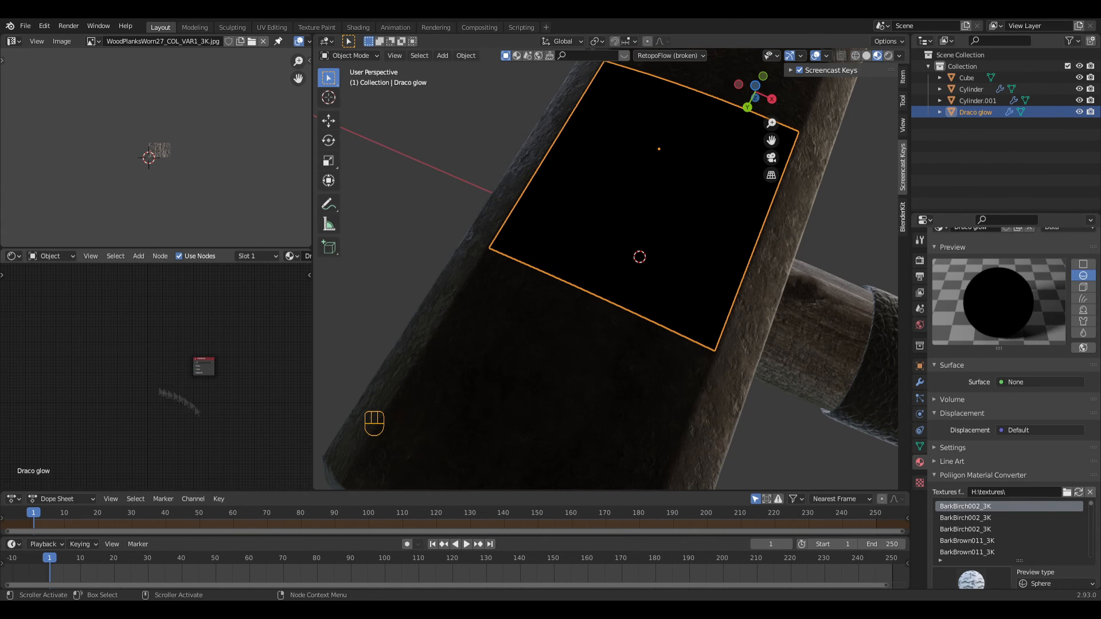
{"action": "key", "text": "ctrl+z"}
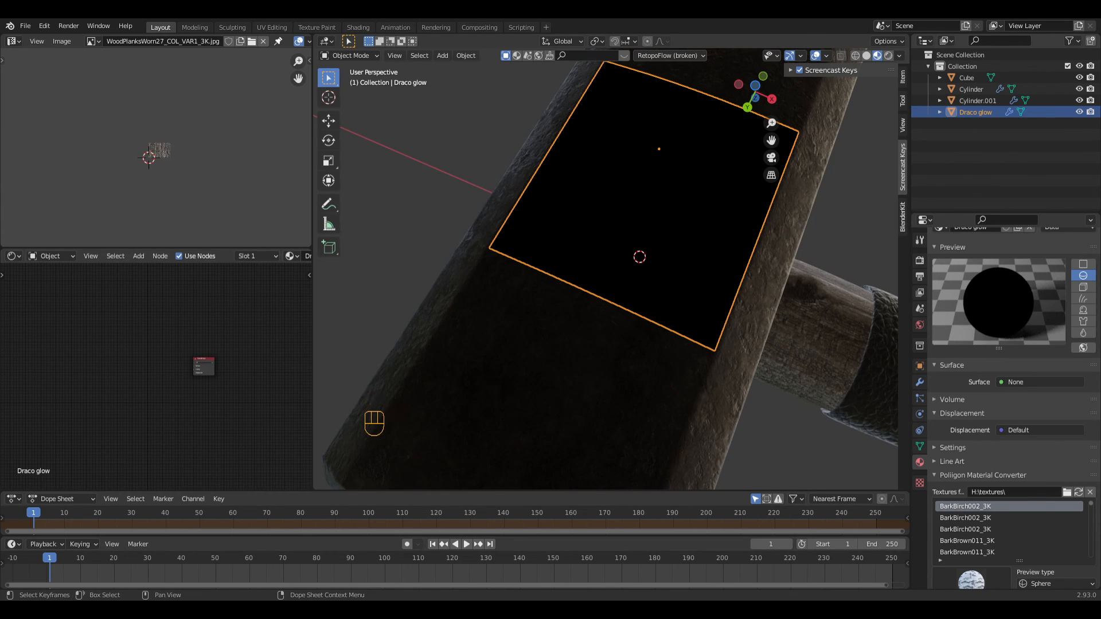
{"action": "key", "text": "Delete"}
Paste the Its All Greek To Me object into the hammer scene to bring in its glow material
{"action": "right_click", "coordinate": [80, 402]}
{"action": "left_click", "coordinate": [86, 433]}
{"action": "left_click", "coordinate": [208, 473]}
{"action": "key", "text": "Delete"}
{"action": "left_click", "coordinate": [411, 244]}
{"action": "key", "text": "ctrl+v"}
Assign the Its all Greek to me GLow material to the Draco glow plane, with Draco glow.png as its image texture
{"action": "left_click", "coordinate": [964, 113]}
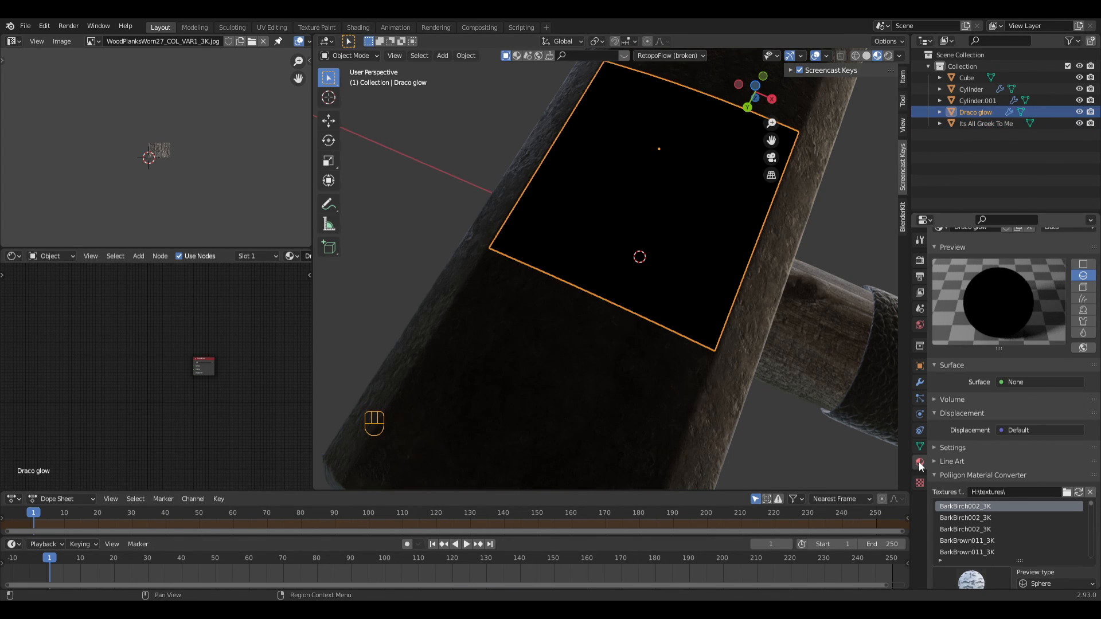
{"action": "scroll", "coordinate": [1003, 344], "scroll_direction": "up", "scroll_amount": 3}
{"action": "left_click", "coordinate": [940, 295]}
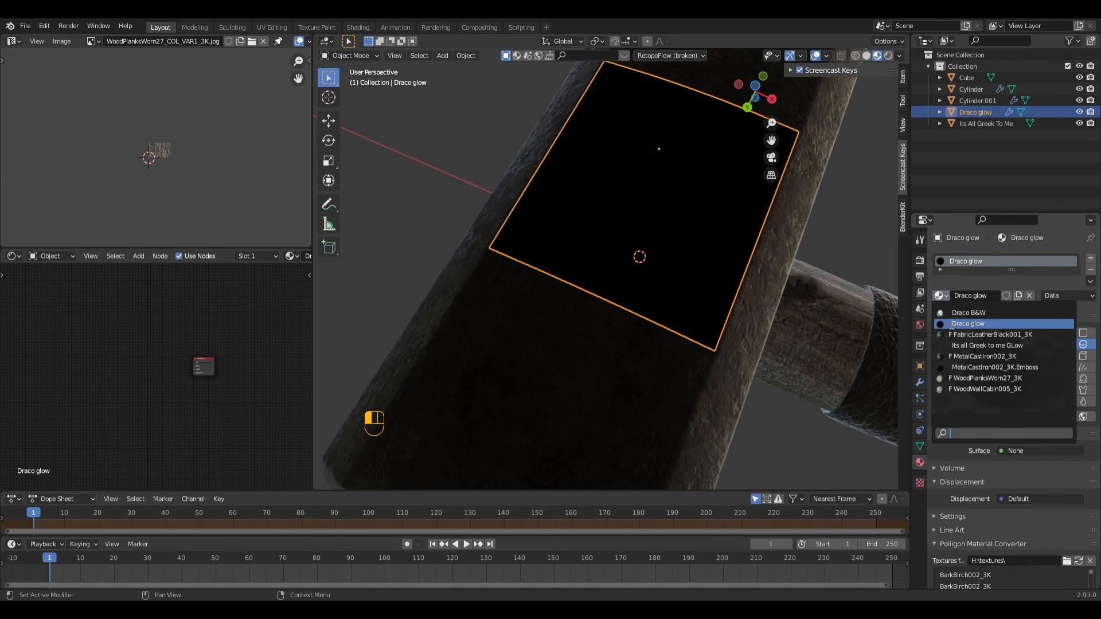
{"action": "left_click", "coordinate": [974, 346]}
{"action": "scroll", "coordinate": [216, 441], "scroll_direction": "up", "scroll_amount": 8}
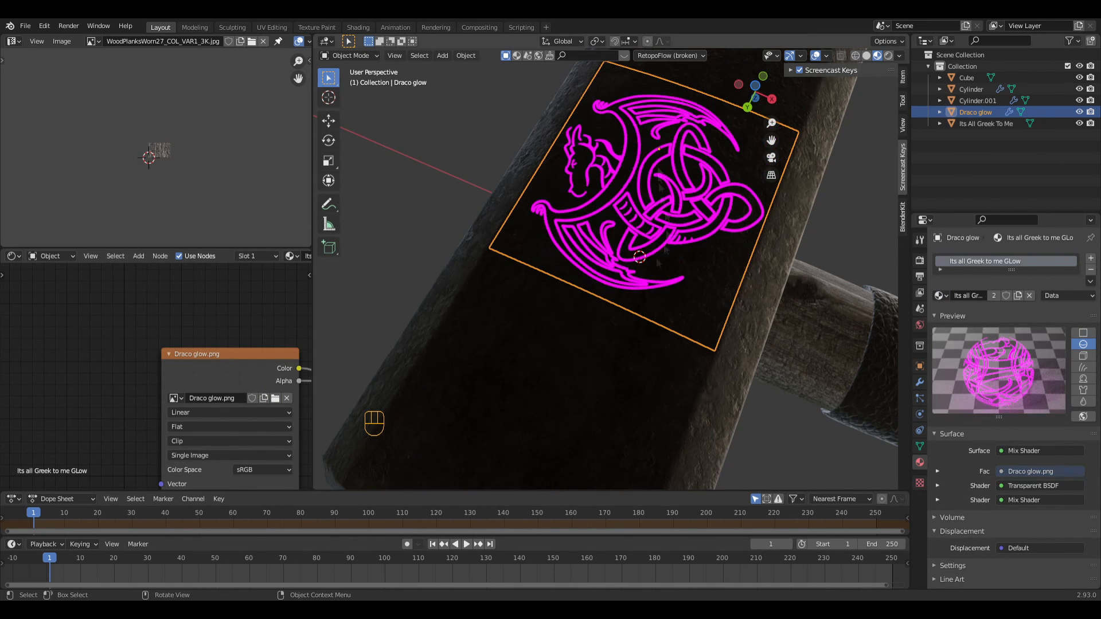
Delete the pasted Its All Greek To Me object from the scene
{"action": "key", "text": "alt+a"}
{"action": "scroll", "coordinate": [580, 301], "scroll_direction": "down", "scroll_amount": 5}
{"action": "mouse_move", "coordinate": [580, 300]}
{"action": "middle_mouse_down"}
{"action": "mouse_move", "coordinate": [545, 284]}
{"action": "mouse_move", "coordinate": [555, 297]}
{"action": "middle_mouse_up"}
{"action": "left_click", "coordinate": [725, 123]}
{"action": "key", "text": "Delete"}
Check the glowing emblem on the hammer head in rendered shading, and return to material preview
{"action": "middle_click_drag", "start_coordinate": [607, 246], "coordinate": [593, 329]}
{"action": "left_click", "coordinate": [631, 229]}
{"action": "left_click", "coordinate": [486, 294]}
{"action": "middle_click_drag", "start_coordinate": [487, 295], "coordinate": [504, 217]}
{"action": "left_click", "coordinate": [888, 56]}
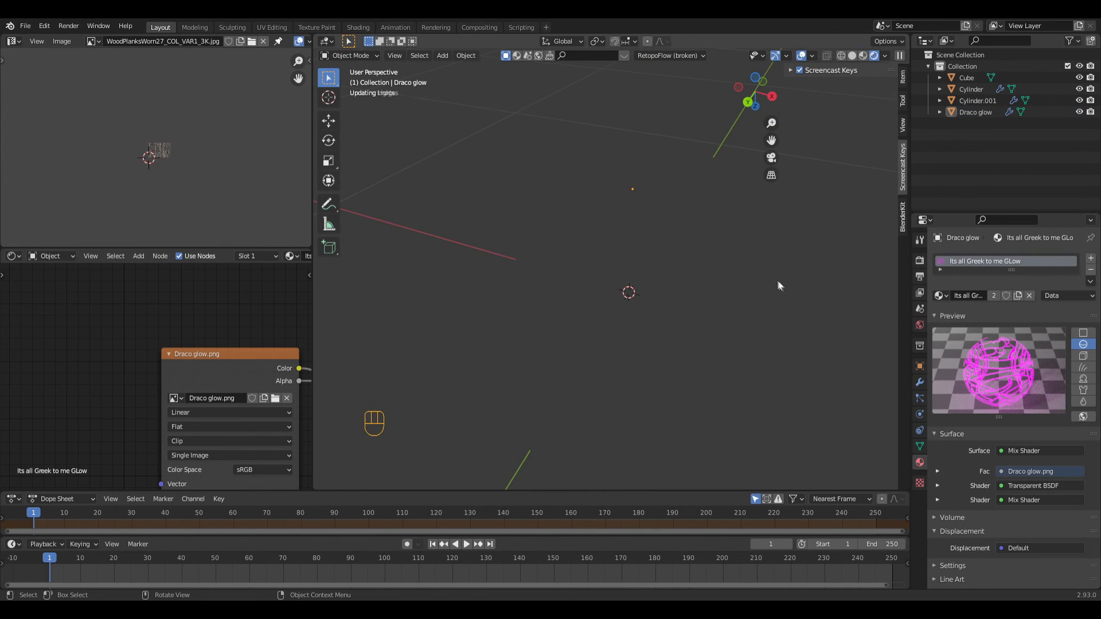
{"action": "left_click", "coordinate": [863, 56]}
Change the glow color to orange in the ColorRamp of the Draco glow plane's material
{"action": "left_click", "coordinate": [636, 217]}
{"action": "scroll", "coordinate": [222, 411], "scroll_direction": "down", "scroll_amount": 6}
{"action": "middle_click_drag", "start_coordinate": [223, 411], "coordinate": [160, 355], "text": "shift"}
{"action": "middle_click_drag", "start_coordinate": [204, 431], "coordinate": [258, 356], "text": "shift"}
{"action": "scroll", "coordinate": [258, 355], "scroll_direction": "up", "scroll_amount": 5}
{"action": "left_click", "coordinate": [274, 374]}
{"action": "left_click", "coordinate": [250, 274]}
{"action": "left_click", "coordinate": [273, 373]}
{"action": "left_click", "coordinate": [221, 275]}
{"action": "mouse_move", "coordinate": [206, 294]}
{"action": "left_mouse_down"}
{"action": "mouse_move", "coordinate": [210, 281]}
{"action": "mouse_move", "coordinate": [232, 313]}
{"action": "mouse_move", "coordinate": [217, 305]}
{"action": "left_mouse_up"}
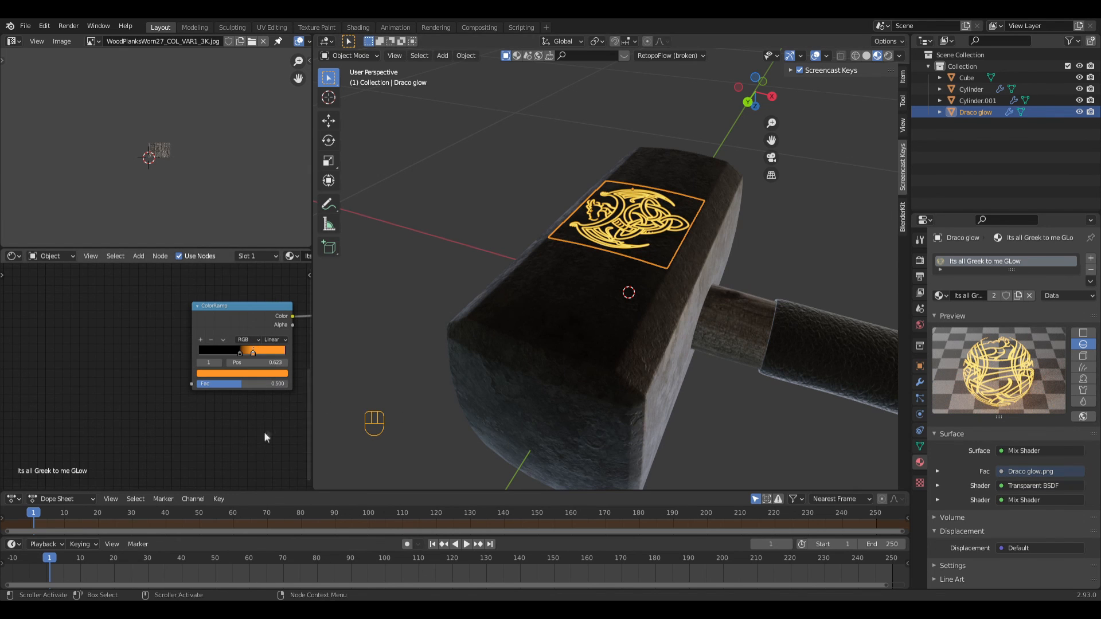
Set the Emission strength of the emblem's glow material to 30
{"action": "scroll", "coordinate": [303, 356], "scroll_direction": "down", "scroll_amount": 2}
{"action": "middle_click_drag", "start_coordinate": [304, 355], "coordinate": [239, 407]}
{"action": "scroll", "coordinate": [239, 407], "scroll_direction": "up", "scroll_amount": 3}
{"action": "left_click", "coordinate": [232, 370]}
{"action": "type", "text": "30"}
{"action": "key", "text": "Return"}
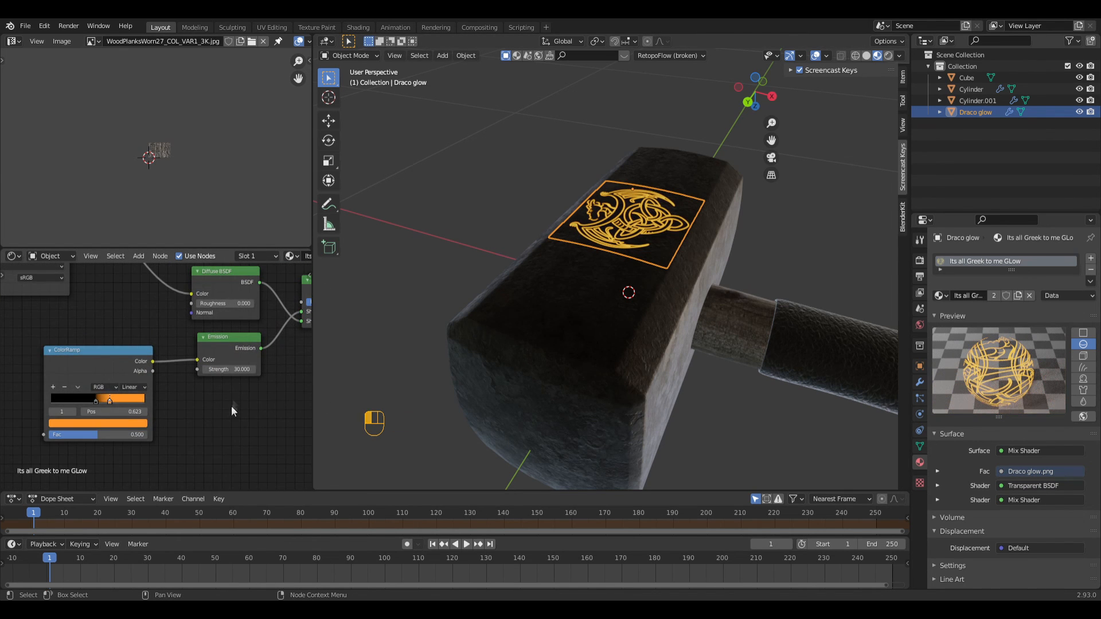
Increase the factor of the Mix Shader blending the Diffuse and Emission shaders, and deselect the emblem plane
{"action": "scroll", "coordinate": [231, 406], "scroll_direction": "down", "scroll_amount": 3}
{"action": "middle_click_drag", "start_coordinate": [309, 378], "coordinate": [244, 406]}
{"action": "mouse_move", "coordinate": [79, 339]}
{"action": "middle_mouse_down"}
{"action": "mouse_move", "coordinate": [204, 406]}
{"action": "mouse_move", "coordinate": [96, 348]}
{"action": "middle_mouse_up"}
{"action": "left_click_drag", "start_coordinate": [260, 360], "coordinate": [278, 360]}
{"action": "left_click", "coordinate": [390, 325]}
Inspect the whole hammer with its orange glowing emblem in rendered shading
{"action": "left_click", "coordinate": [888, 56]}
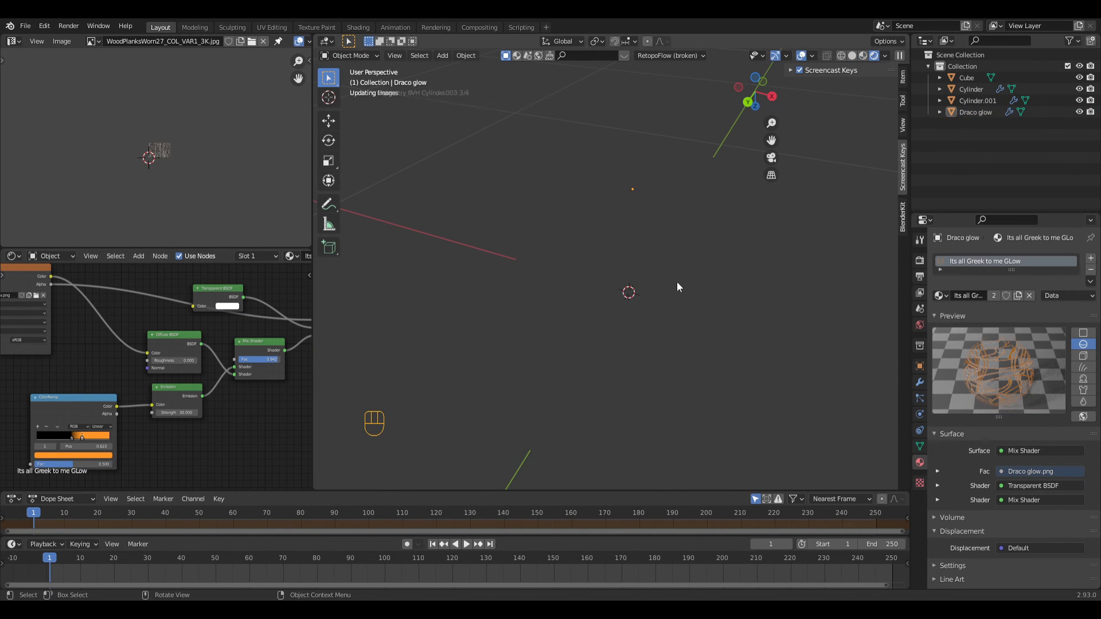
{"action": "middle_click_drag", "start_coordinate": [677, 281], "coordinate": [594, 286]}
{"action": "scroll", "coordinate": [594, 287], "scroll_direction": "down", "scroll_amount": 2}
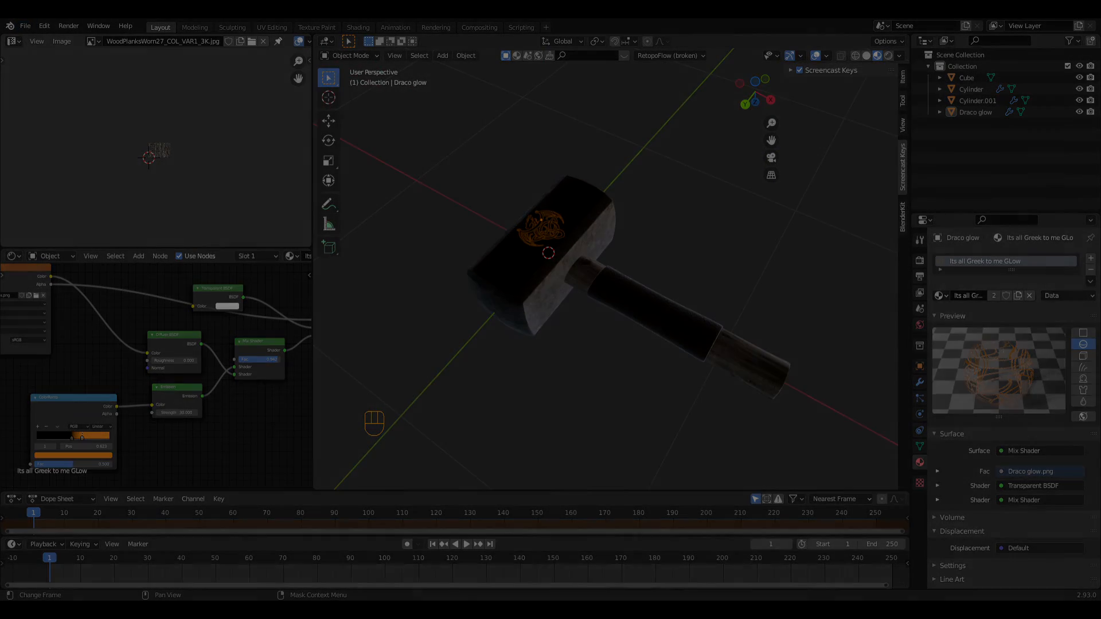